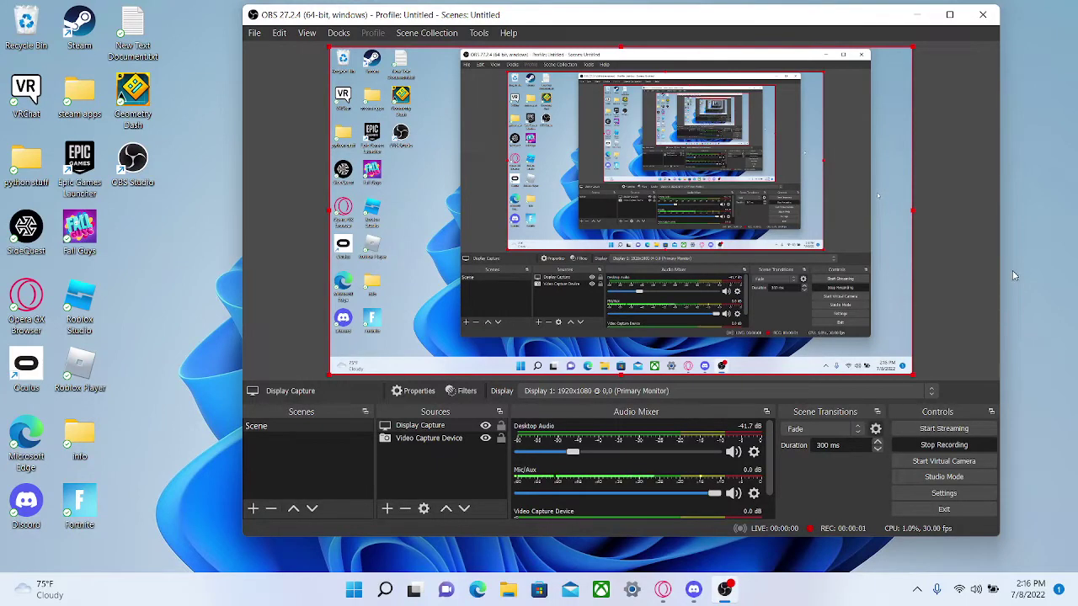
Search the Start menu for 'unity' and launch Unity Hub from the results.
{"action": "left_click", "coordinate": [1012, 270]}
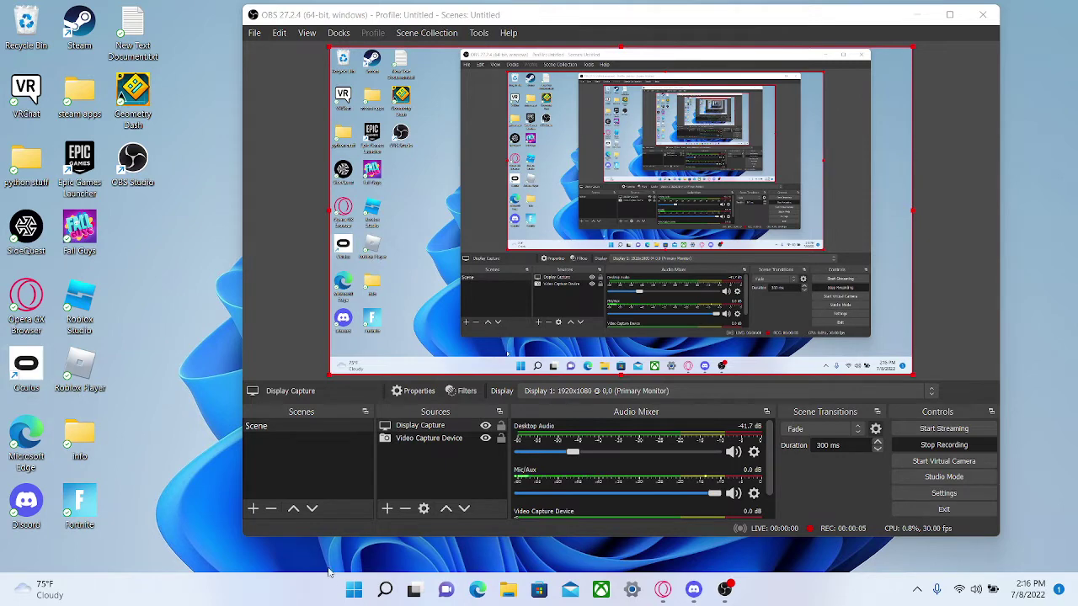
{"action": "left_click", "coordinate": [354, 590]}
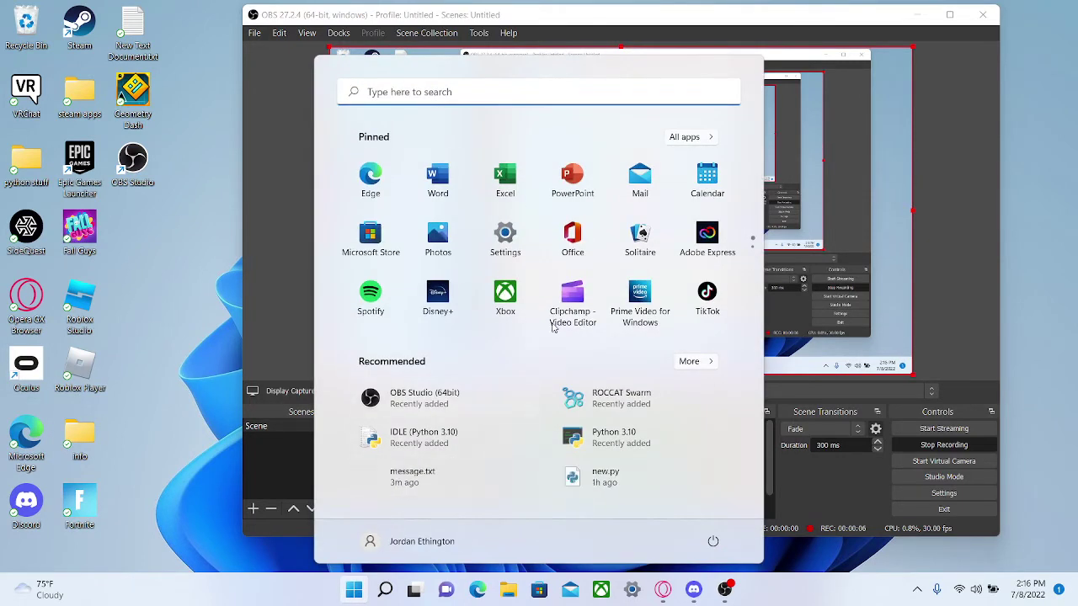
{"action": "left_click", "coordinate": [432, 92]}
{"action": "type", "text": "uni"}
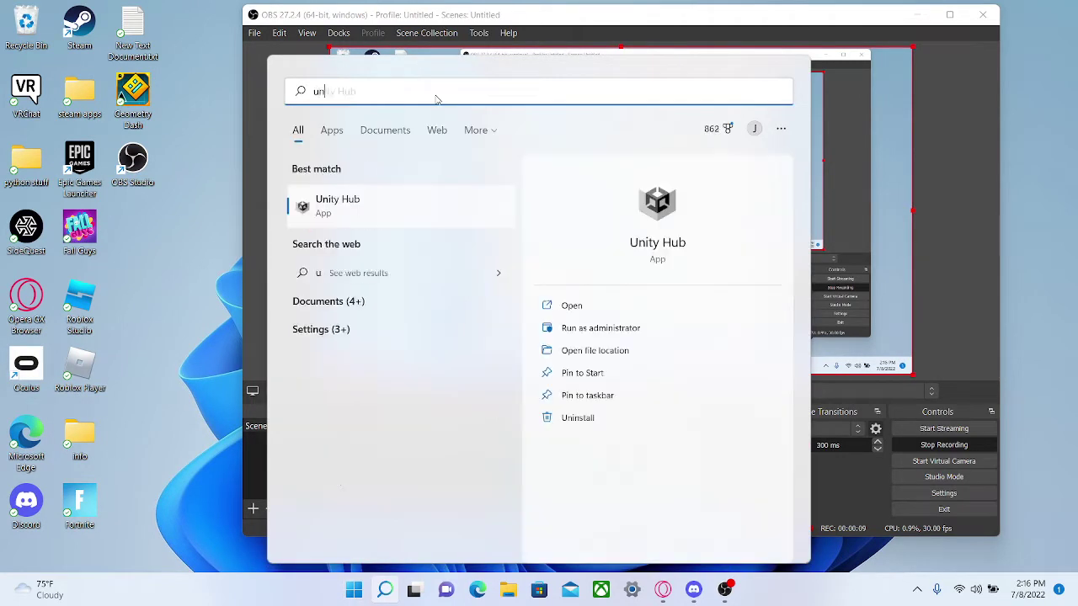
{"action": "type", "text": "yty"}
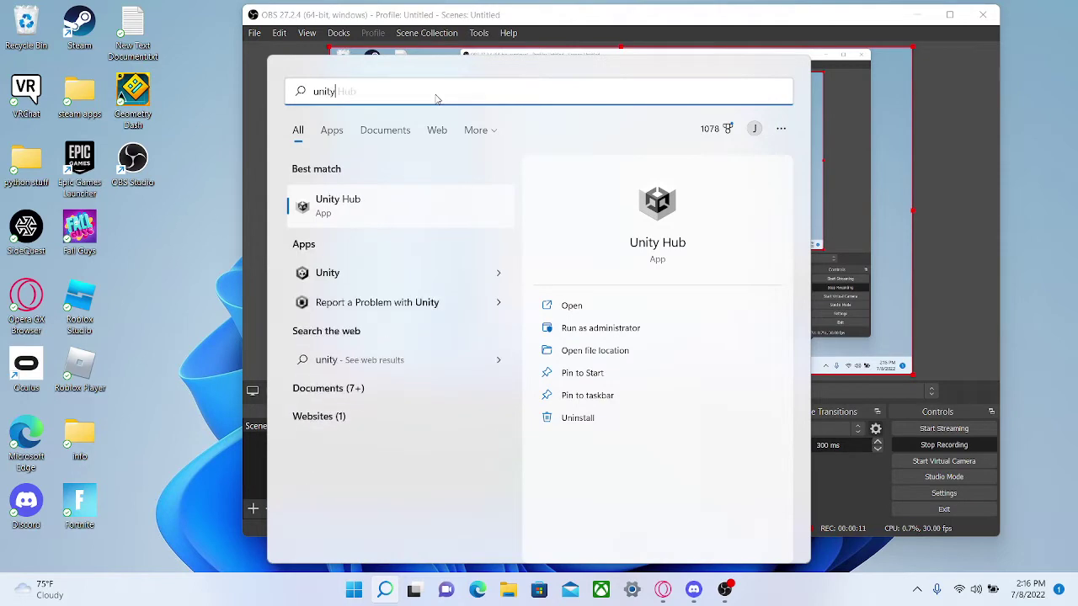
{"action": "left_click", "coordinate": [587, 305]}
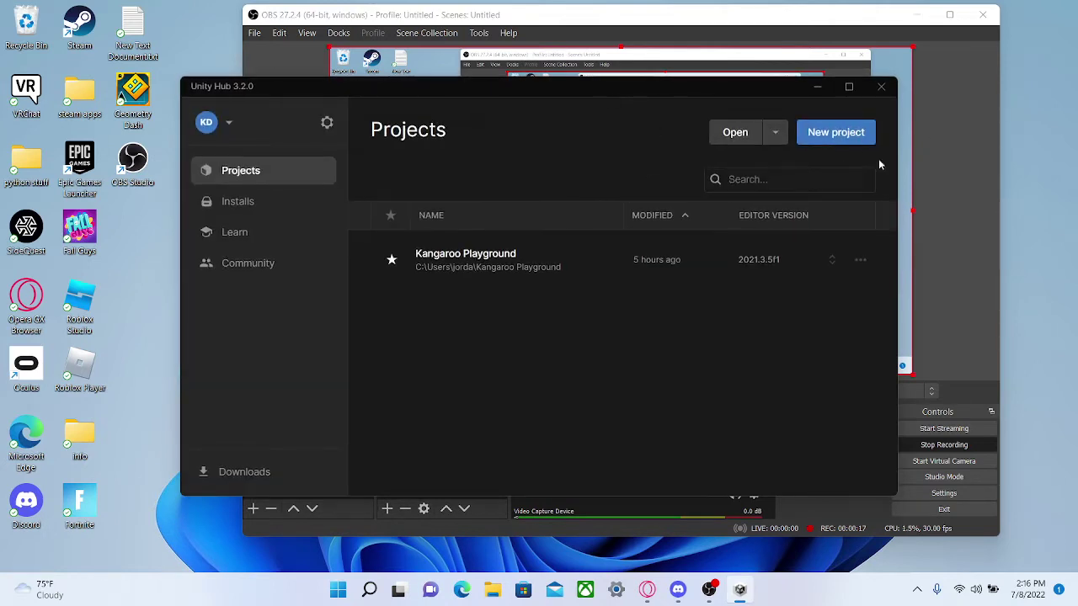
Create a new project named 'vr tutorial' using the 3D template.
{"action": "left_click", "coordinate": [844, 134]}
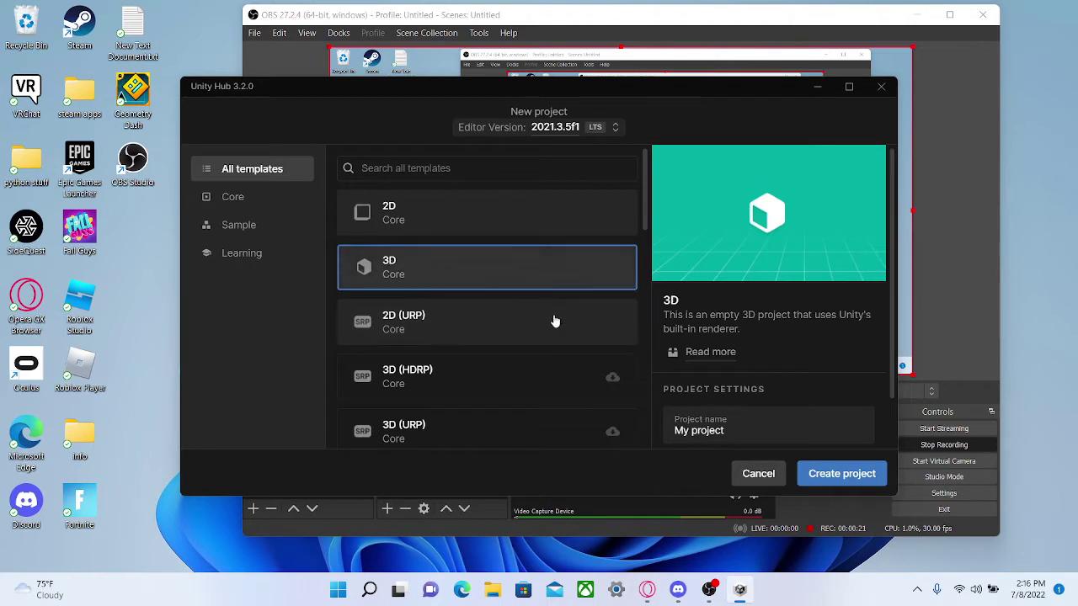
{"action": "type", "text": "V"}
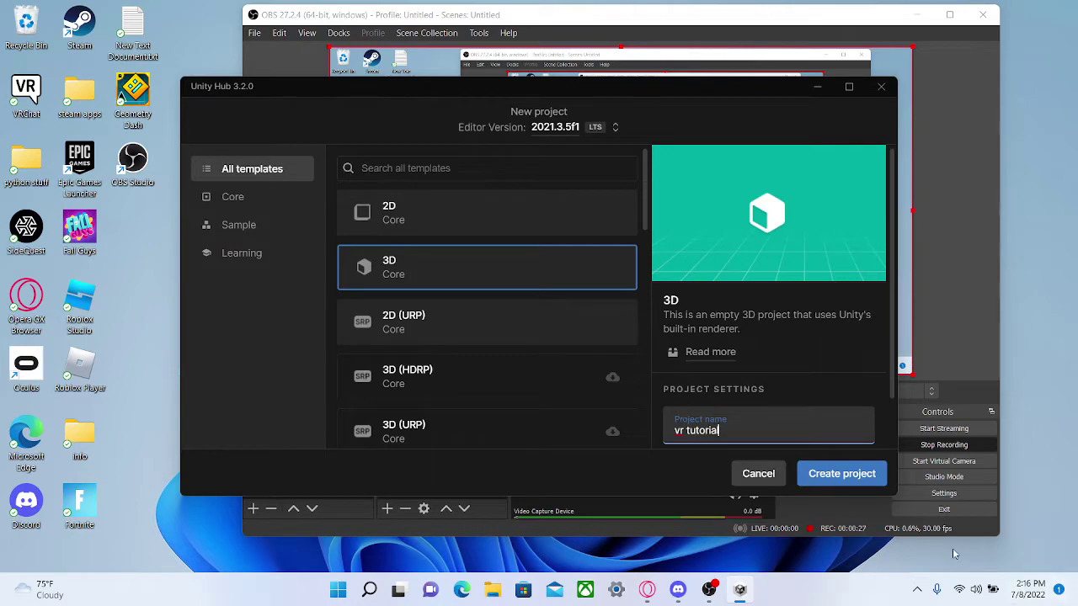
{"action": "left_click", "coordinate": [805, 482]}
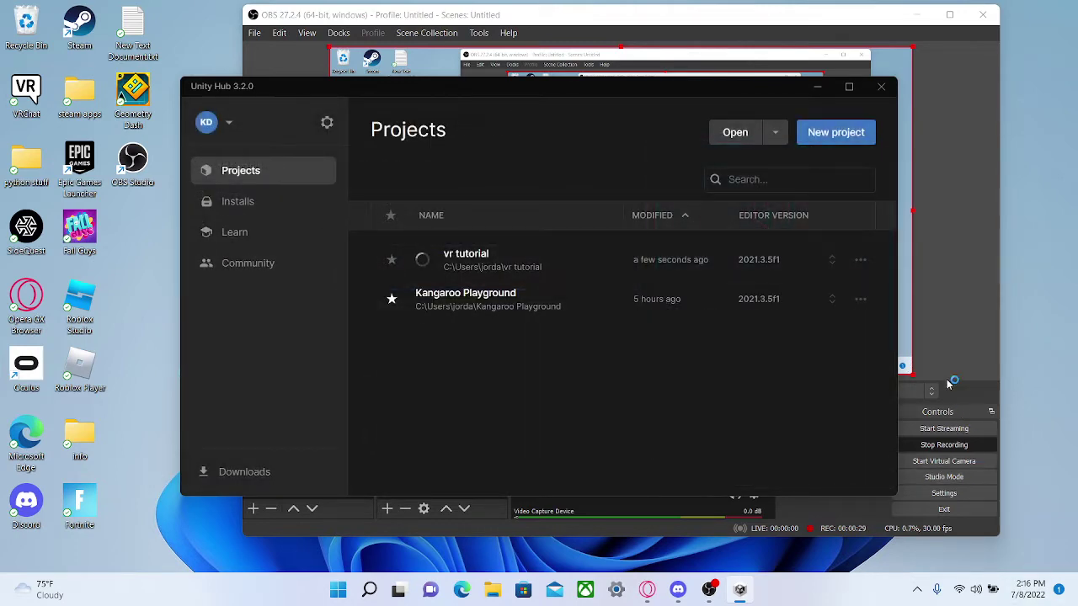
Mute the Mic/Aux input in OBS Studio's Audio Mixer.
{"action": "left_click", "coordinate": [965, 340]}
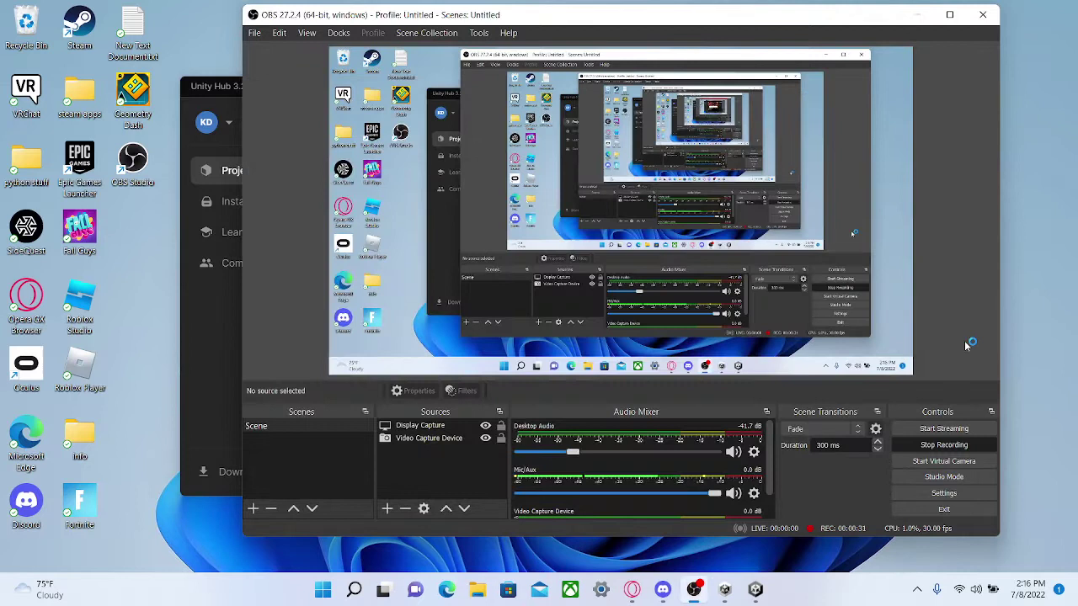
{"action": "left_click", "coordinate": [734, 495]}
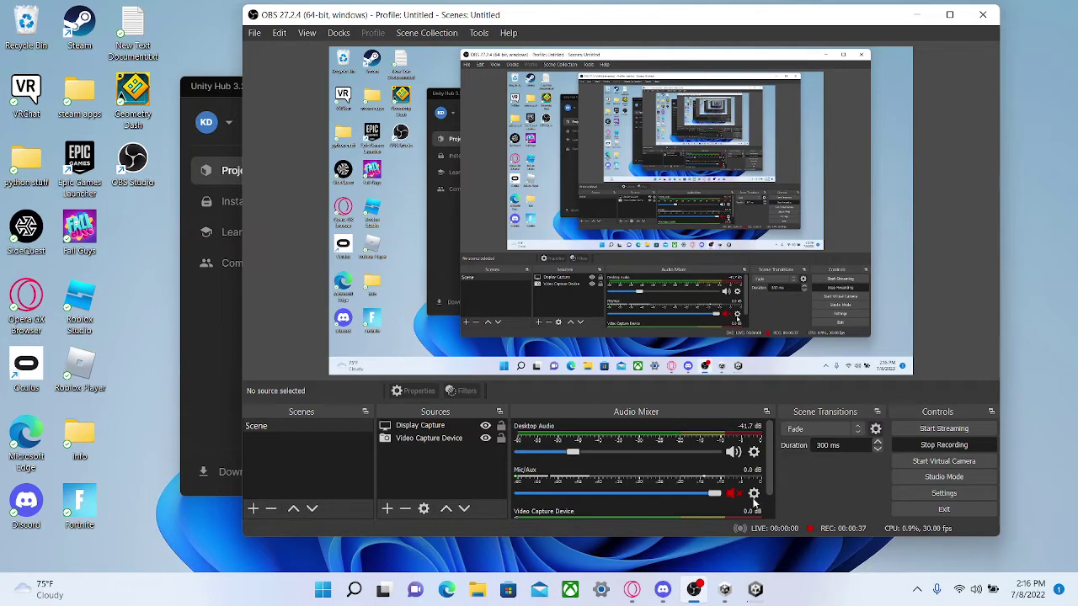
{"action": "left_click", "coordinate": [229, 355]}
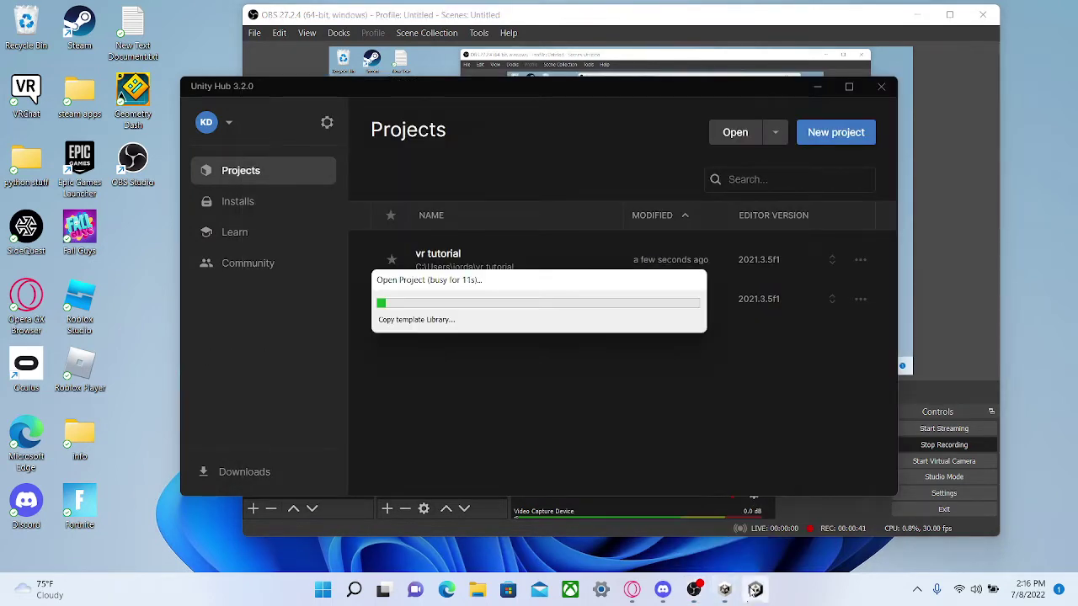
Reposition and minimize Unity Hub, and move the package progress box to the lower right.
{"action": "mouse_move", "coordinate": [520, 95]}
{"action": "left_mouse_down"}
{"action": "mouse_move", "coordinate": [560, 433]}
{"action": "mouse_move", "coordinate": [462, 217]}
{"action": "mouse_move", "coordinate": [677, 205]}
{"action": "mouse_move", "coordinate": [546, 272]}
{"action": "mouse_move", "coordinate": [597, 102]}
{"action": "left_mouse_up"}
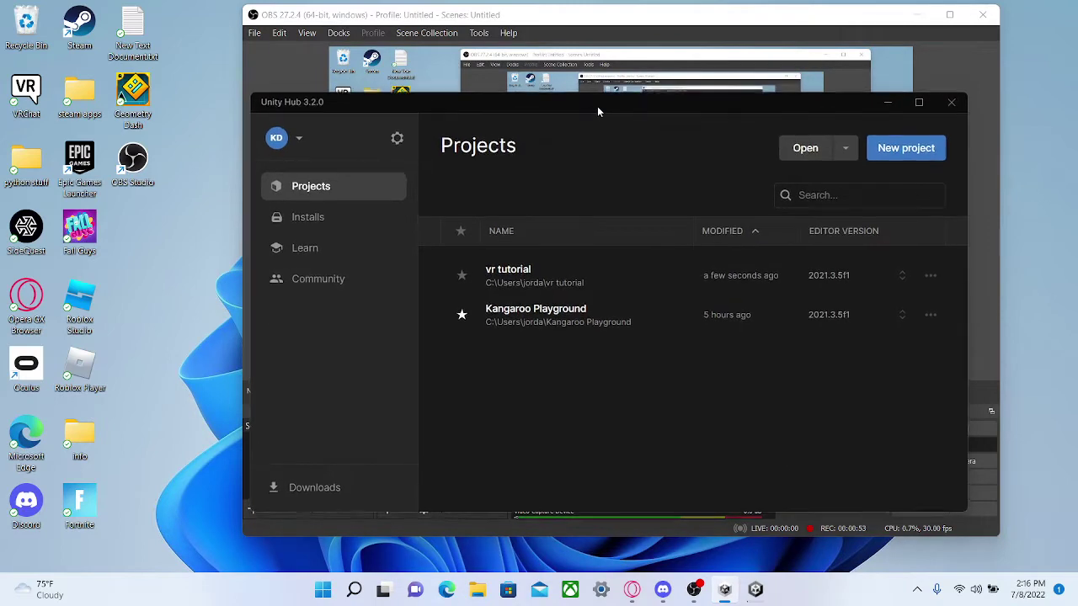
{"action": "mouse_move", "coordinate": [597, 101]}
{"action": "left_mouse_down"}
{"action": "mouse_move", "coordinate": [597, 463]}
{"action": "mouse_move", "coordinate": [328, 374]}
{"action": "mouse_move", "coordinate": [854, 319]}
{"action": "mouse_move", "coordinate": [304, 148]}
{"action": "mouse_move", "coordinate": [652, 56]}
{"action": "mouse_move", "coordinate": [508, 14]}
{"action": "mouse_move", "coordinate": [640, 5]}
{"action": "mouse_move", "coordinate": [568, 149]}
{"action": "mouse_move", "coordinate": [573, 5]}
{"action": "mouse_move", "coordinate": [790, 126]}
{"action": "mouse_move", "coordinate": [621, 214]}
{"action": "mouse_move", "coordinate": [498, 92]}
{"action": "left_mouse_up"}
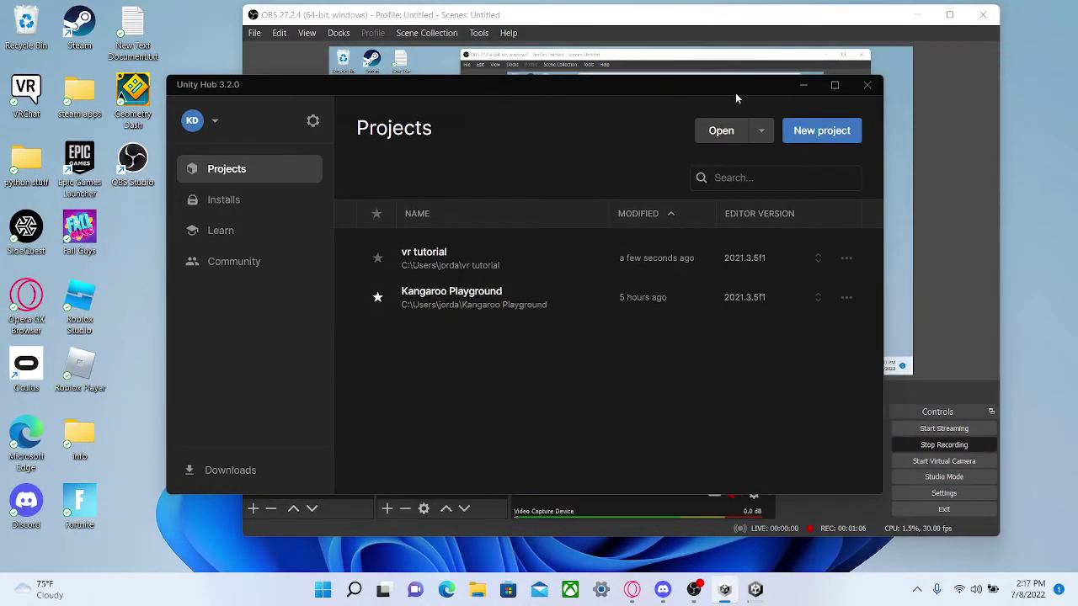
{"action": "left_click", "coordinate": [802, 86]}
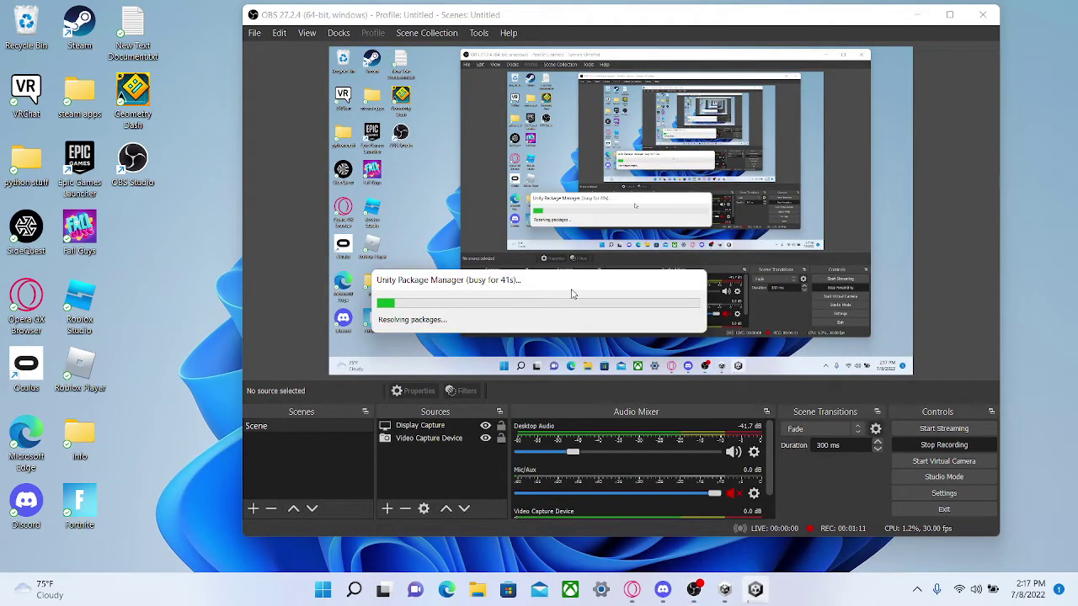
{"action": "left_click_drag", "start_coordinate": [571, 293], "coordinate": [566, 317]}
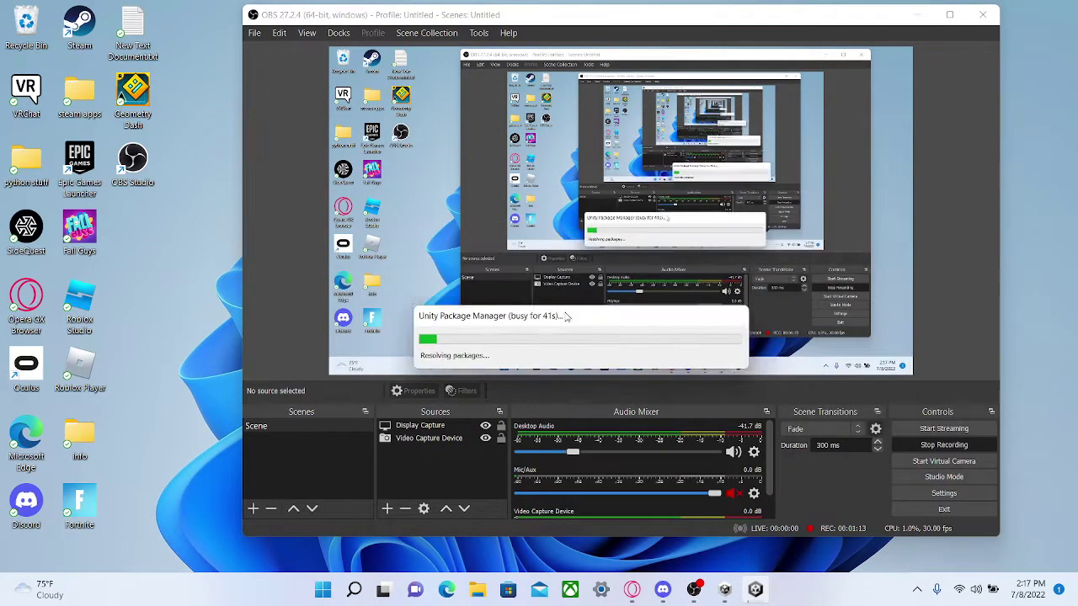
{"action": "mouse_move", "coordinate": [566, 317]}
{"action": "left_mouse_down"}
{"action": "mouse_move", "coordinate": [709, 486]}
{"action": "mouse_move", "coordinate": [500, 425]}
{"action": "mouse_move", "coordinate": [373, 447]}
{"action": "mouse_move", "coordinate": [409, 464]}
{"action": "mouse_move", "coordinate": [521, 349]}
{"action": "mouse_move", "coordinate": [790, 449]}
{"action": "left_mouse_up"}
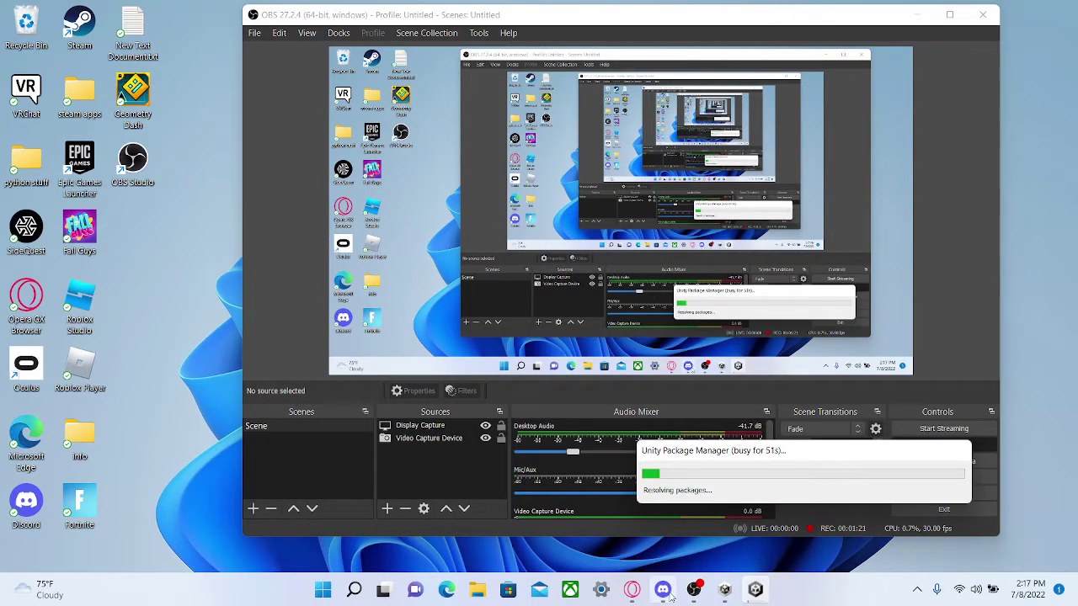
{"action": "mouse_move", "coordinate": [694, 590]}
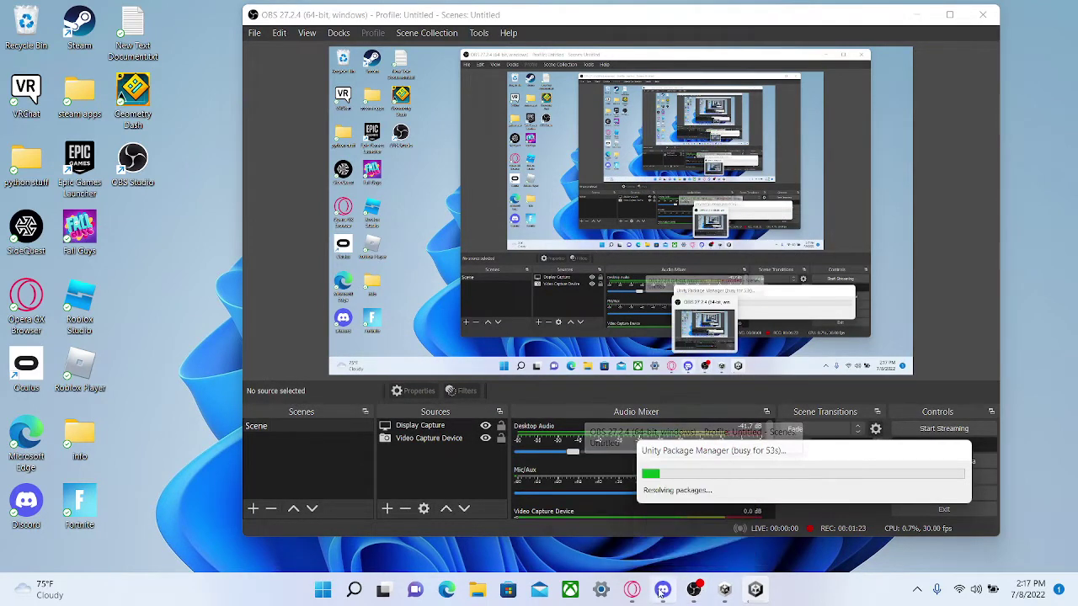
Add a gorilla-locomotion-setup-and-multiplayer text channel under INFORMATION in the kangaroo playground server.
{"action": "left_click", "coordinate": [663, 591]}
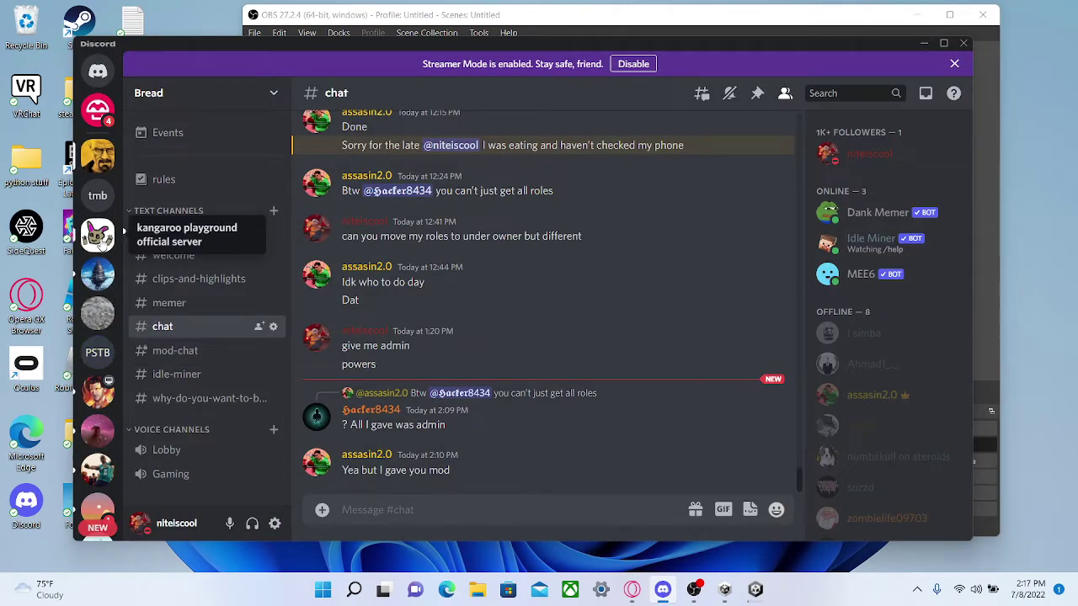
{"action": "left_click", "coordinate": [98, 236]}
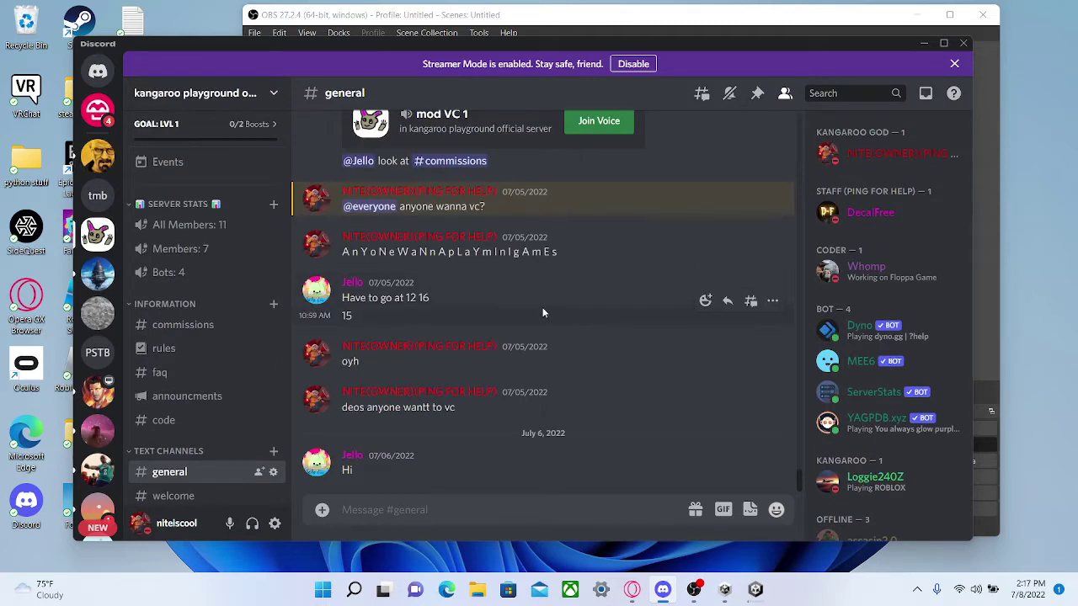
{"action": "scroll", "coordinate": [215, 371], "scroll_direction": "down", "scroll_amount": 2}
{"action": "scroll", "coordinate": [232, 356], "scroll_direction": "down", "scroll_amount": 2}
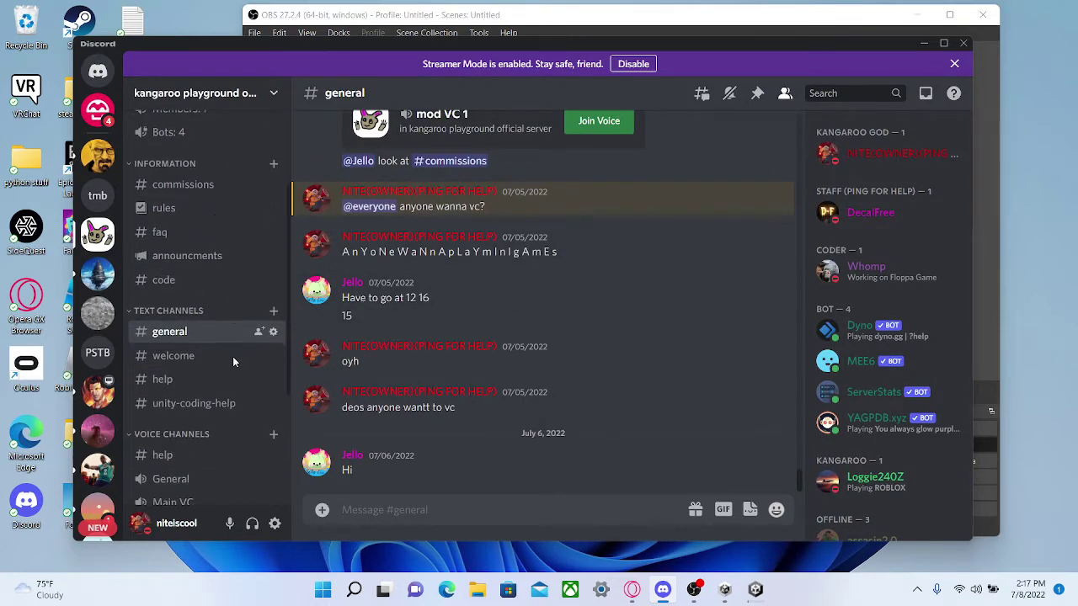
{"action": "scroll", "coordinate": [253, 287], "scroll_direction": "up", "scroll_amount": 4}
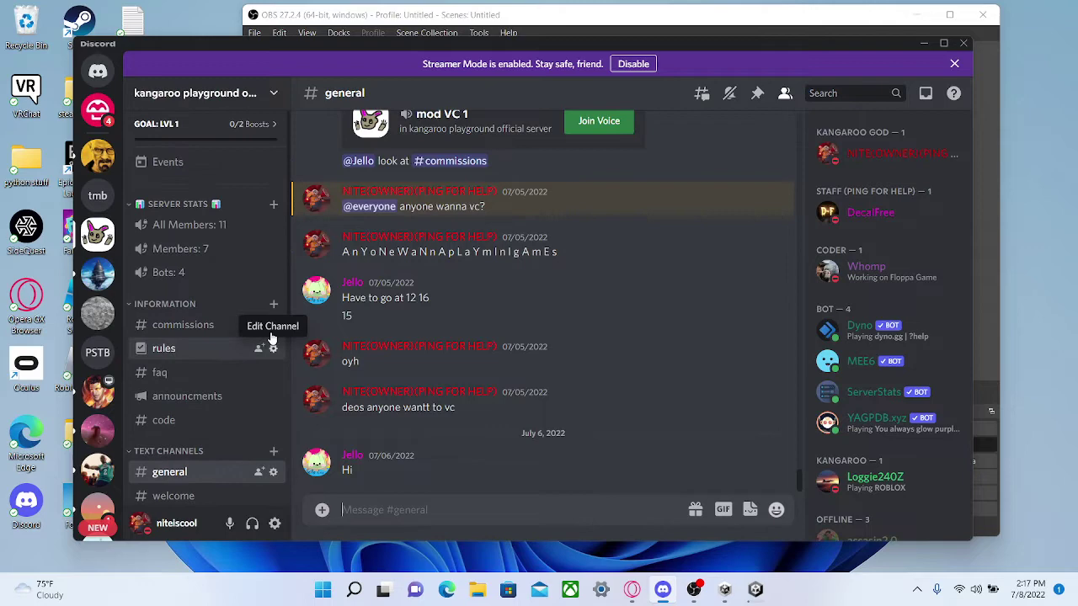
{"action": "left_click", "coordinate": [273, 304]}
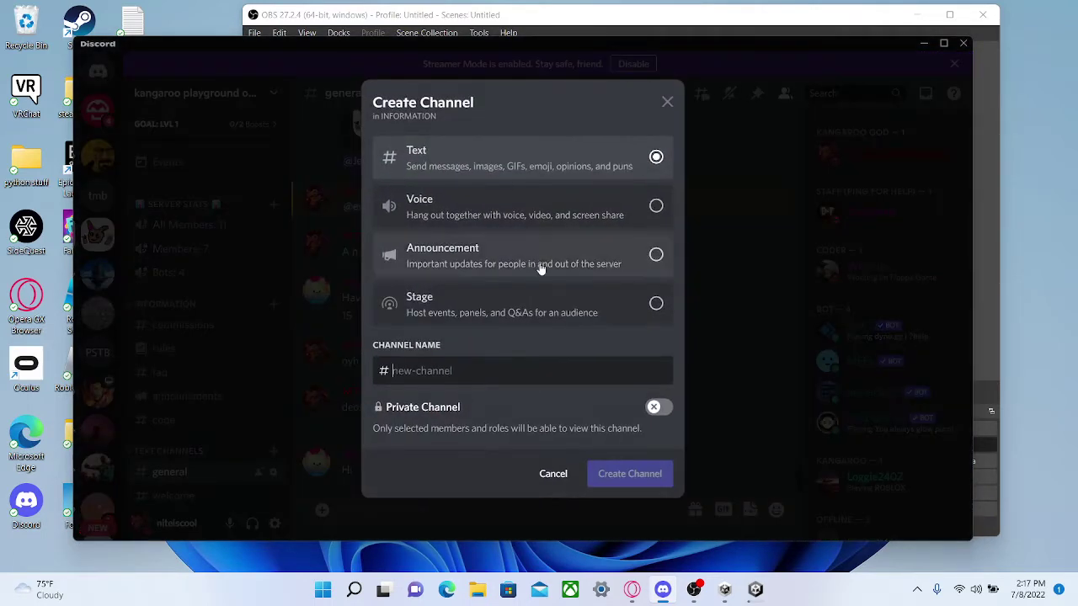
{"action": "type", "text": "hel"}
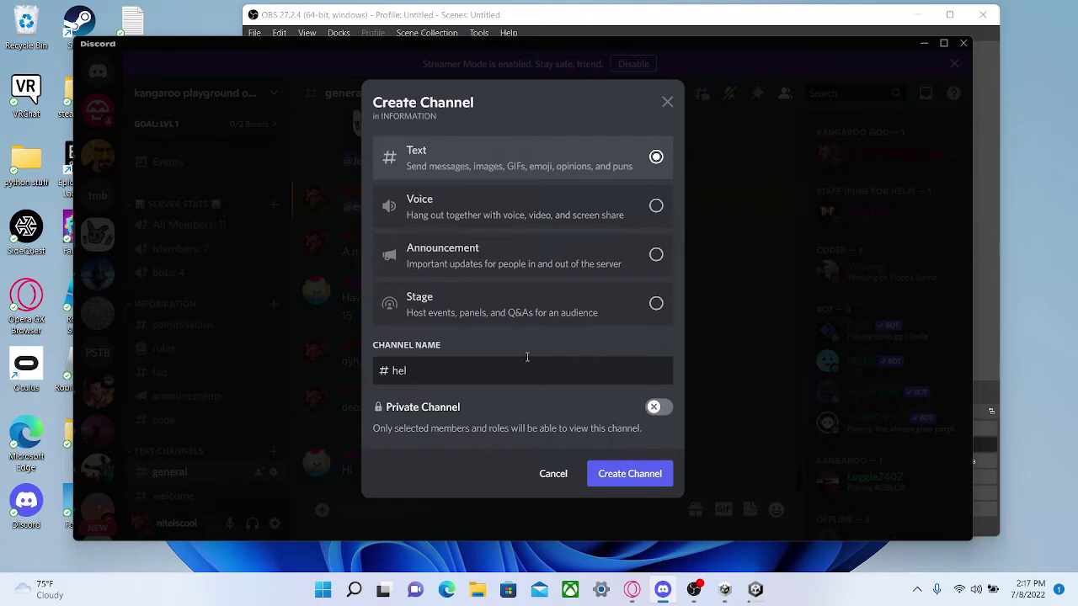
{"action": "key", "text": "BackSpace"}
{"action": "key", "text": "BackSpace"}
{"action": "key", "text": "BackSpace"}
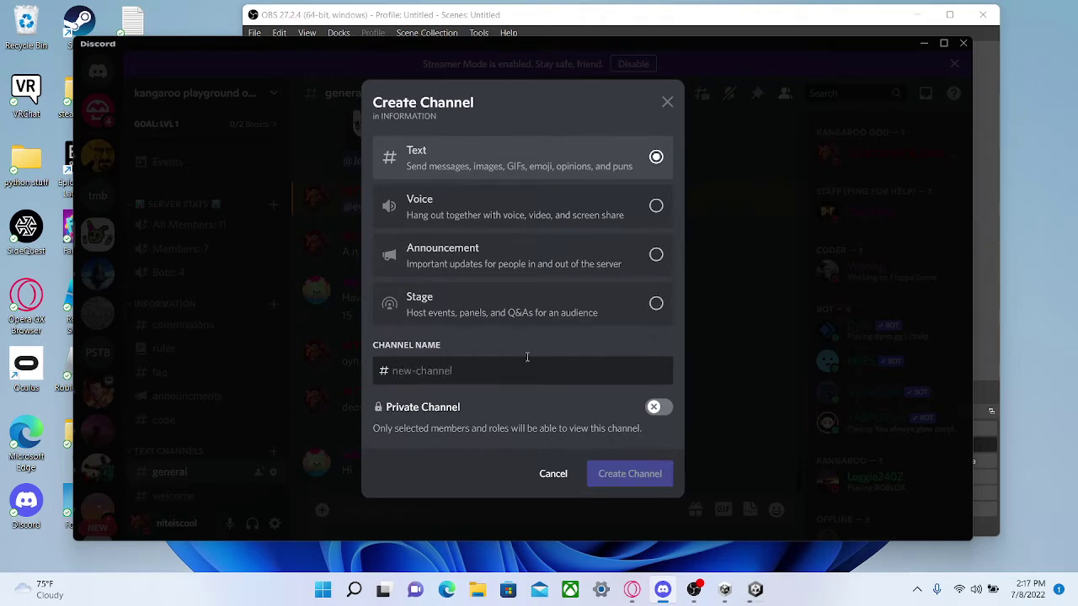
{"action": "type", "text": "g"}
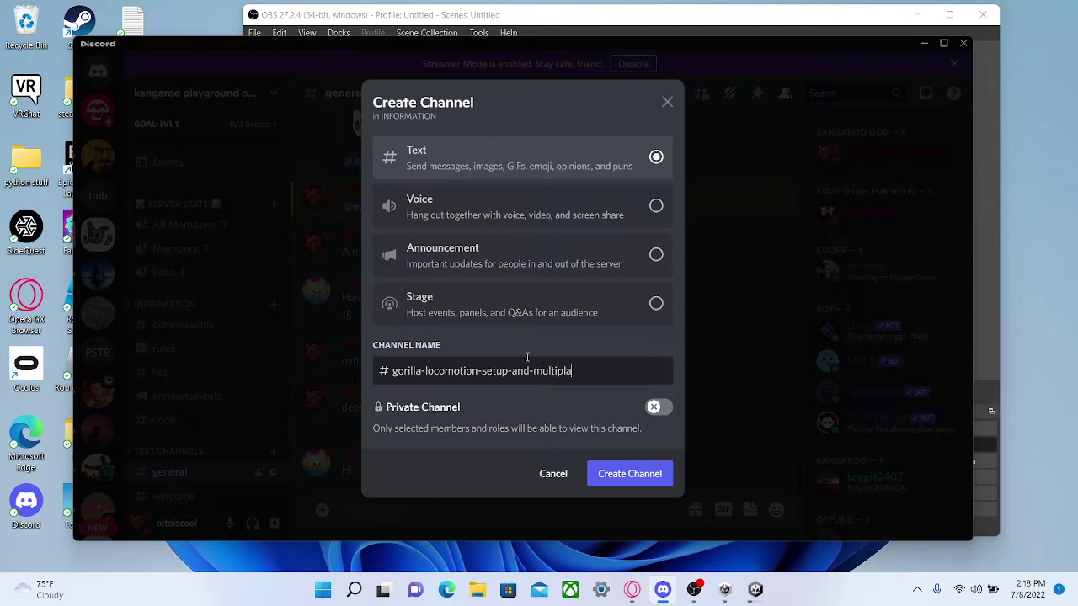
{"action": "key", "text": "Return"}
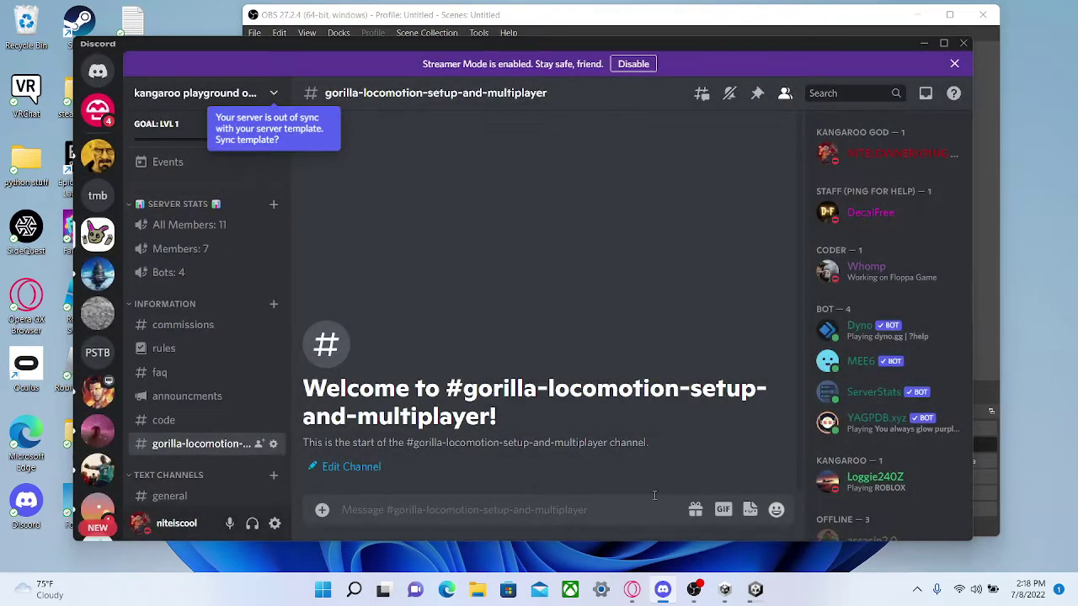
Copy the GorillaLocomotion repository link from the browser and post it in the channel.
{"action": "left_click", "coordinate": [633, 591]}
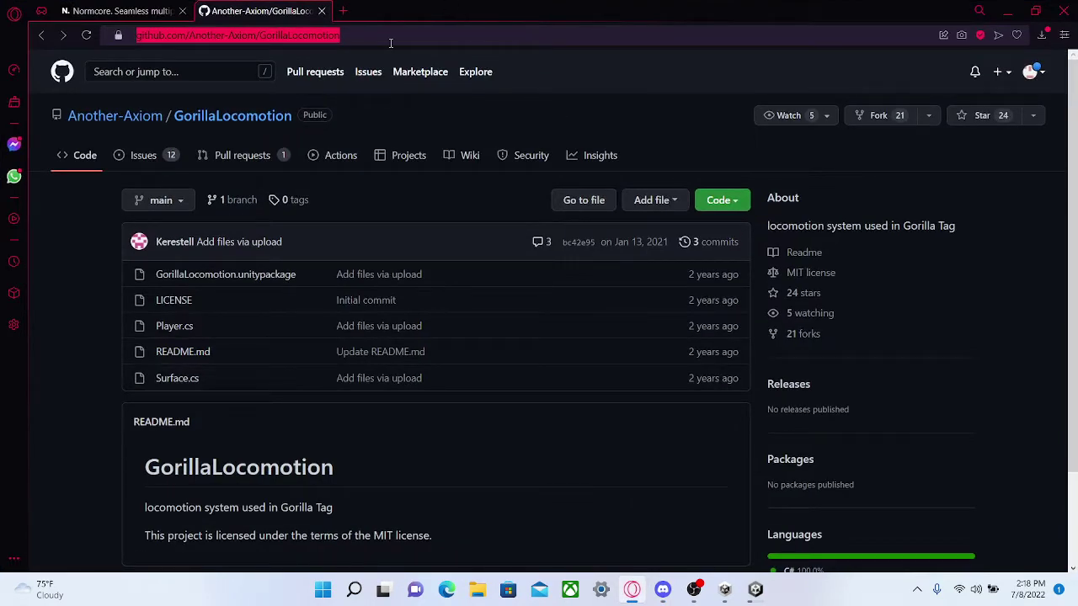
{"action": "left_click_drag", "start_coordinate": [391, 43], "coordinate": [61, 69]}
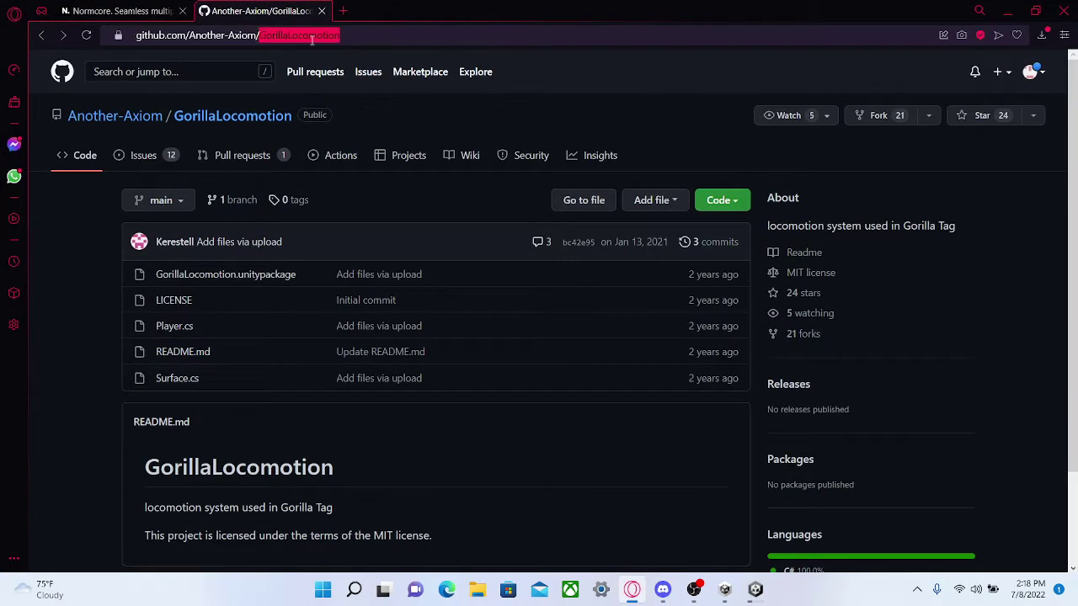
{"action": "left_click", "coordinate": [662, 590]}
{"action": "type", "text": "https://github.com/Another-Axiom/GorillaLocomotion"}
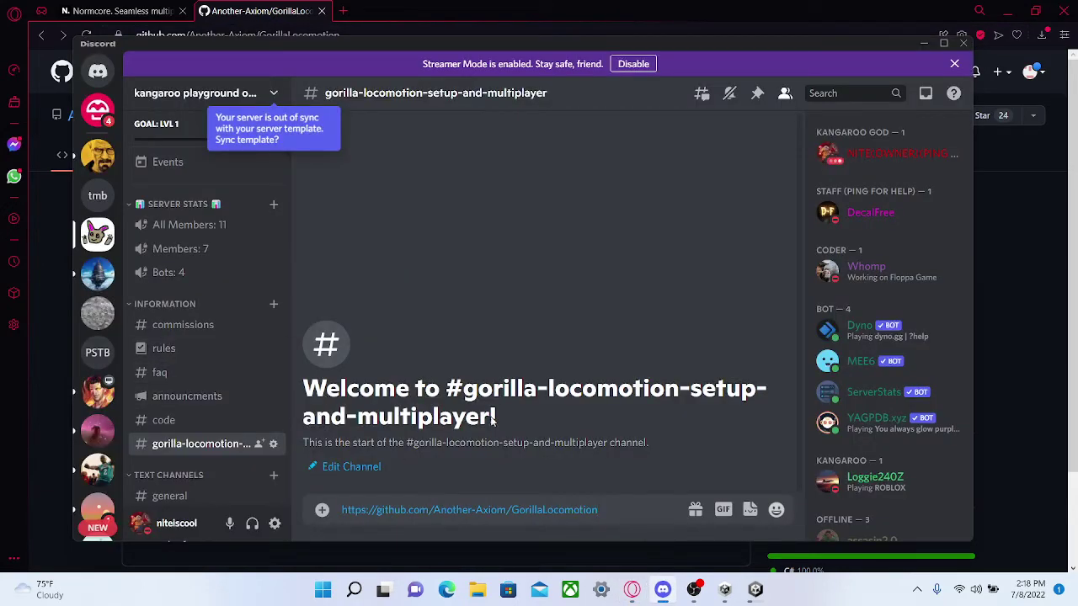
{"action": "key", "text": "Return"}
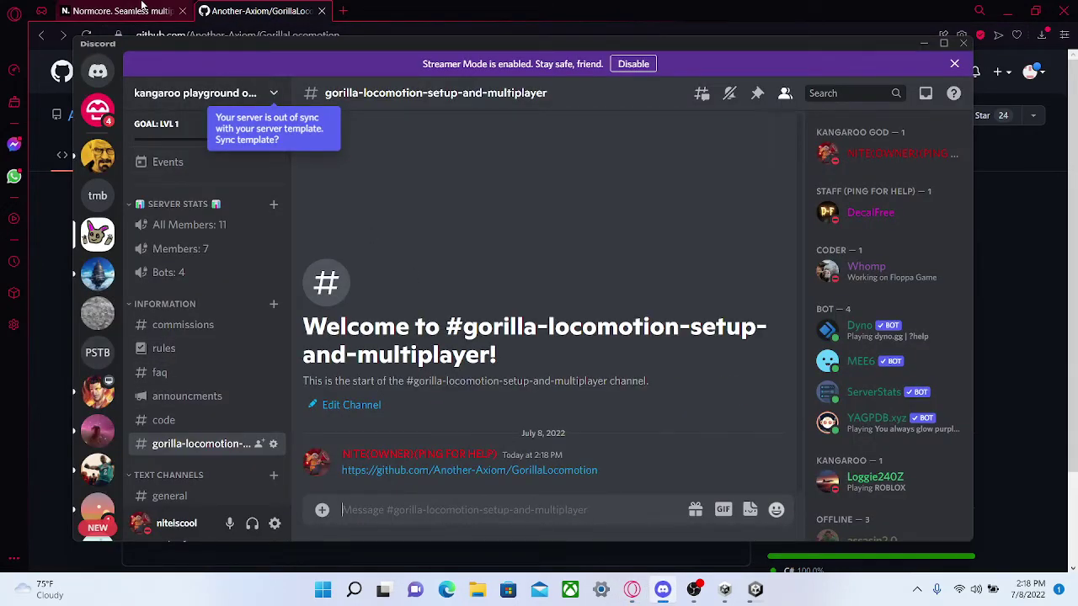
Post the Normcore homepage link in the channel.
{"action": "left_click", "coordinate": [142, 7]}
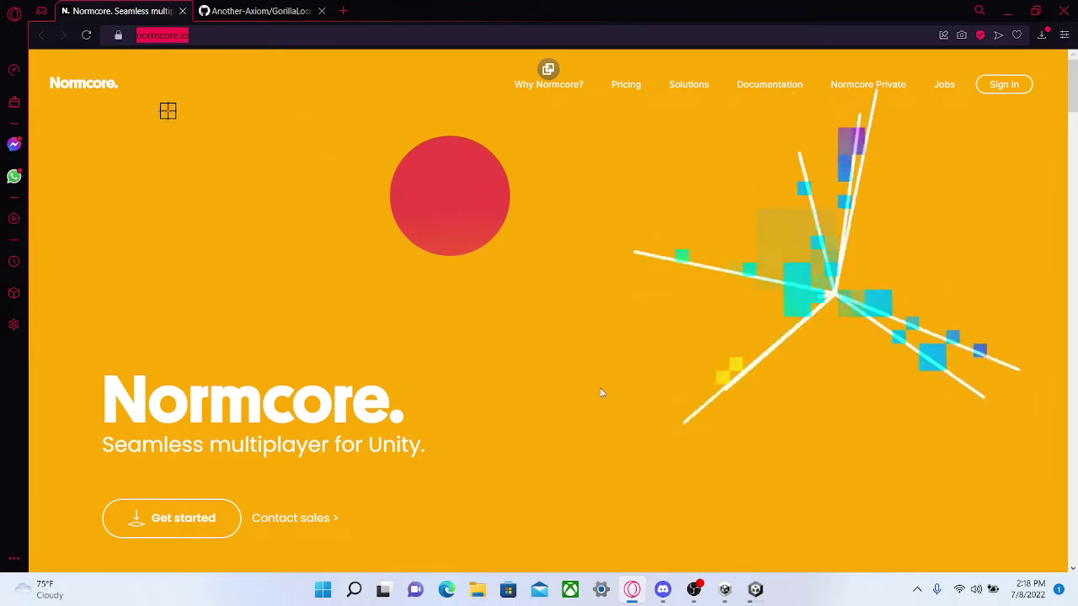
{"action": "left_click", "coordinate": [672, 596]}
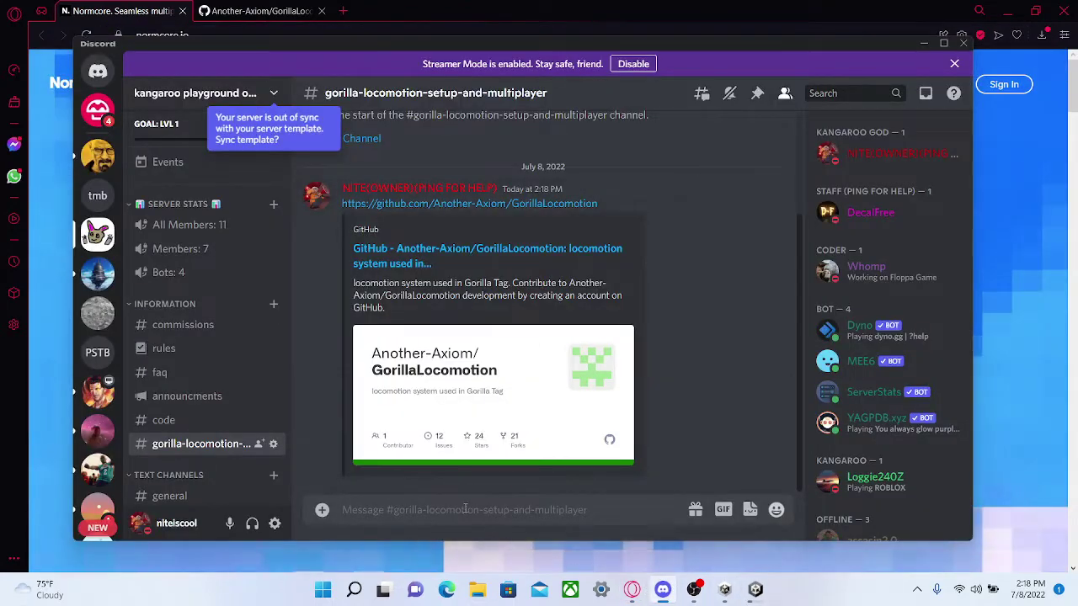
{"action": "left_click", "coordinate": [465, 509]}
{"action": "type", "text": "https://normcore.io"}
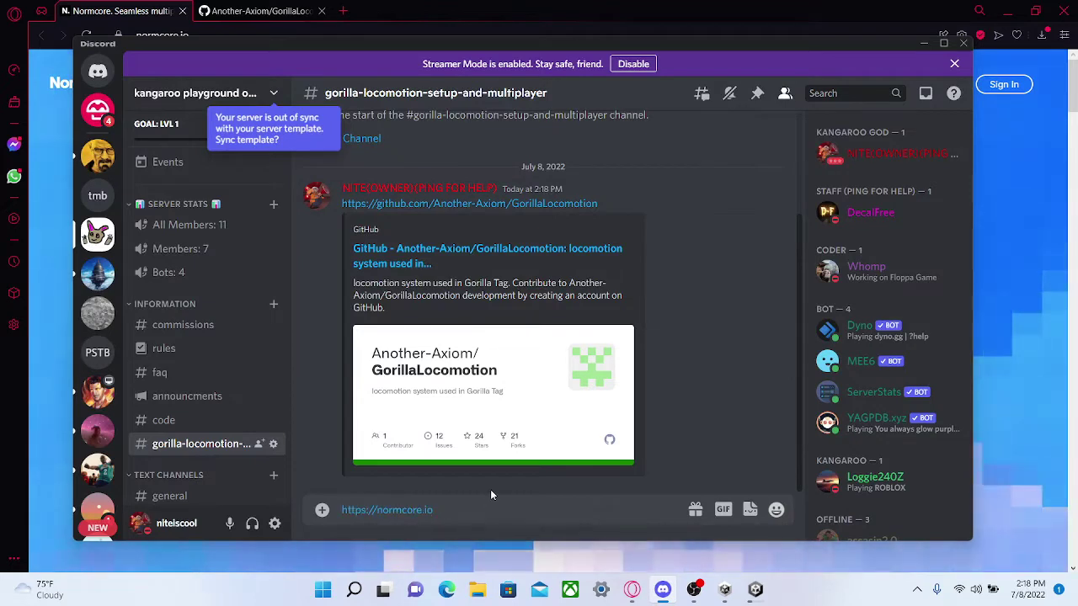
{"action": "key", "text": "Return"}
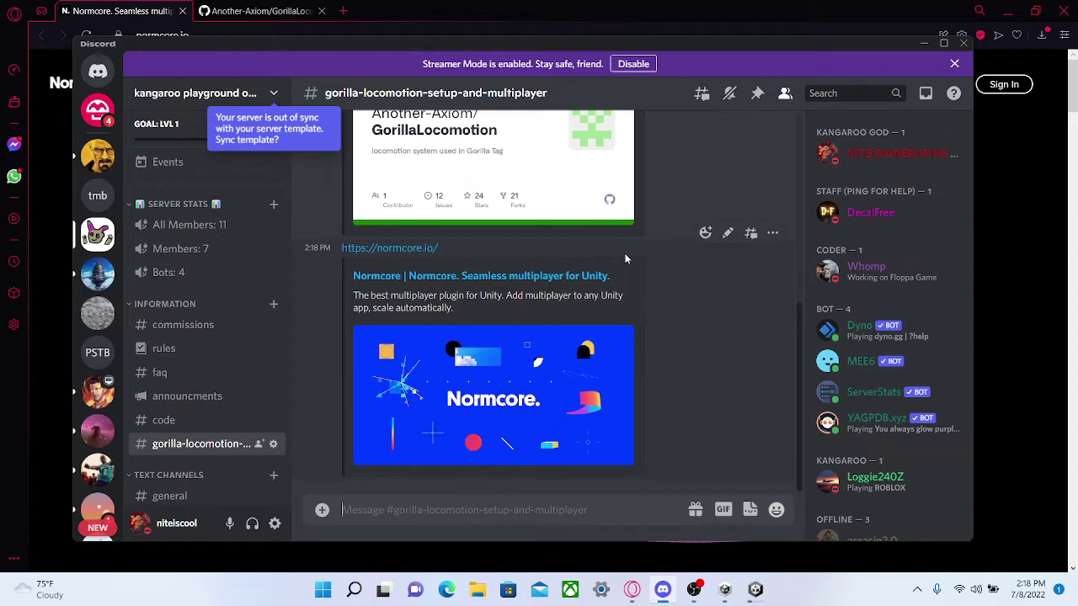
Send the message 'yt tutorial out soon', then minimize Discord and the browser.
{"action": "scroll", "coordinate": [617, 307], "scroll_direction": "up", "scroll_amount": 5}
{"action": "scroll", "coordinate": [625, 317], "scroll_direction": "down", "scroll_amount": 1}
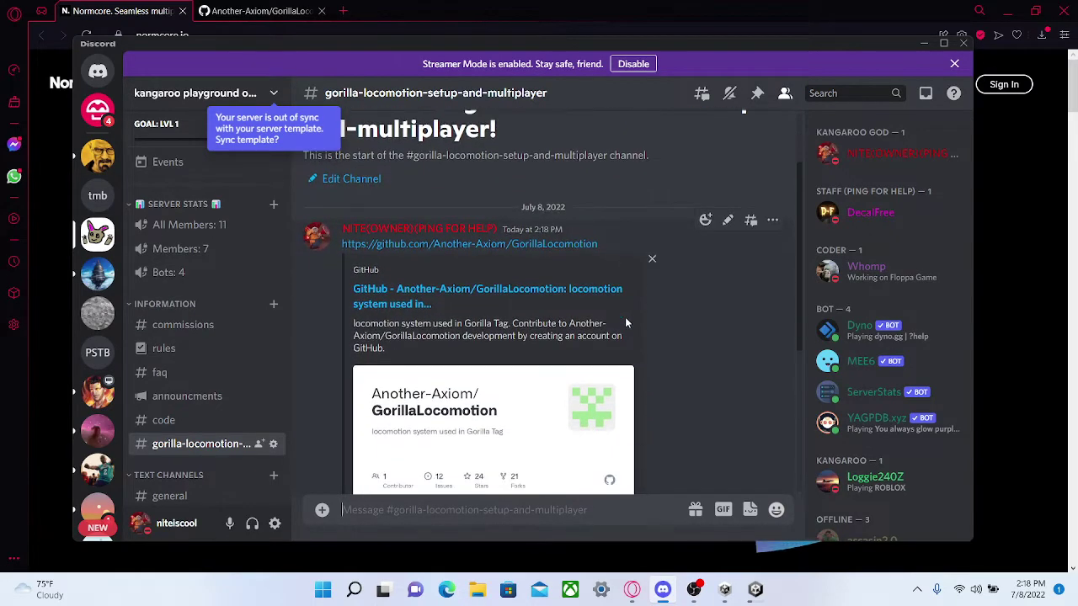
{"action": "scroll", "coordinate": [626, 337], "scroll_direction": "down", "scroll_amount": 1}
{"action": "scroll", "coordinate": [623, 392], "scroll_direction": "down", "scroll_amount": 2}
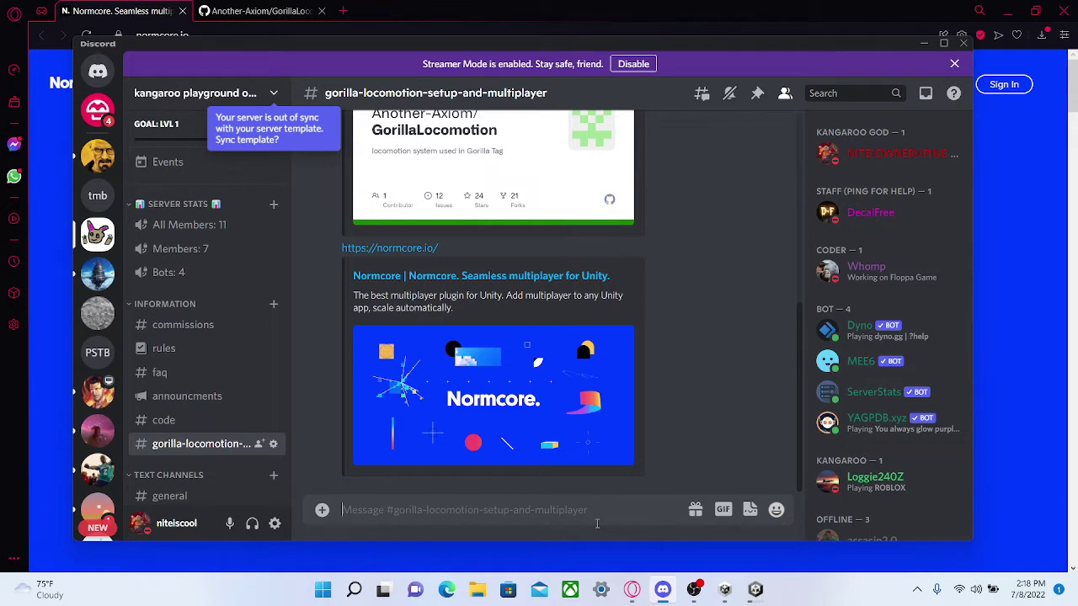
{"action": "type", "text": "yt t"}
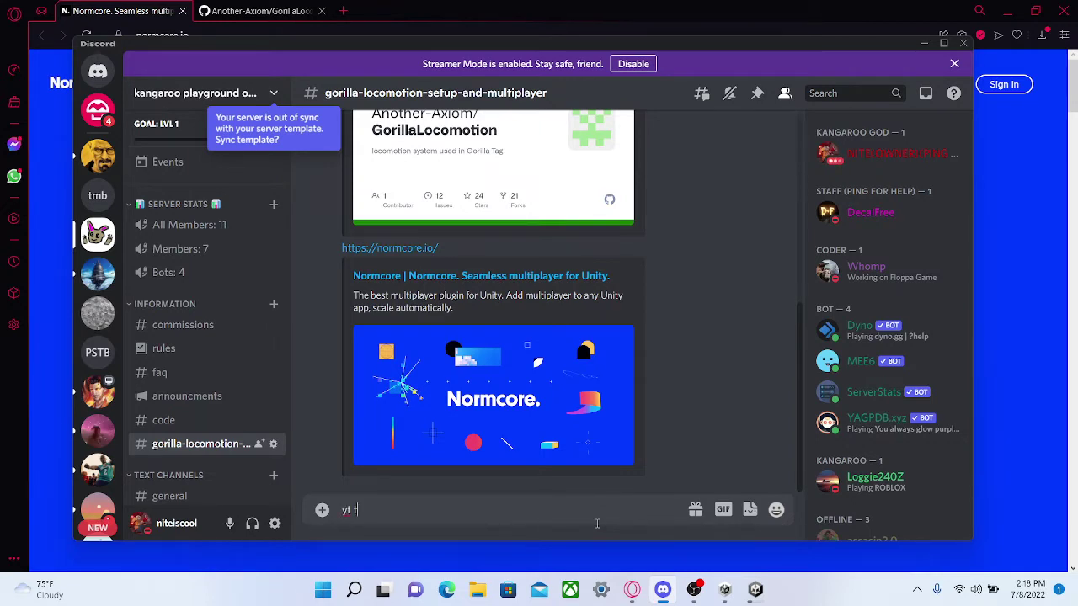
{"action": "type", "text": "outo"}
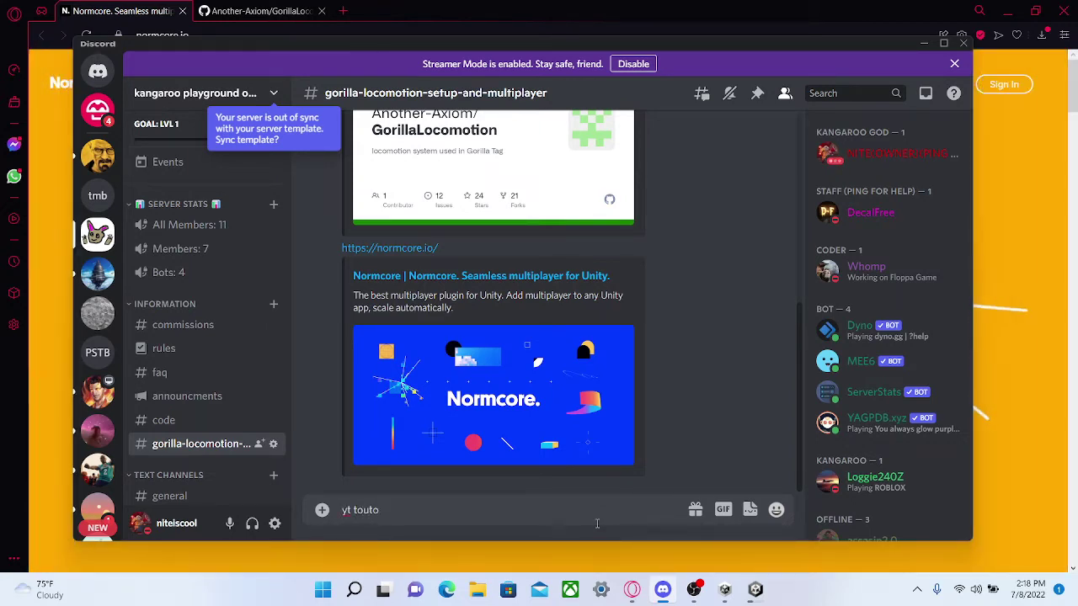
{"action": "type", "text": "ria"}
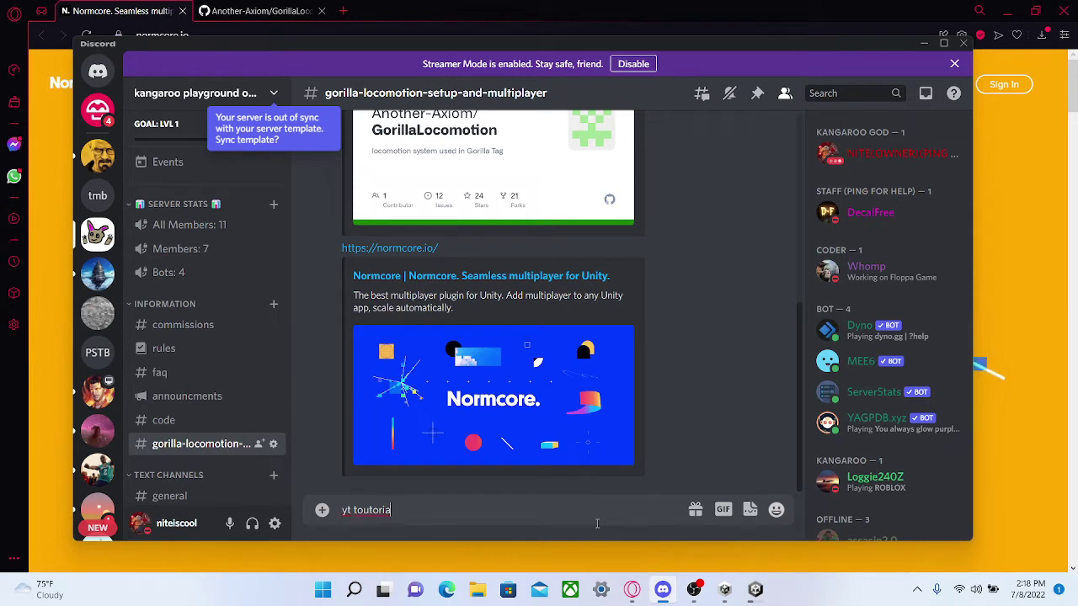
{"action": "key", "text": "BackSpace"}
{"action": "key", "text": "BackSpace"}
{"action": "key", "text": "BackSpace"}
{"action": "key", "text": "BackSpace"}
{"action": "key", "text": "BackSpace"}
{"action": "key", "text": "BackSpace"}
{"action": "key", "text": "BackSpace"}
{"action": "key", "text": "BackSpace"}
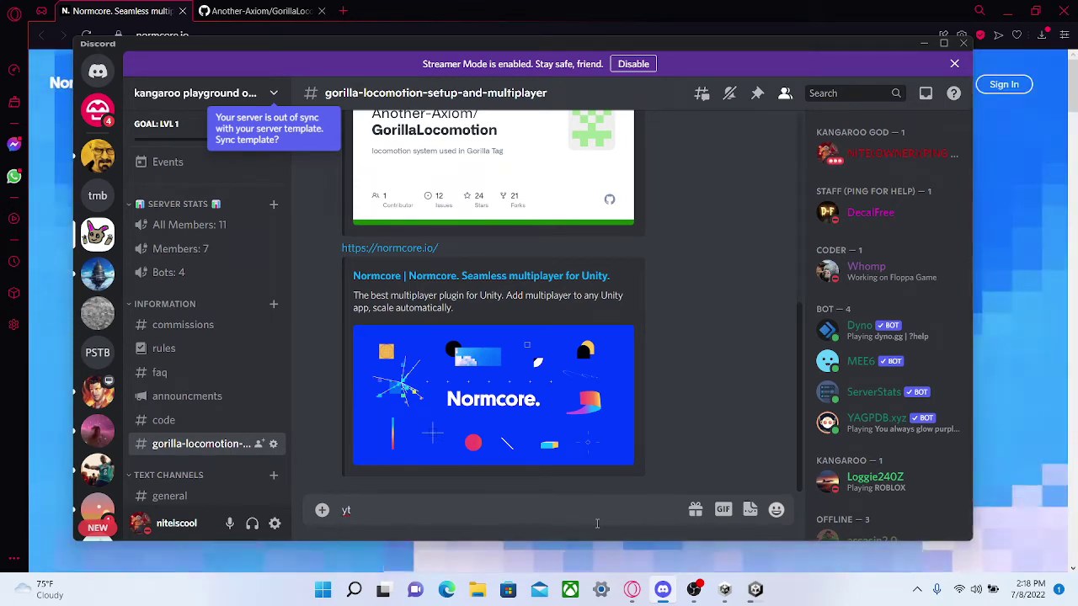
{"action": "type", "text": "tut"}
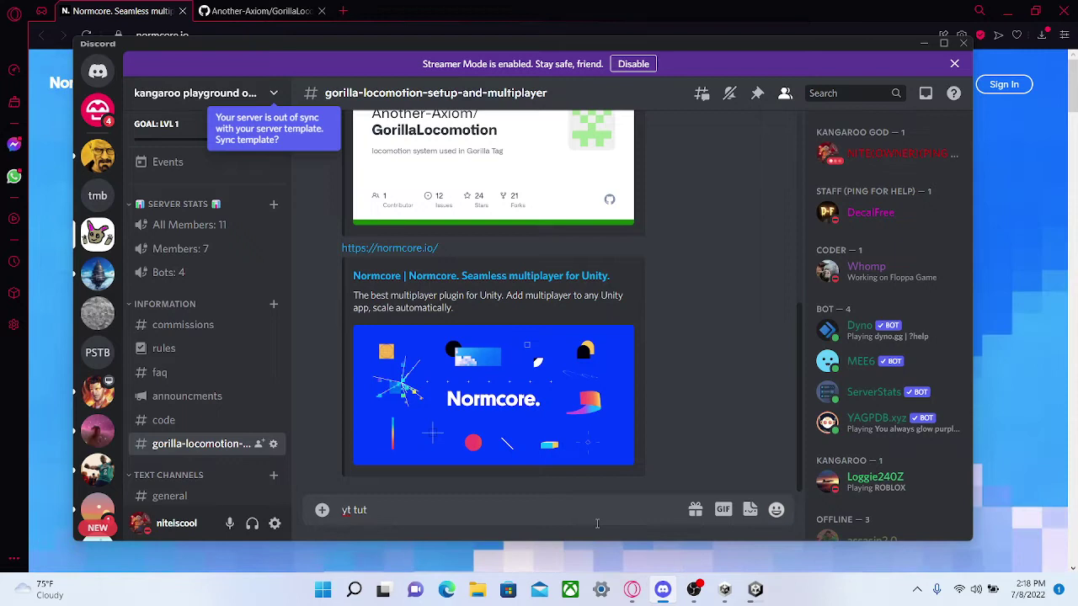
{"action": "type", "text": "orial ou"}
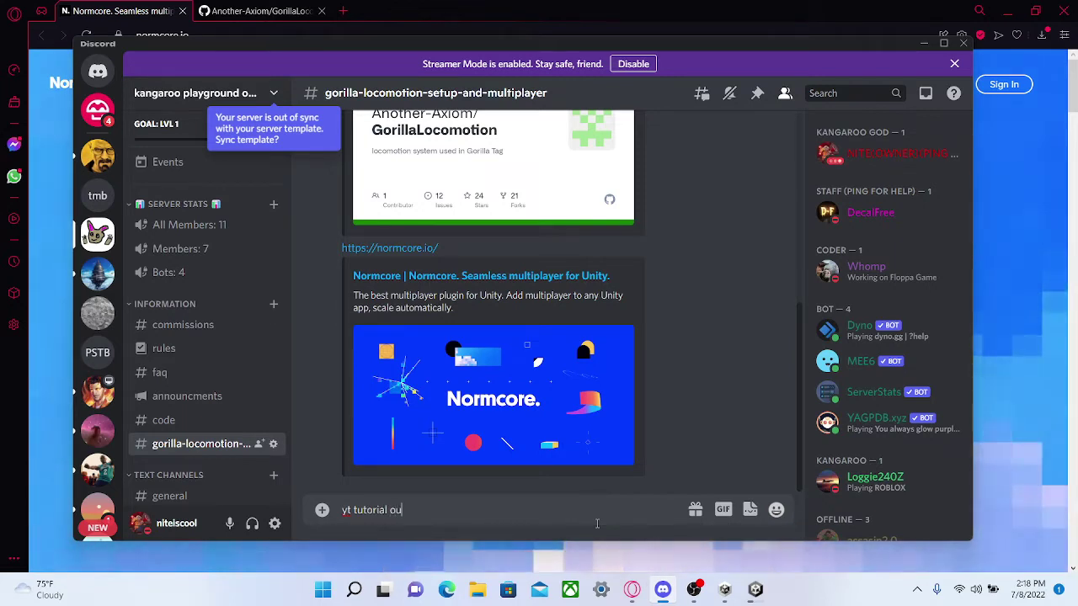
{"action": "type", "text": "t son"}
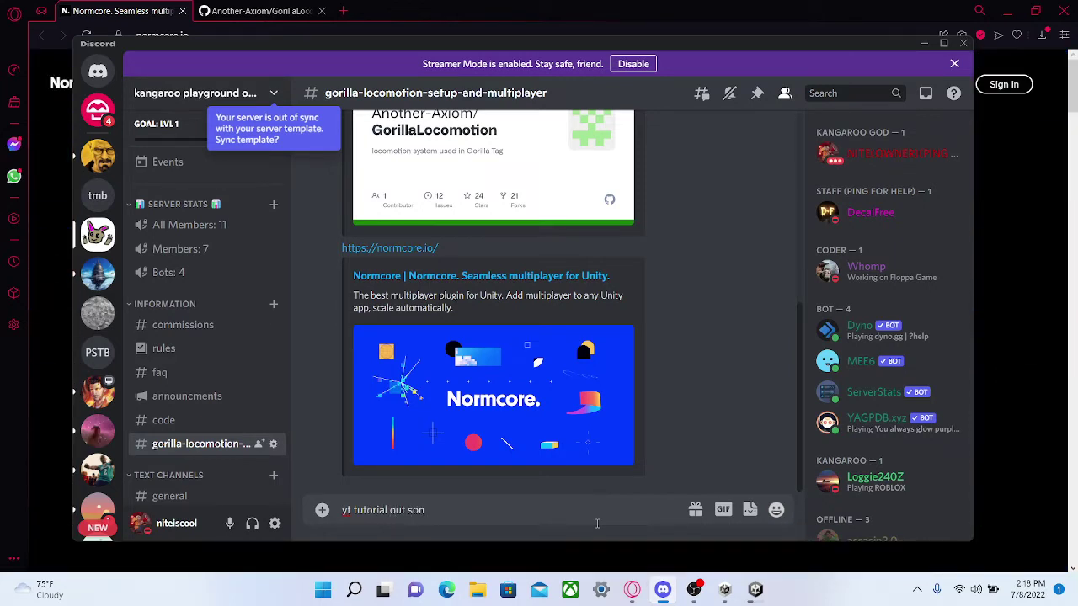
{"action": "type", "text": "on"}
{"action": "key", "text": "Return"}
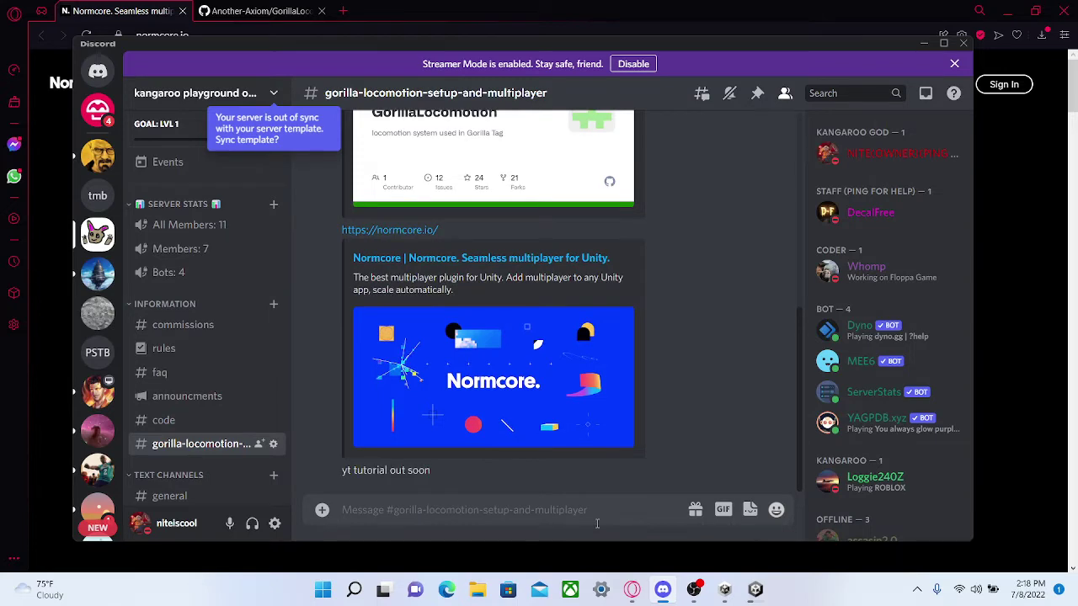
{"action": "left_click", "coordinate": [924, 43]}
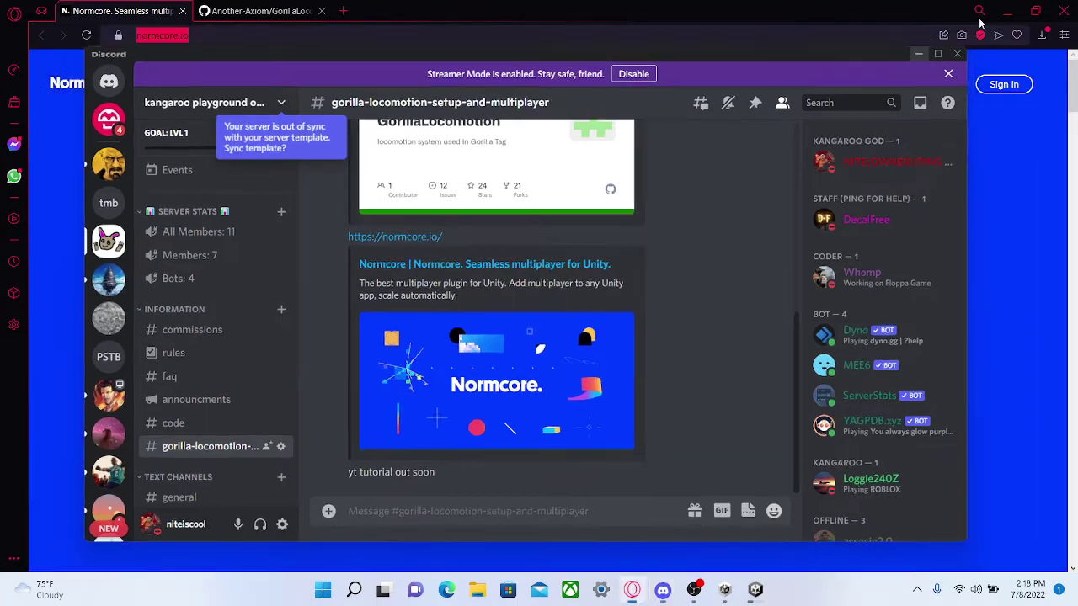
{"action": "left_click", "coordinate": [1013, 9]}
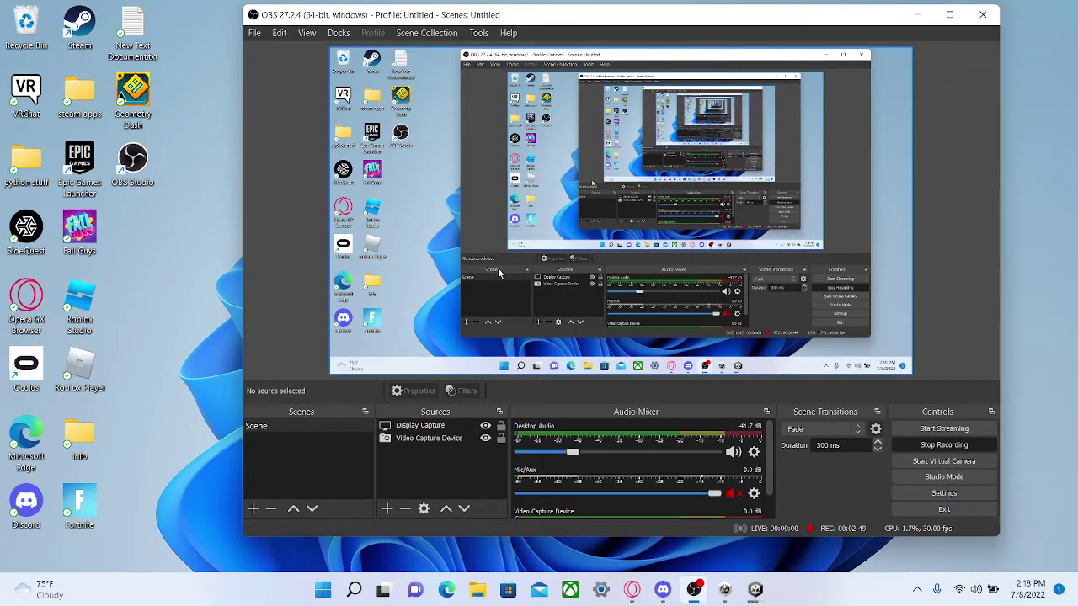
Switch from OBS to the Unity editor showing the vr tutorial SampleScene.
{"action": "left_click", "coordinate": [757, 592]}
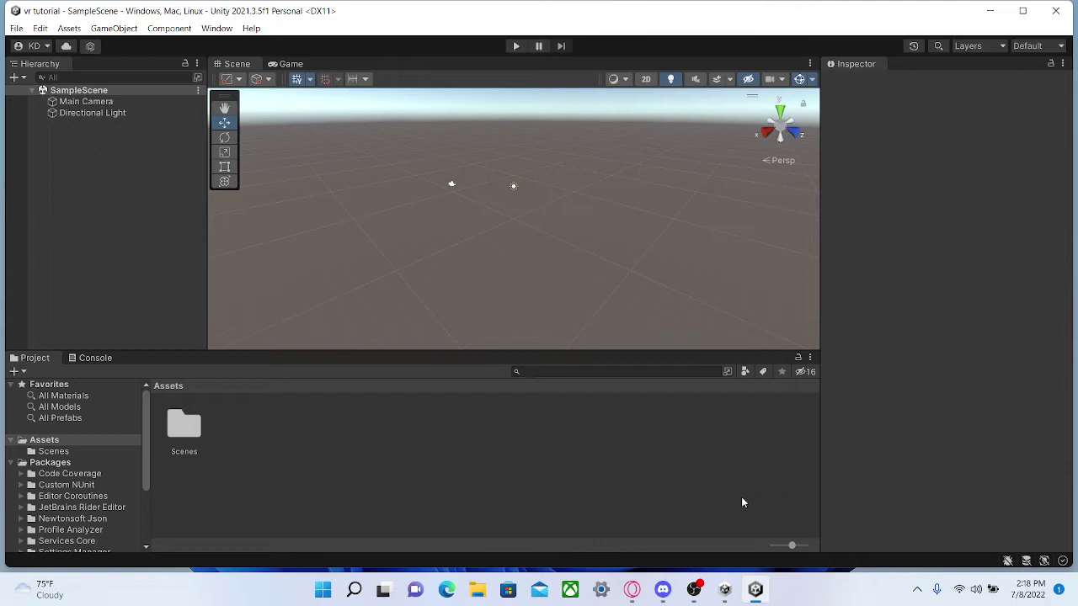
{"action": "left_click", "coordinate": [694, 589]}
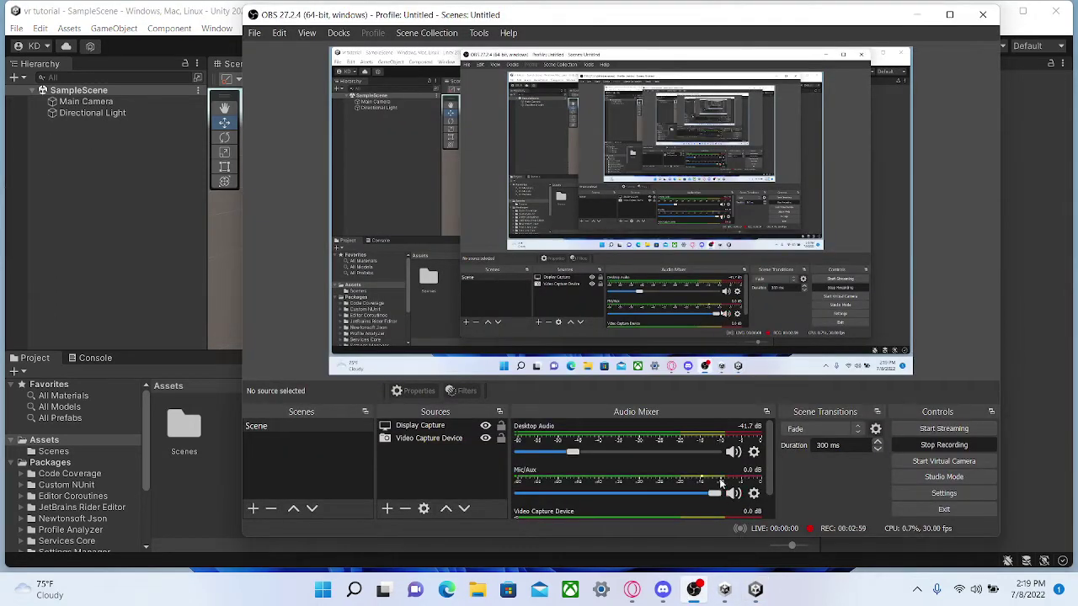
{"action": "left_click", "coordinate": [143, 442]}
{"action": "left_click", "coordinate": [18, 28]}
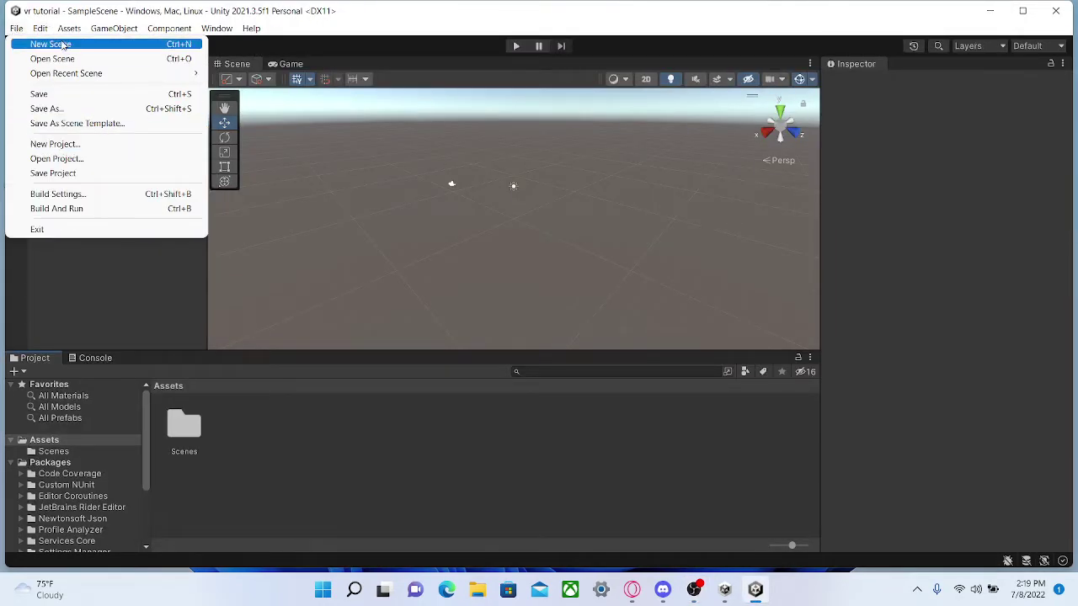
Install XR Plugin Management from the Project Settings page.
{"action": "mouse_move", "coordinate": [39, 28]}
{"action": "left_click", "coordinate": [123, 467]}
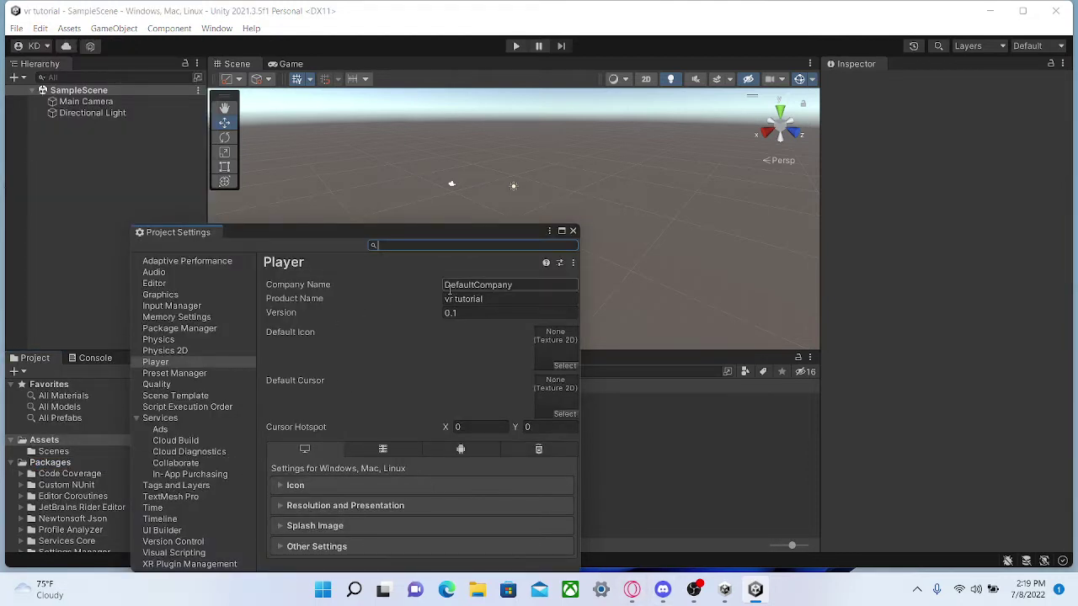
{"action": "left_click", "coordinate": [207, 565]}
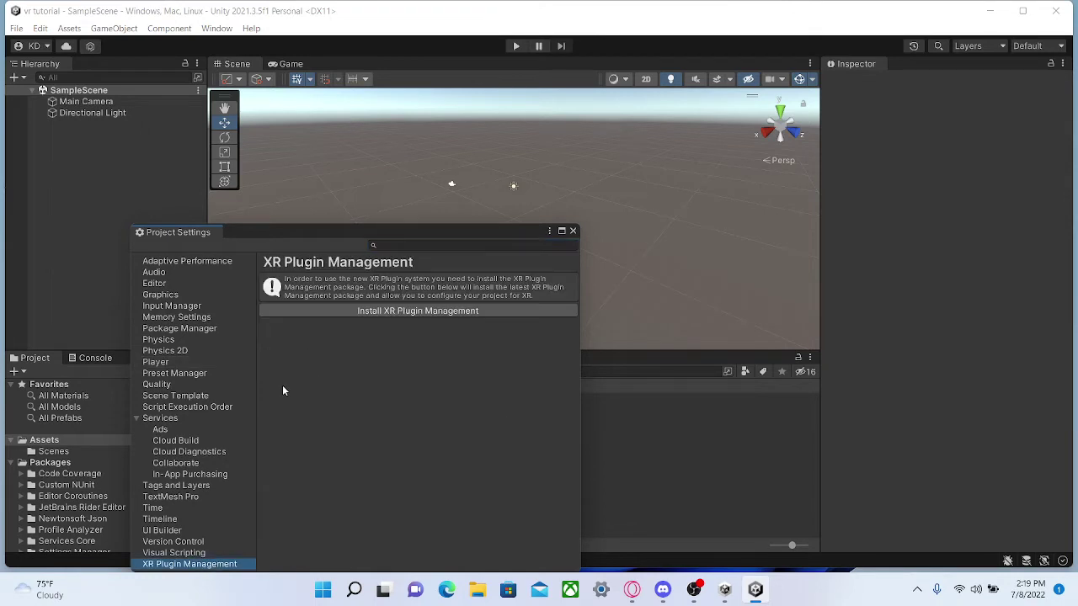
{"action": "left_click", "coordinate": [361, 313]}
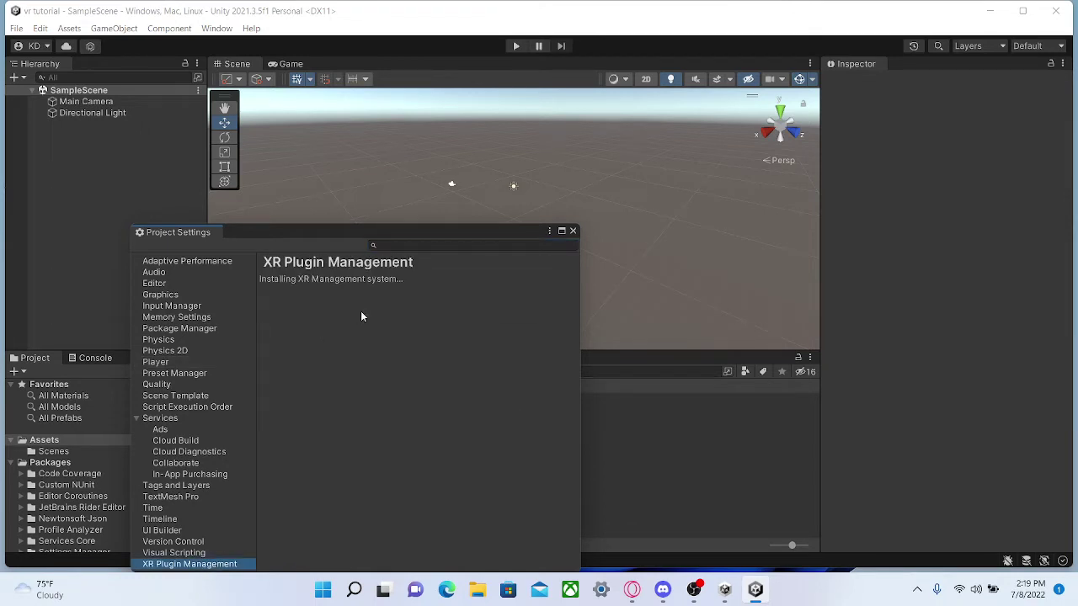
Move OBS and the import progress box so the installation stays visible.
{"action": "left_click", "coordinate": [698, 587]}
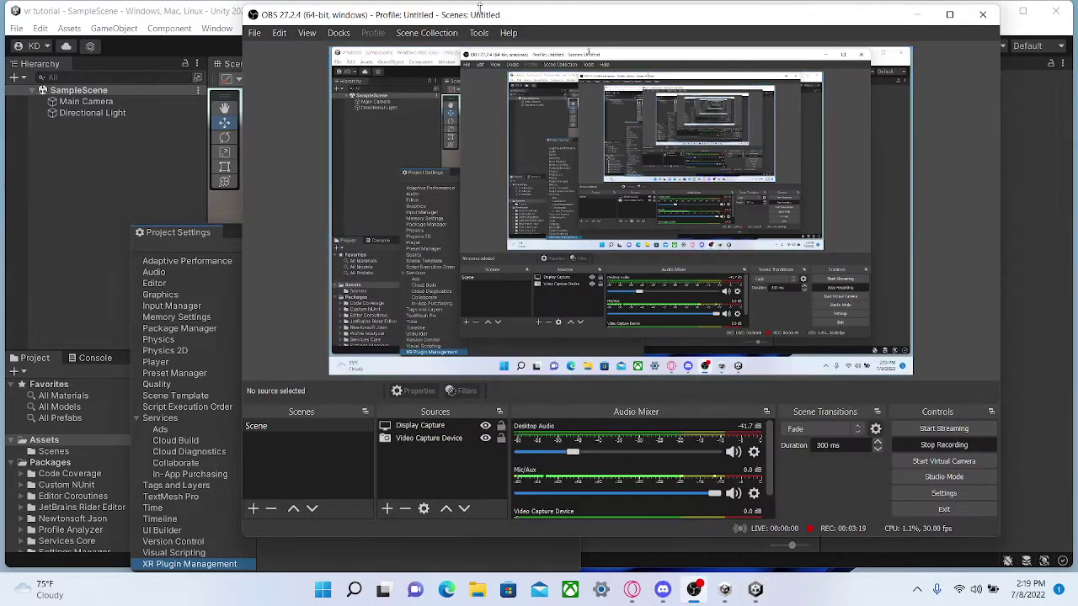
{"action": "mouse_move", "coordinate": [480, 7]}
{"action": "left_mouse_down"}
{"action": "mouse_move", "coordinate": [533, 329]}
{"action": "mouse_move", "coordinate": [580, 352]}
{"action": "mouse_move", "coordinate": [522, 4]}
{"action": "mouse_move", "coordinate": [775, 158]}
{"action": "left_mouse_up"}
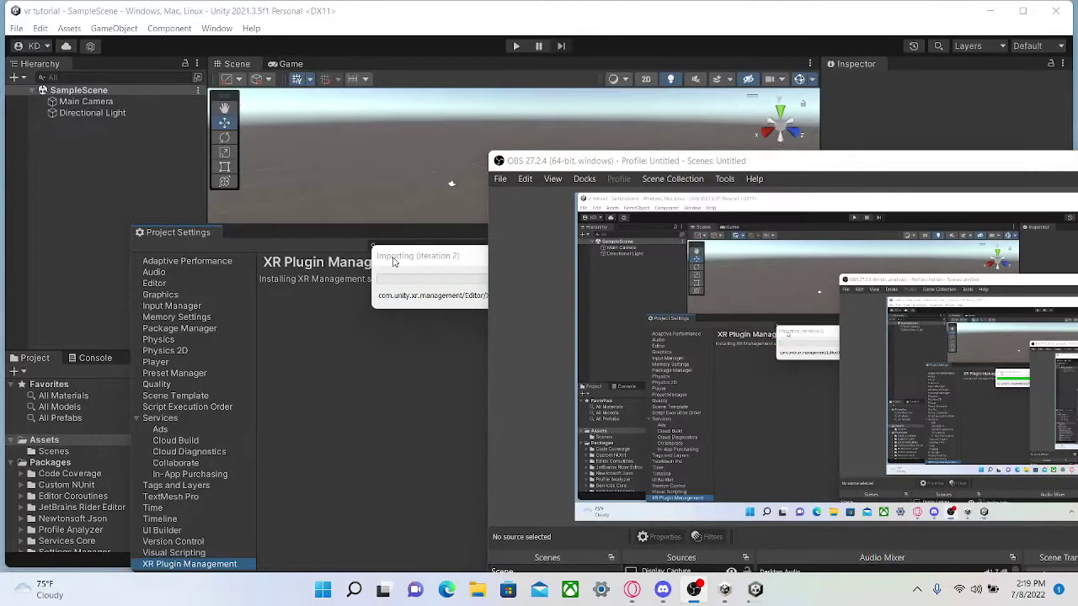
{"action": "left_click_drag", "start_coordinate": [392, 262], "coordinate": [324, 226]}
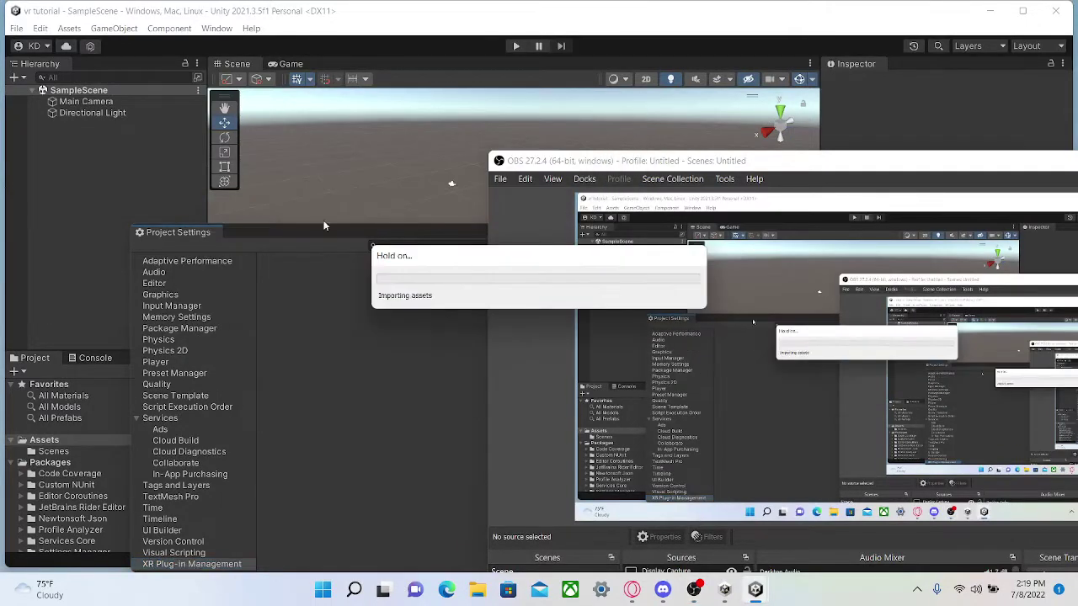
Enable the Open XR plug-in provider in XR Plug-in Management.
{"action": "left_click", "coordinate": [337, 480]}
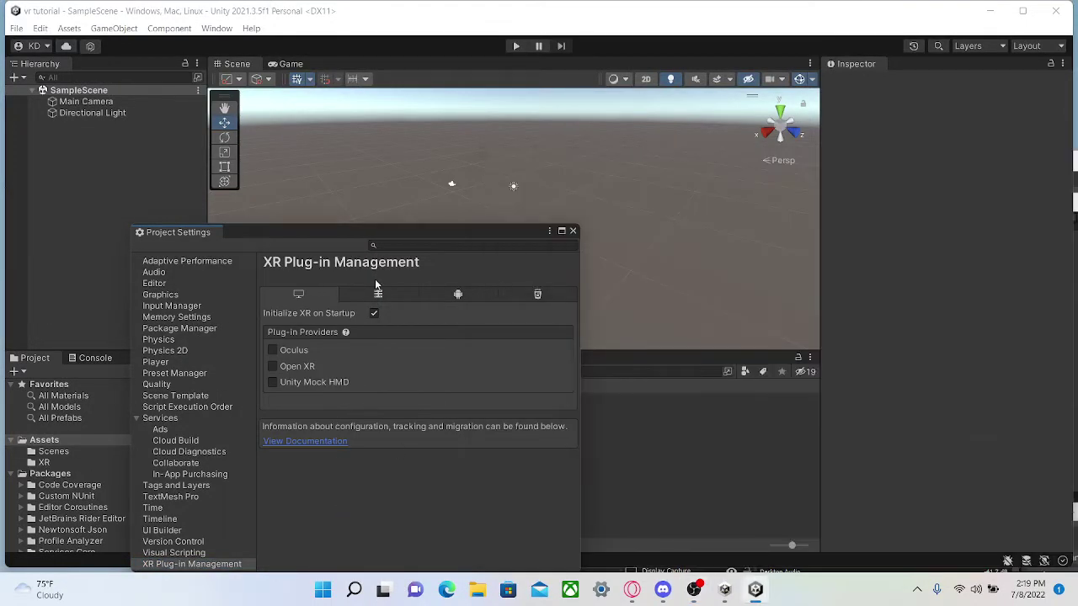
{"action": "left_click", "coordinate": [283, 367]}
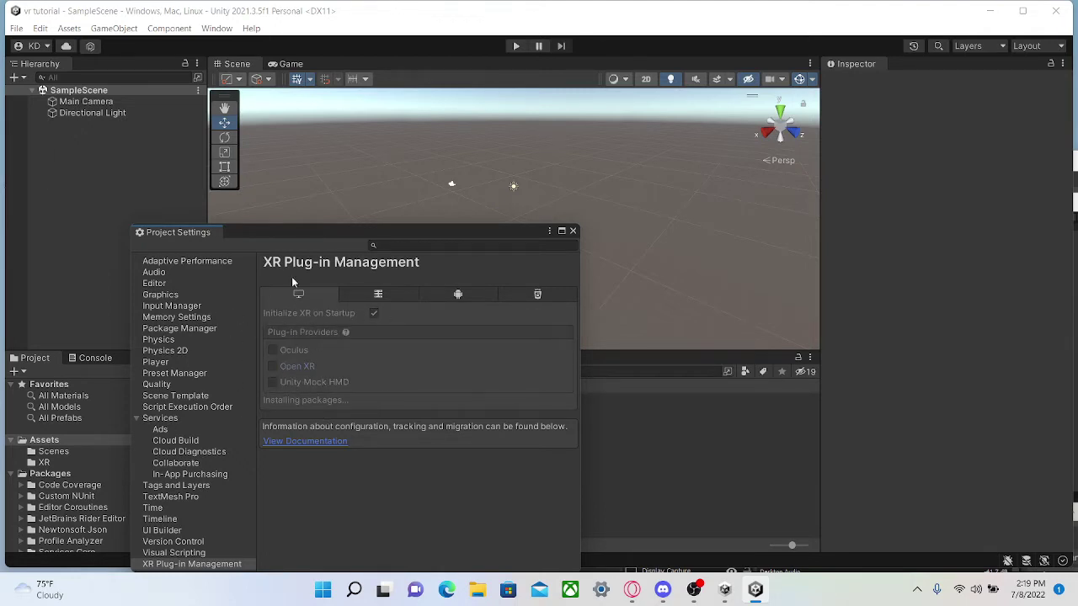
{"action": "left_click_drag", "start_coordinate": [331, 229], "coordinate": [453, 124]}
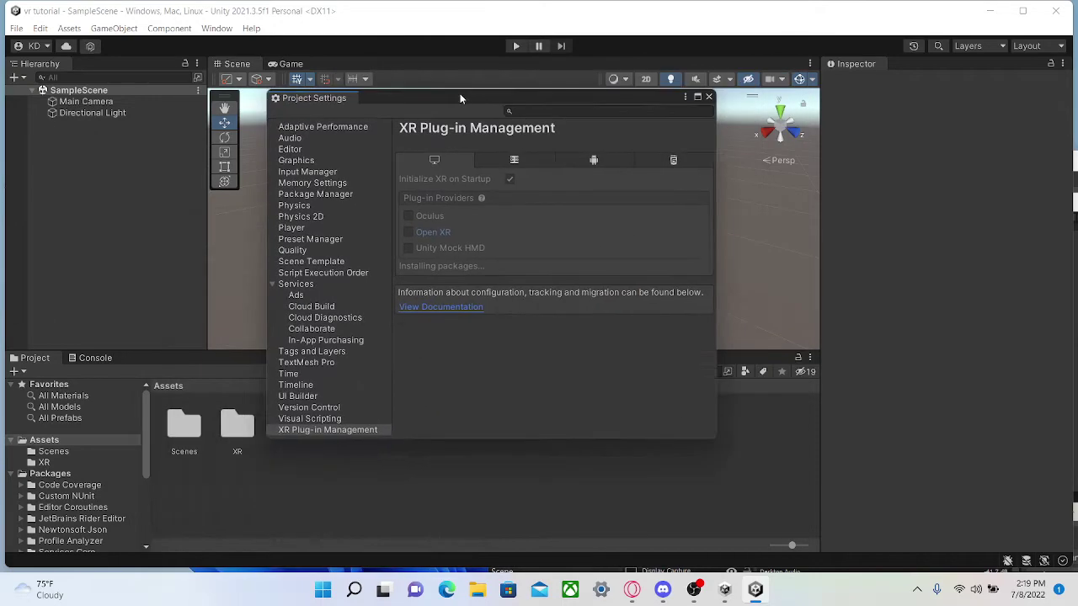
Widen Project Settings, move the import box aside, and place OBS over Unity.
{"action": "left_click", "coordinate": [672, 127]}
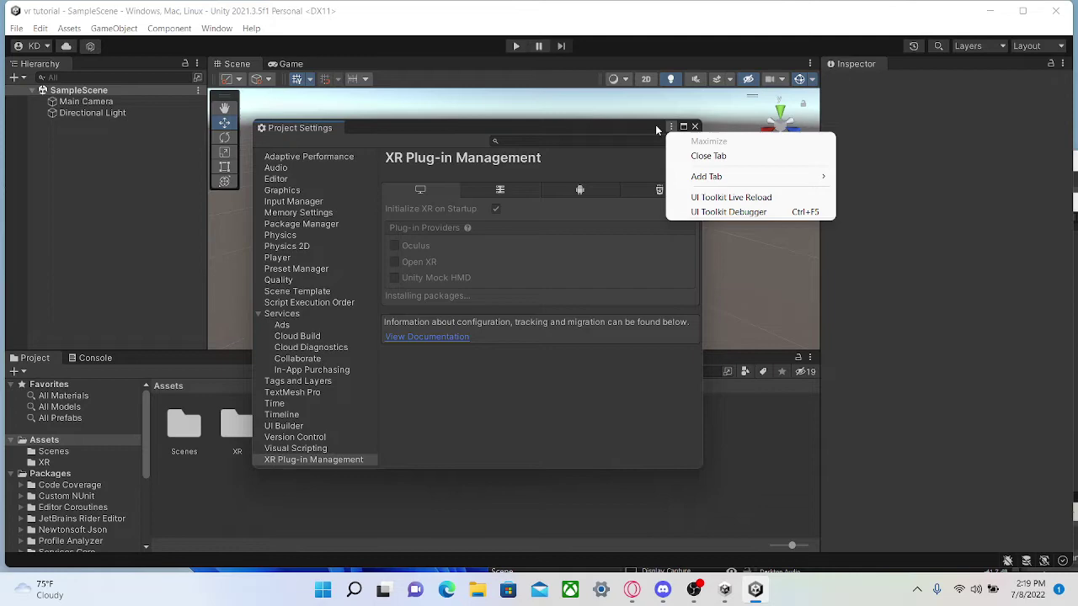
{"action": "left_click", "coordinate": [619, 127]}
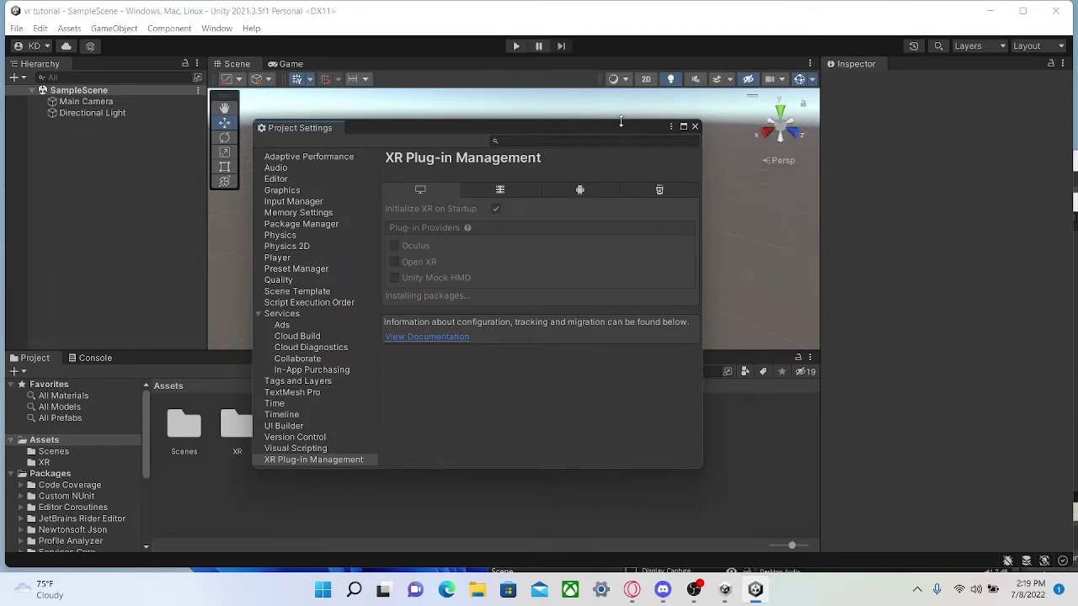
{"action": "mouse_move", "coordinate": [612, 126]}
{"action": "left_mouse_down"}
{"action": "mouse_move", "coordinate": [597, 10]}
{"action": "mouse_move", "coordinate": [563, 92]}
{"action": "left_mouse_up"}
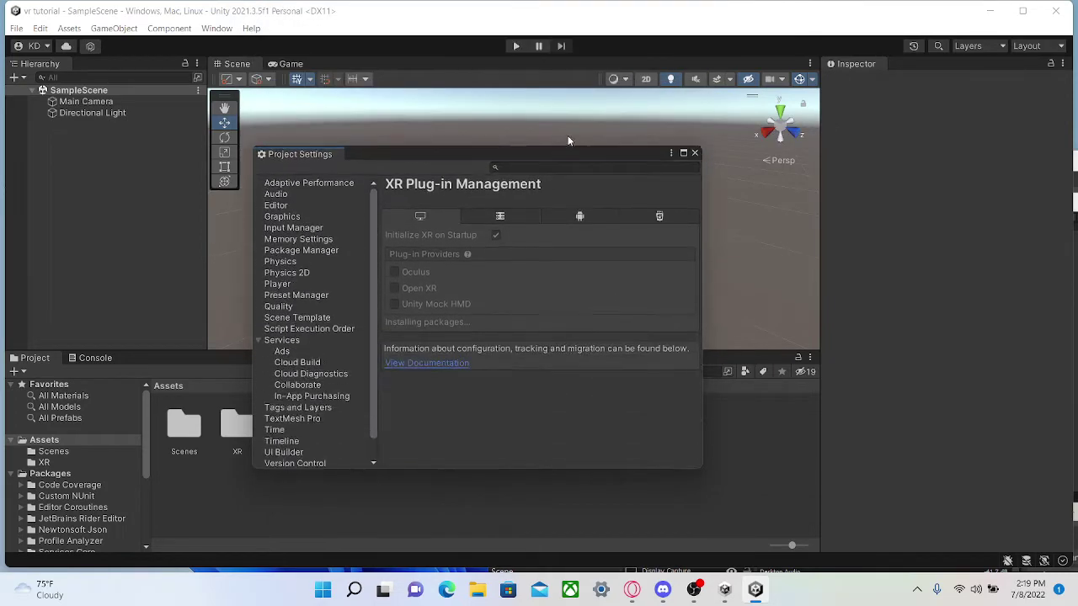
{"action": "left_click_drag", "start_coordinate": [705, 190], "coordinate": [1024, 195]}
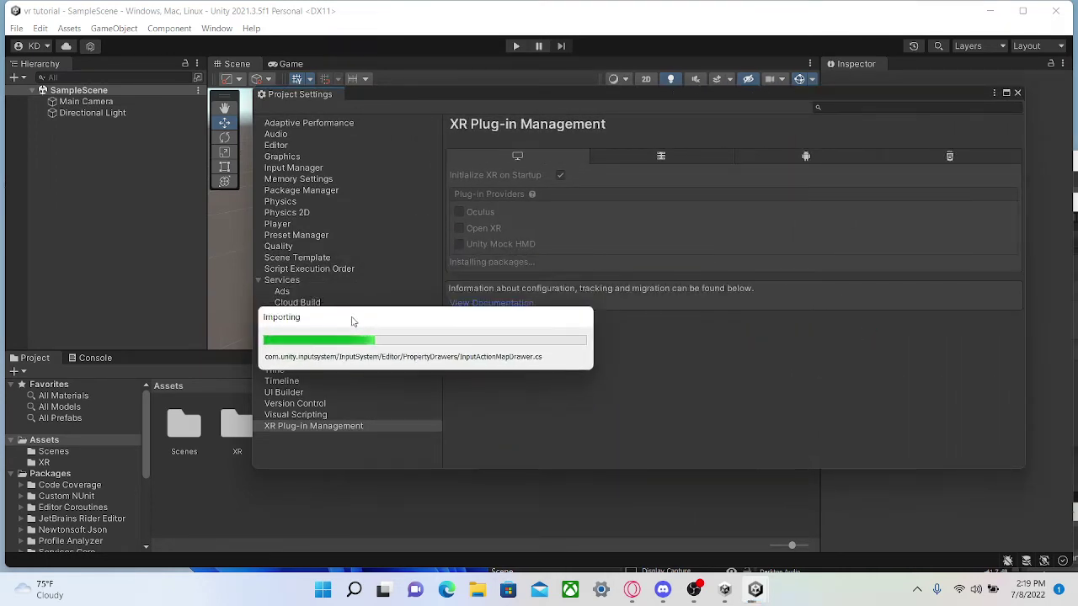
{"action": "mouse_move", "coordinate": [351, 317]}
{"action": "left_mouse_down"}
{"action": "mouse_move", "coordinate": [454, 346]}
{"action": "mouse_move", "coordinate": [659, 229]}
{"action": "mouse_move", "coordinate": [825, 289]}
{"action": "mouse_move", "coordinate": [766, 279]}
{"action": "mouse_move", "coordinate": [798, 291]}
{"action": "mouse_move", "coordinate": [576, 308]}
{"action": "mouse_move", "coordinate": [699, 303]}
{"action": "mouse_move", "coordinate": [716, 333]}
{"action": "left_mouse_up"}
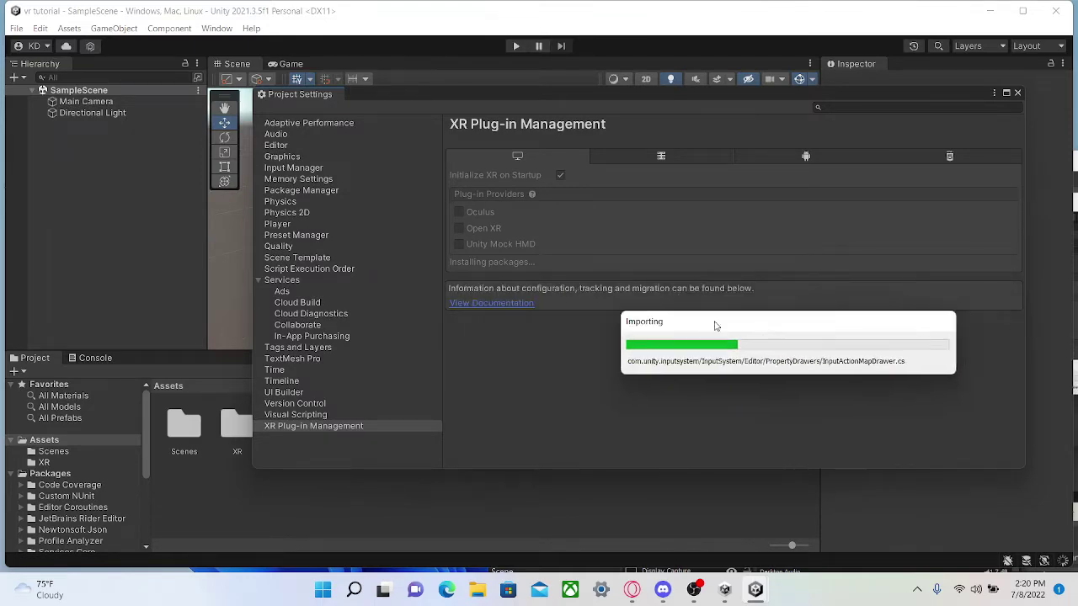
{"action": "left_click", "coordinate": [695, 590]}
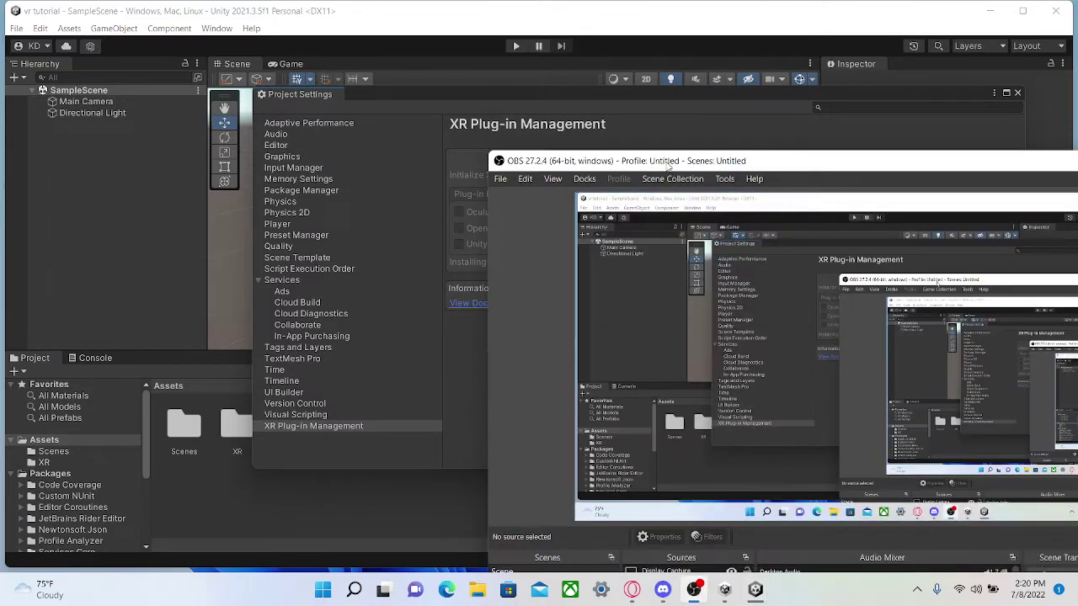
{"action": "left_click_drag", "start_coordinate": [669, 161], "coordinate": [339, 23]}
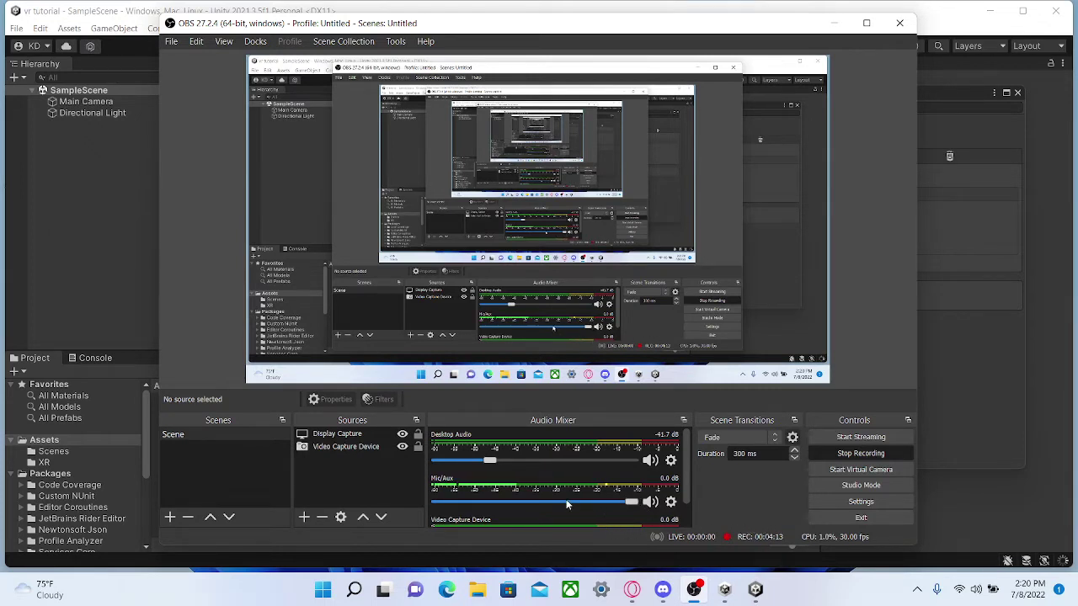
Accept enabling the new input system backends, wait through the restart, then switch to Discord.
{"action": "left_click", "coordinate": [966, 384]}
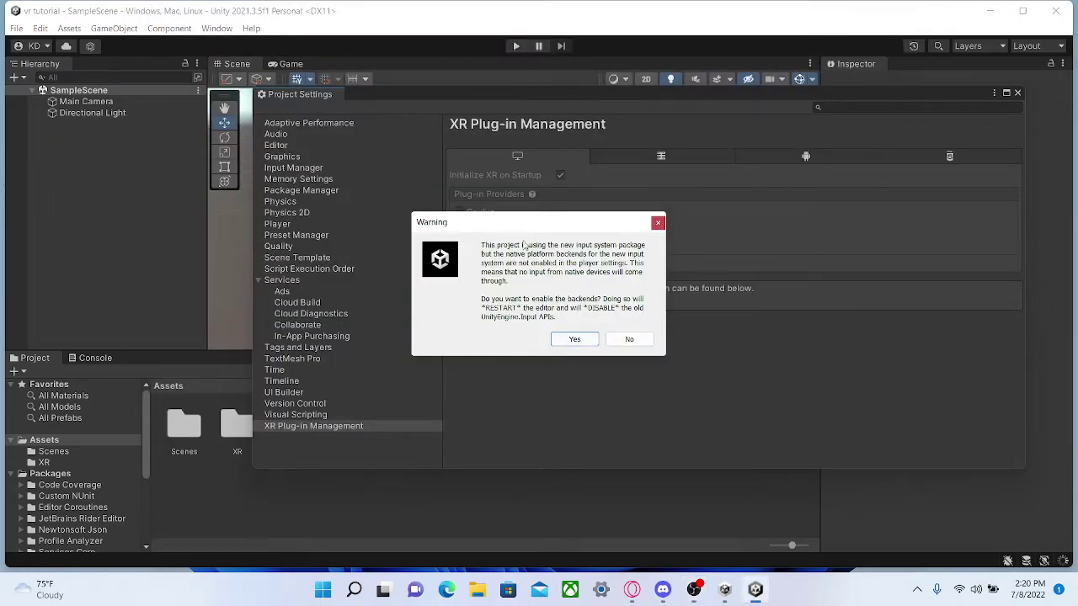
{"action": "left_click", "coordinate": [577, 340]}
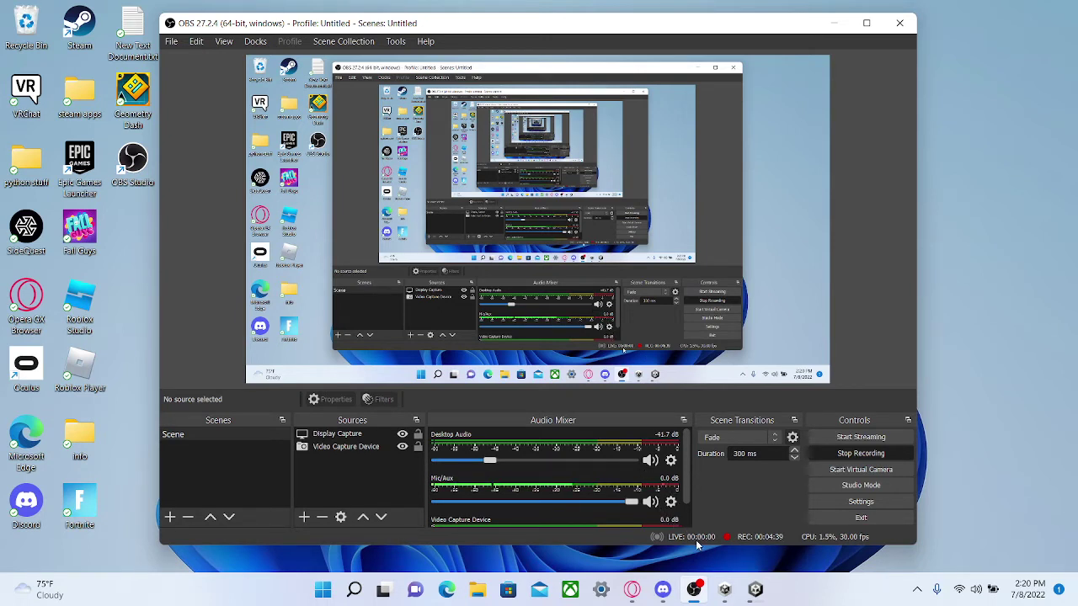
{"action": "left_click", "coordinate": [752, 593]}
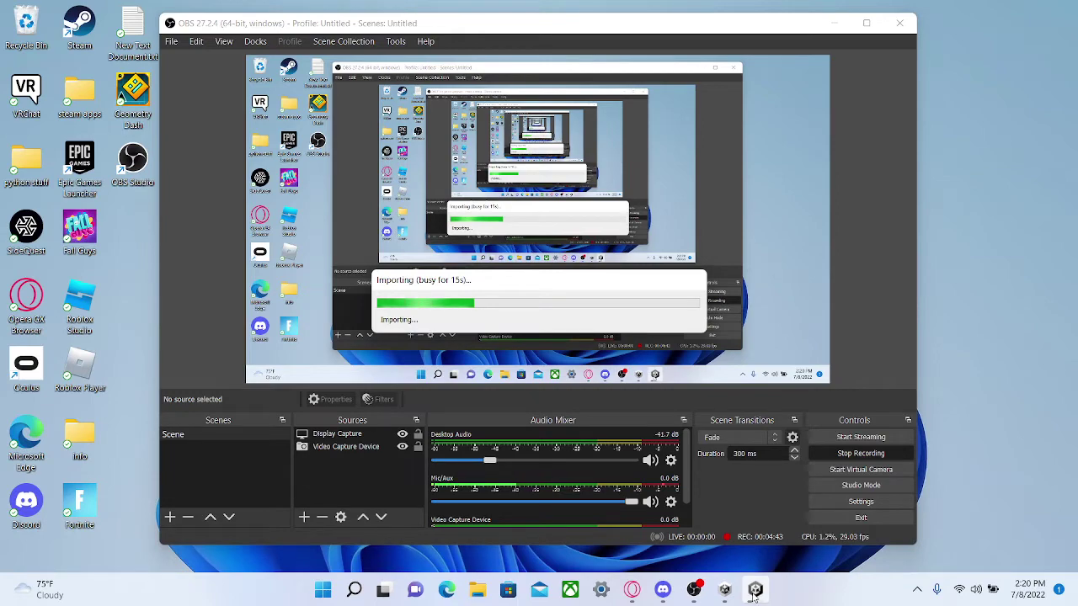
{"action": "left_click_drag", "start_coordinate": [469, 271], "coordinate": [453, 130]}
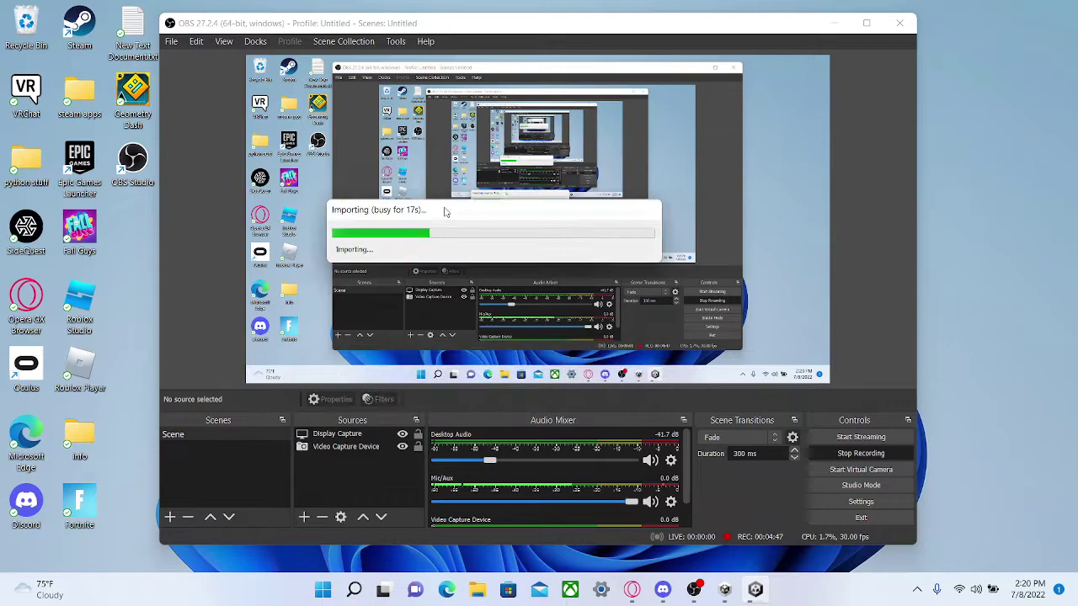
{"action": "mouse_move", "coordinate": [453, 131]}
{"action": "left_mouse_down"}
{"action": "mouse_move", "coordinate": [476, 163]}
{"action": "mouse_move", "coordinate": [505, 277]}
{"action": "left_mouse_up"}
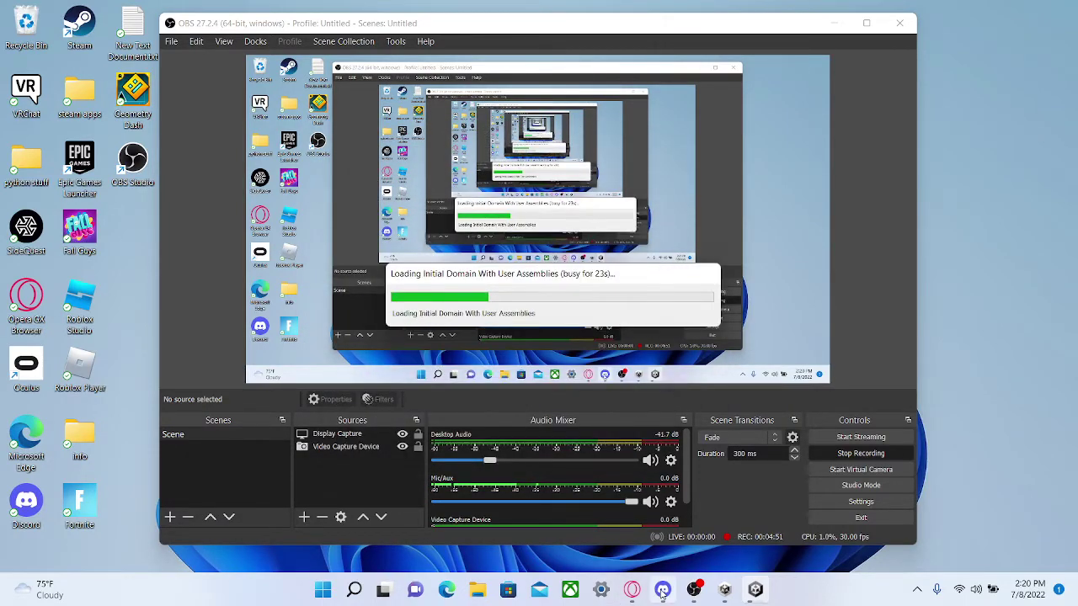
{"action": "left_click", "coordinate": [662, 590]}
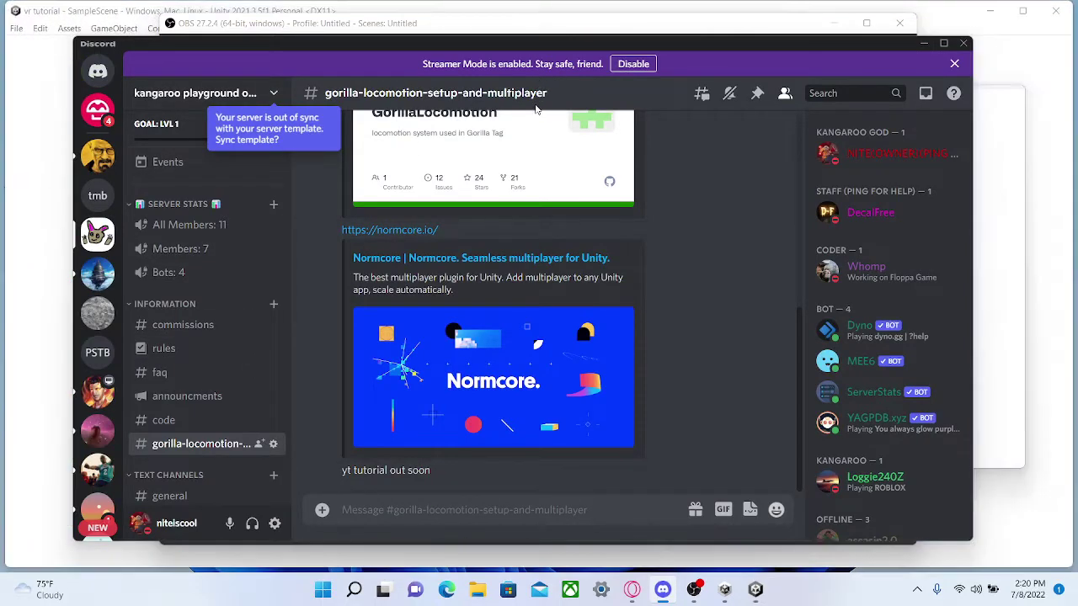
Tick Oculus on the Android tab of XR Plug-in Management and wait for scripts to reload.
{"action": "left_click", "coordinate": [1025, 154]}
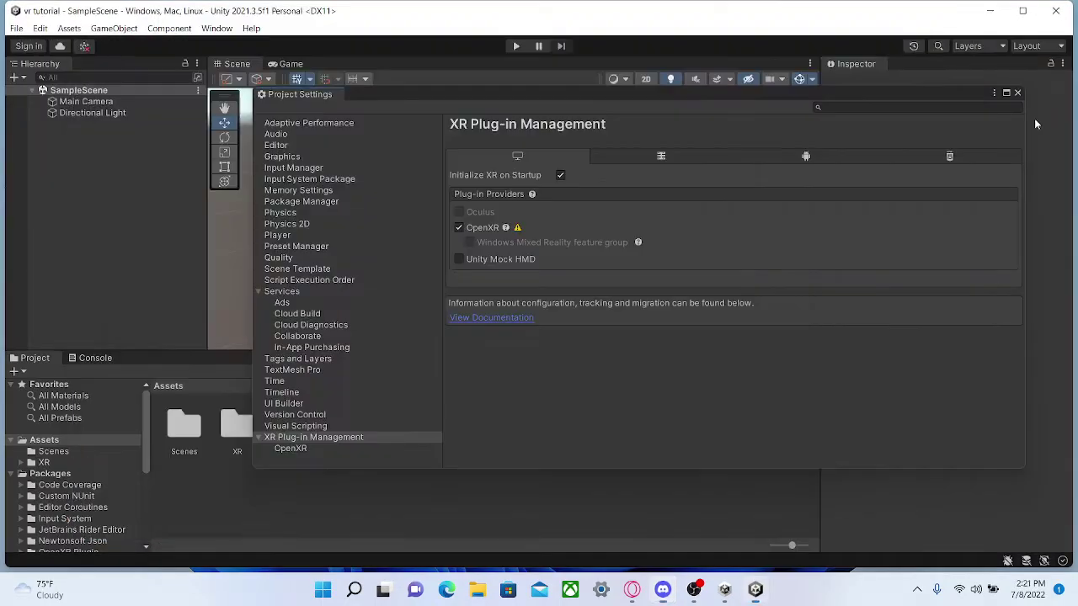
{"action": "mouse_move", "coordinate": [517, 228]}
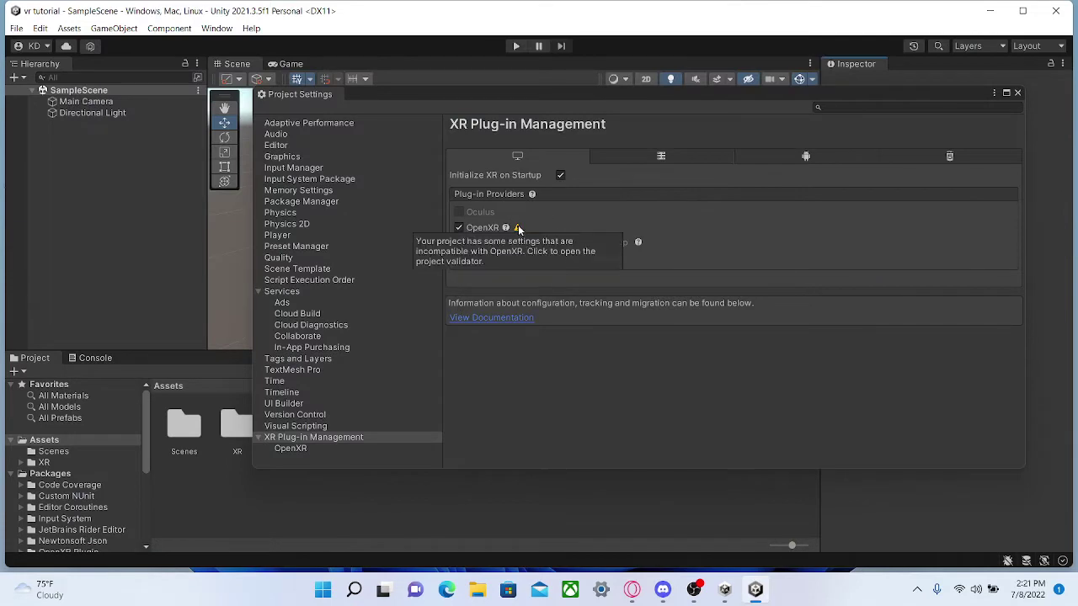
{"action": "left_click", "coordinate": [785, 157]}
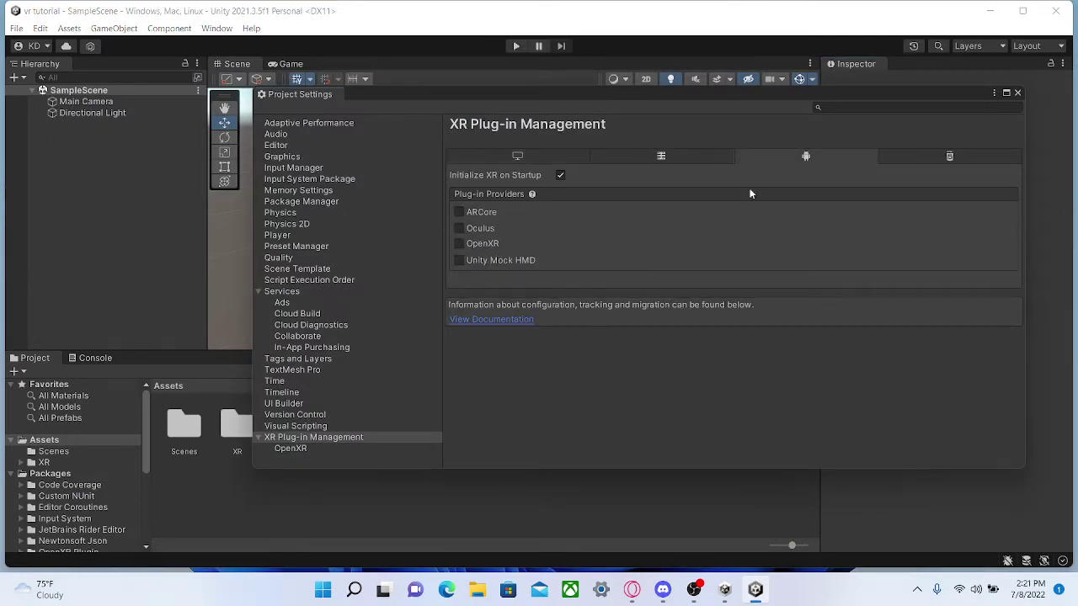
{"action": "left_click", "coordinate": [459, 229]}
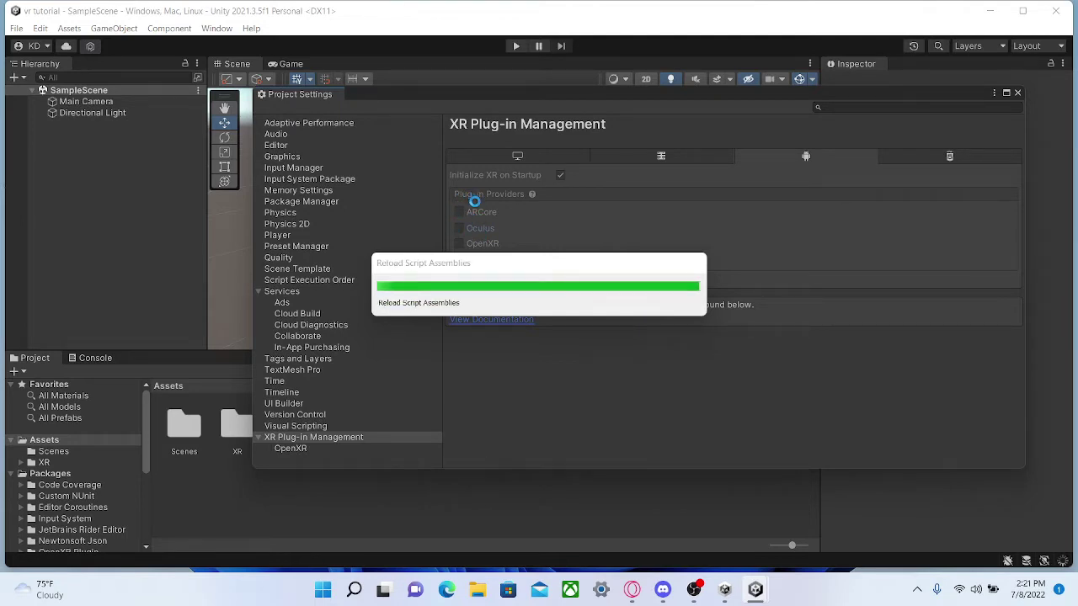
{"action": "mouse_move", "coordinate": [558, 264]}
{"action": "left_mouse_down"}
{"action": "mouse_move", "coordinate": [731, 195]}
{"action": "mouse_move", "coordinate": [604, 154]}
{"action": "mouse_move", "coordinate": [856, 264]}
{"action": "left_mouse_up"}
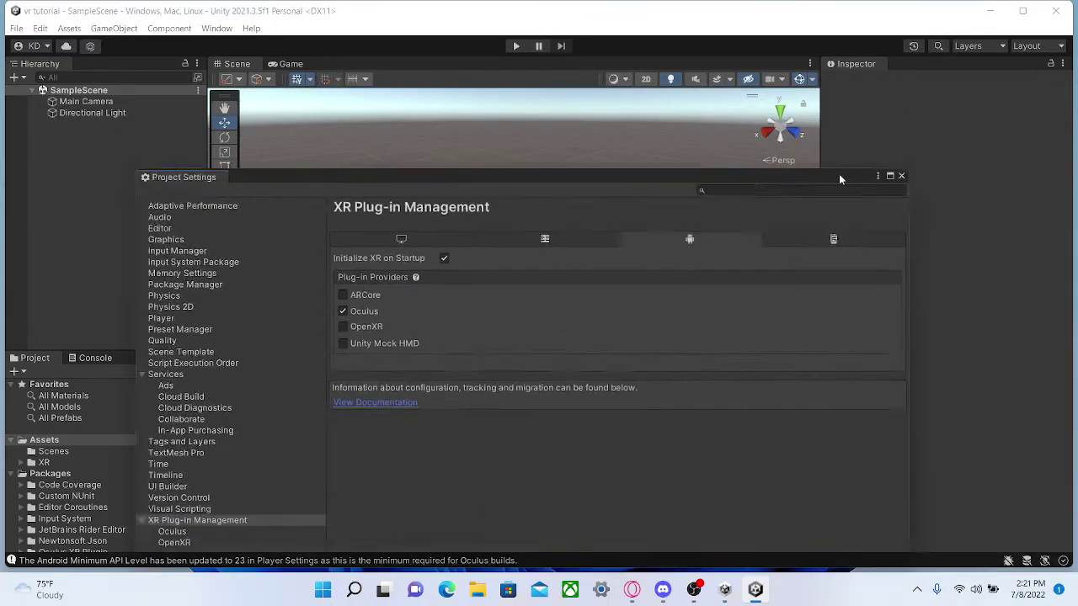
Add Valve Index and Oculus Touch controller profiles to the desktop OpenXR interaction profiles.
{"action": "left_click_drag", "start_coordinate": [976, 95], "coordinate": [795, 145]}
{"action": "left_click", "coordinate": [355, 210]}
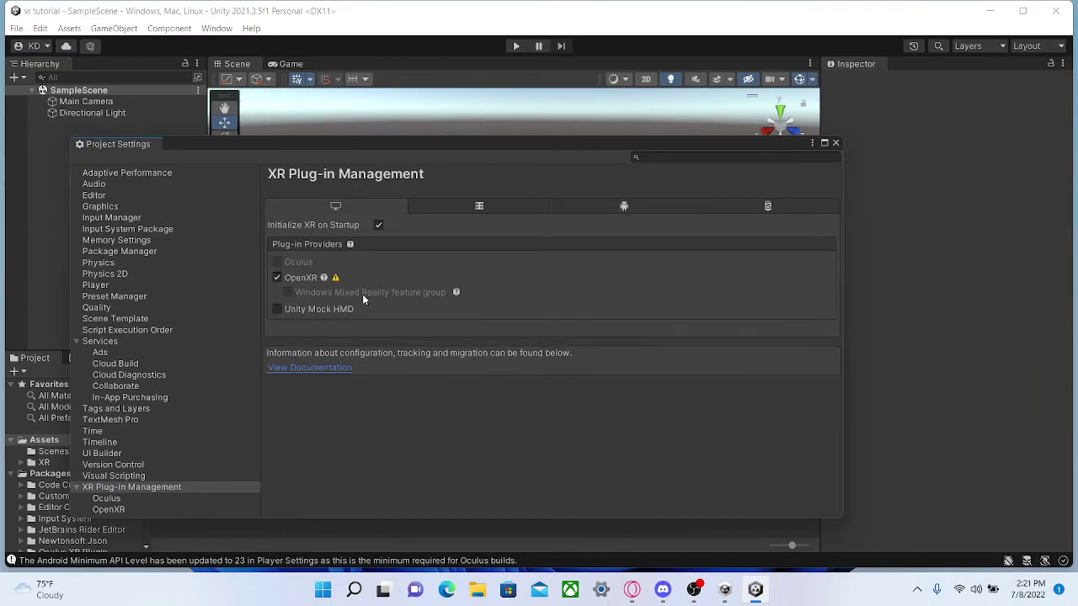
{"action": "left_click", "coordinate": [335, 279]}
{"action": "left_click", "coordinate": [644, 223]}
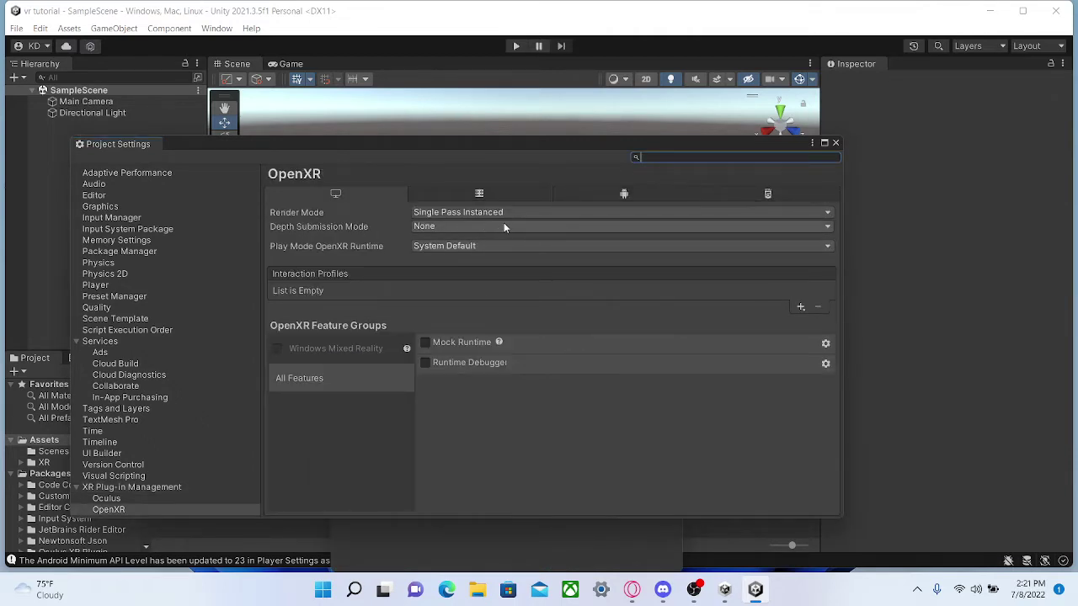
{"action": "left_click", "coordinate": [801, 308]}
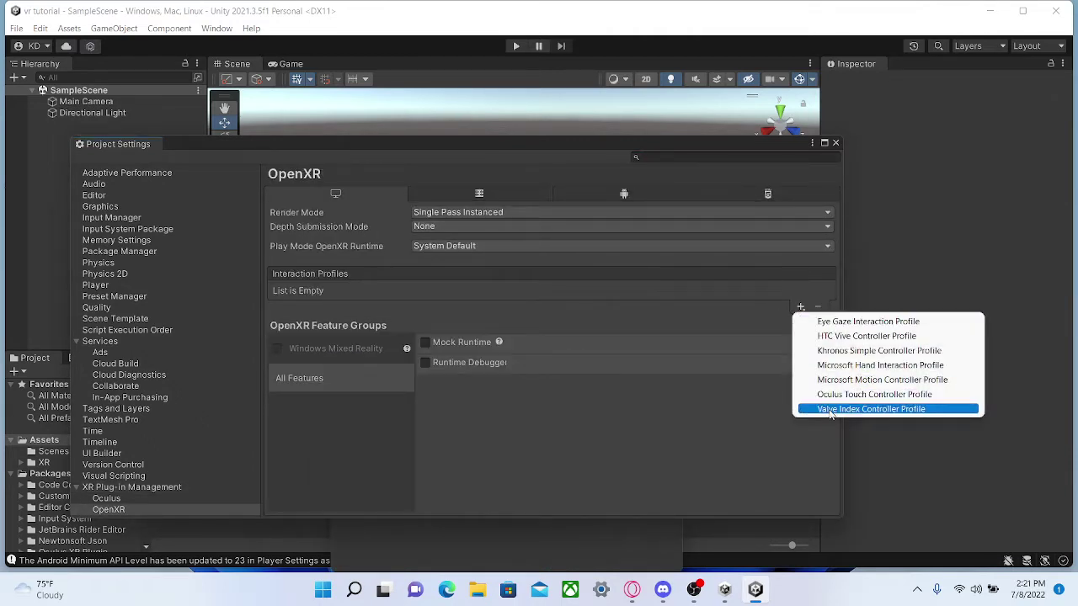
{"action": "left_click", "coordinate": [876, 409]}
{"action": "left_click", "coordinate": [800, 308]}
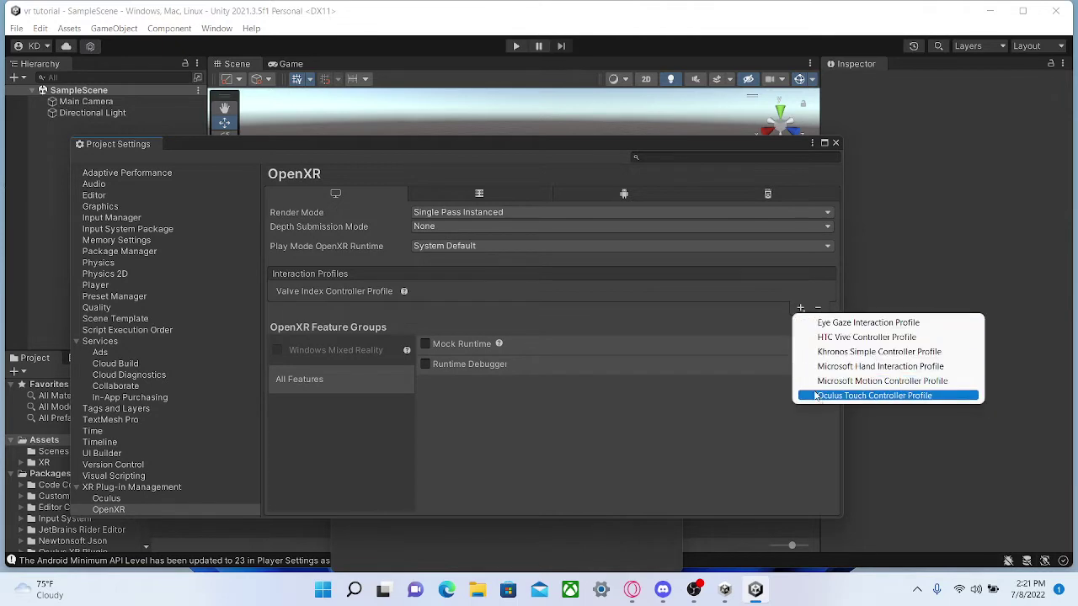
{"action": "left_click", "coordinate": [876, 395]}
Check the Android OpenXR settings, return to desktop, and open the Oculus plug-in settings.
{"action": "left_click", "coordinate": [592, 194]}
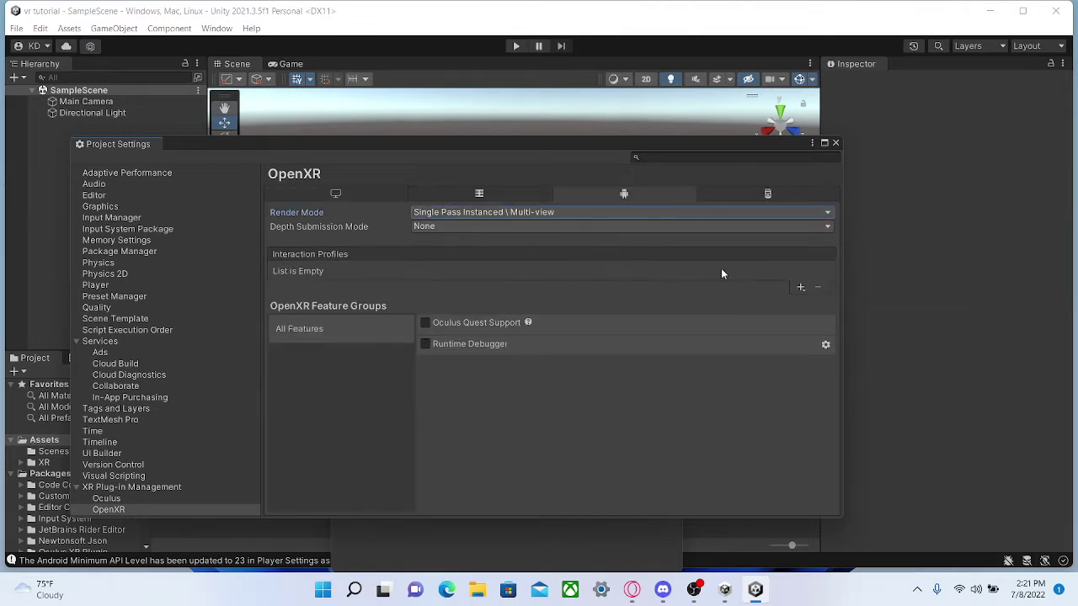
{"action": "left_click", "coordinate": [361, 195]}
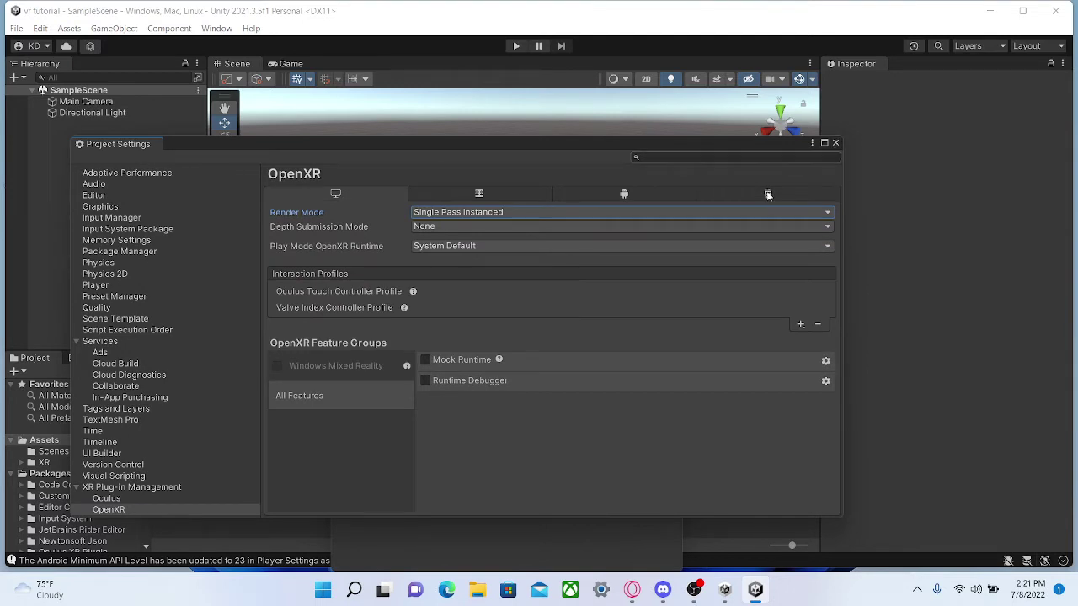
{"action": "left_click", "coordinate": [99, 499]}
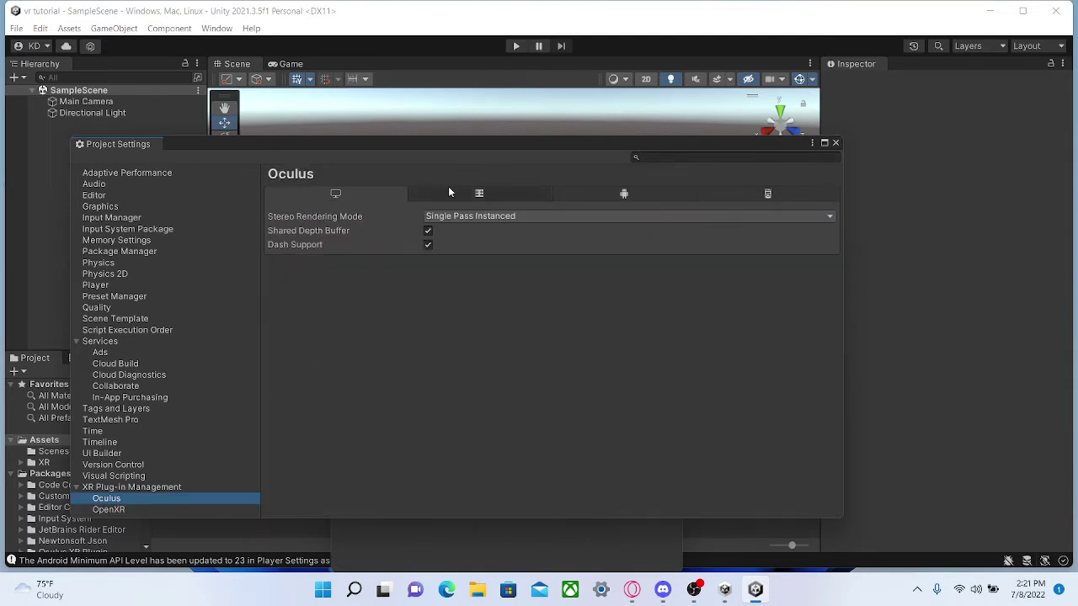
Set Oculus Android stereo rendering to Multi Pass and enable Low Overhead Mode (GLES).
{"action": "left_click", "coordinate": [643, 199]}
{"action": "left_click", "coordinate": [445, 217]}
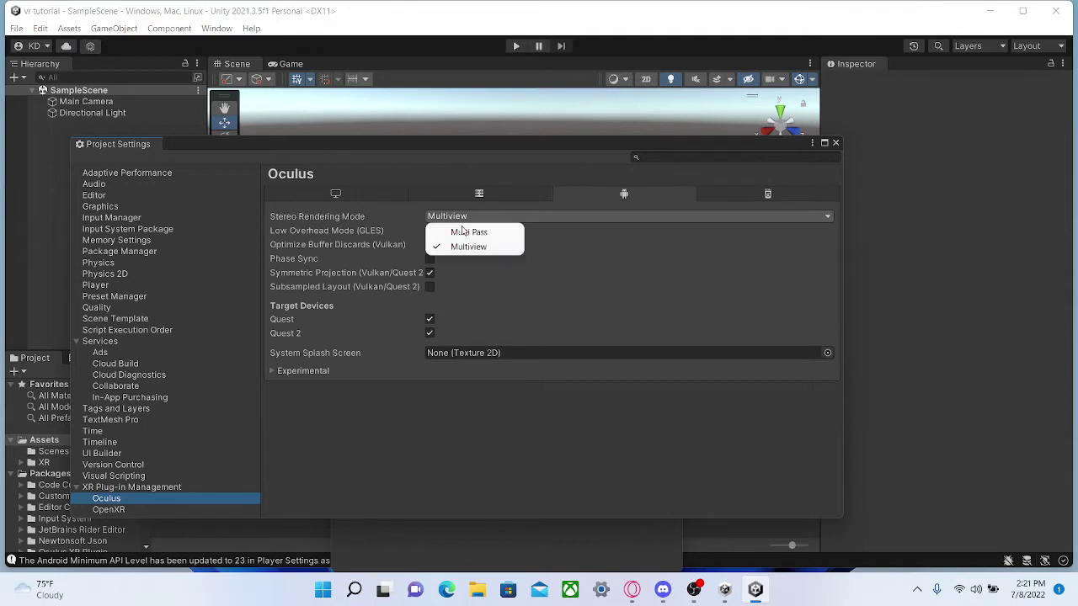
{"action": "left_click", "coordinate": [451, 231]}
{"action": "left_click", "coordinate": [430, 231]}
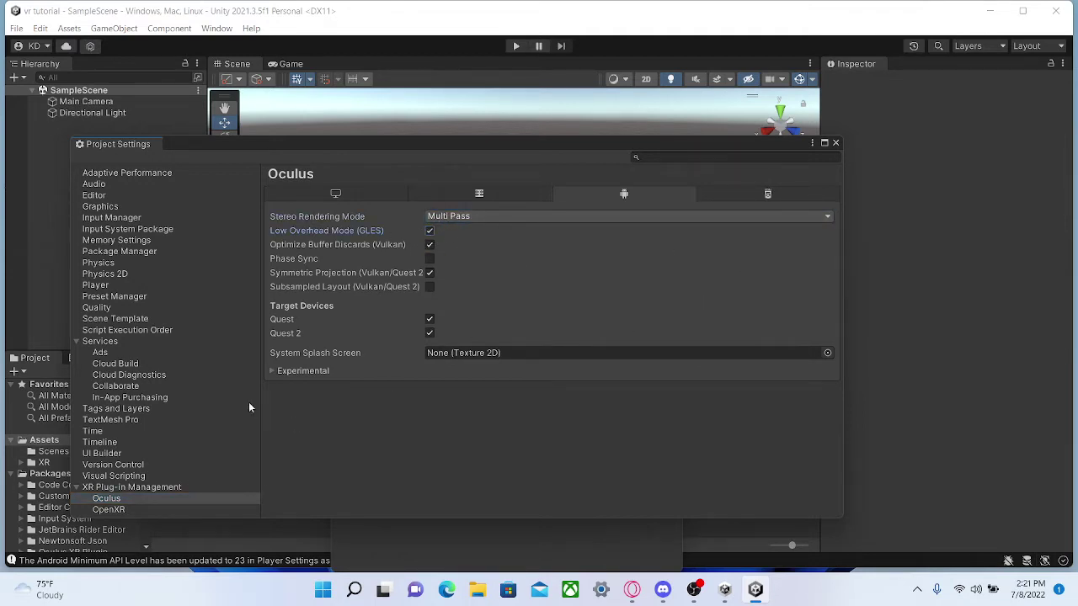
Browse system splash screen textures without picking one, then close Project Settings.
{"action": "left_click", "coordinate": [828, 353]}
{"action": "scroll", "coordinate": [867, 379], "scroll_direction": "down", "scroll_amount": 2}
{"action": "scroll", "coordinate": [935, 426], "scroll_direction": "down", "scroll_amount": 3}
{"action": "scroll", "coordinate": [936, 426], "scroll_direction": "down", "scroll_amount": 2}
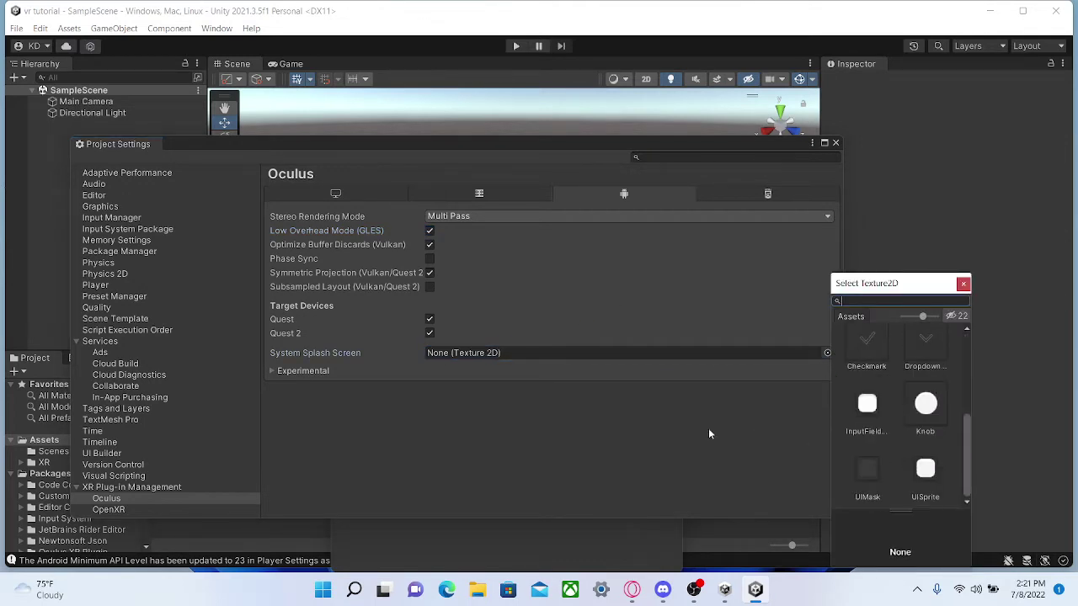
{"action": "left_click", "coordinate": [792, 428]}
{"action": "left_click", "coordinate": [834, 143]}
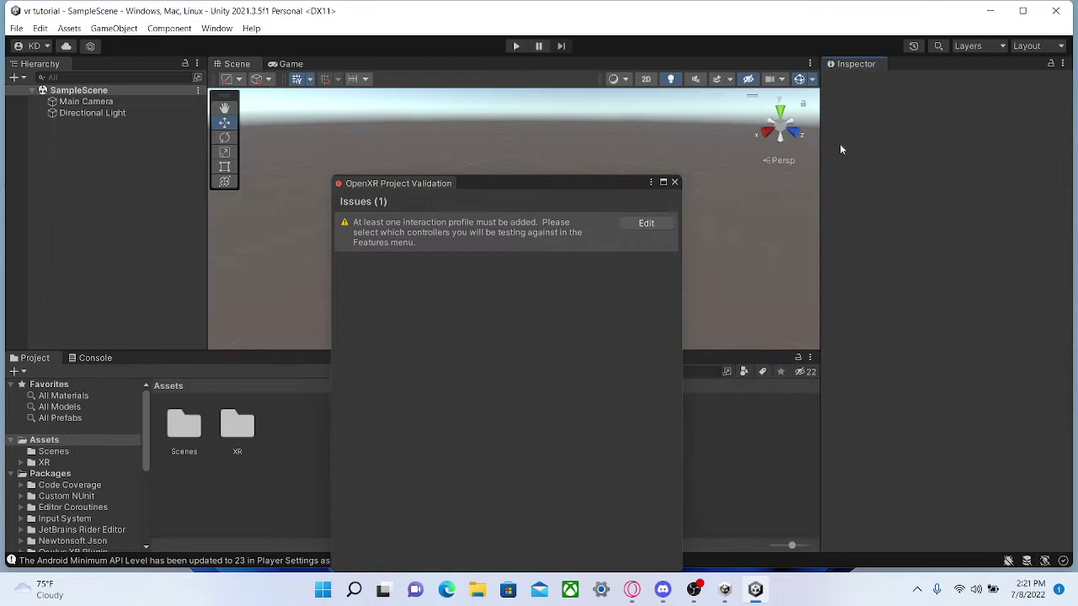
Add the Oculus Touch Controller Profile to Android OpenXR, leaving zero validation issues.
{"action": "left_click", "coordinate": [646, 223]}
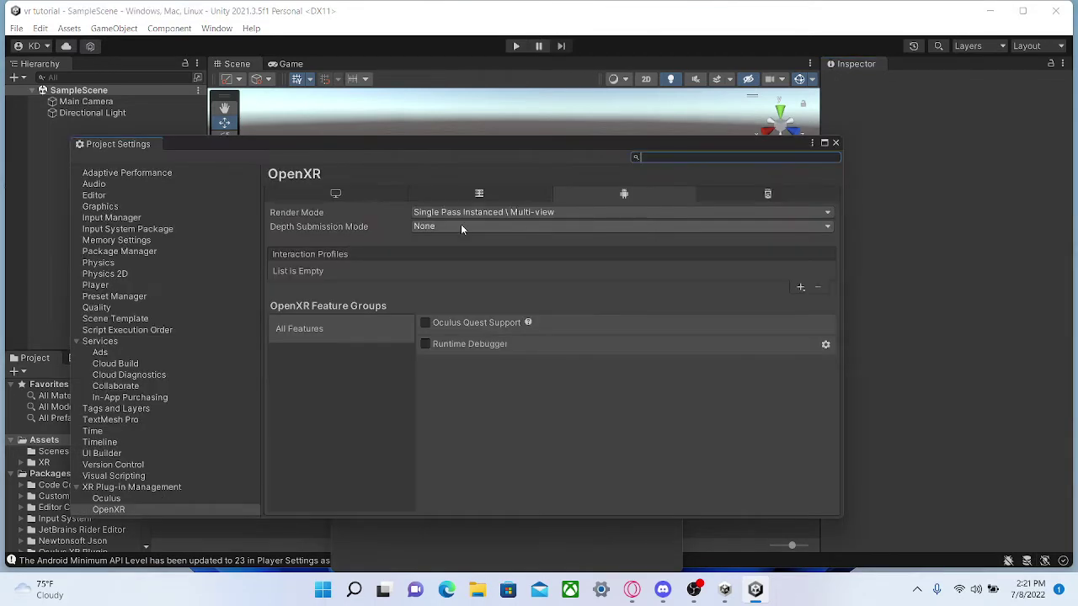
{"action": "left_click", "coordinate": [801, 288]}
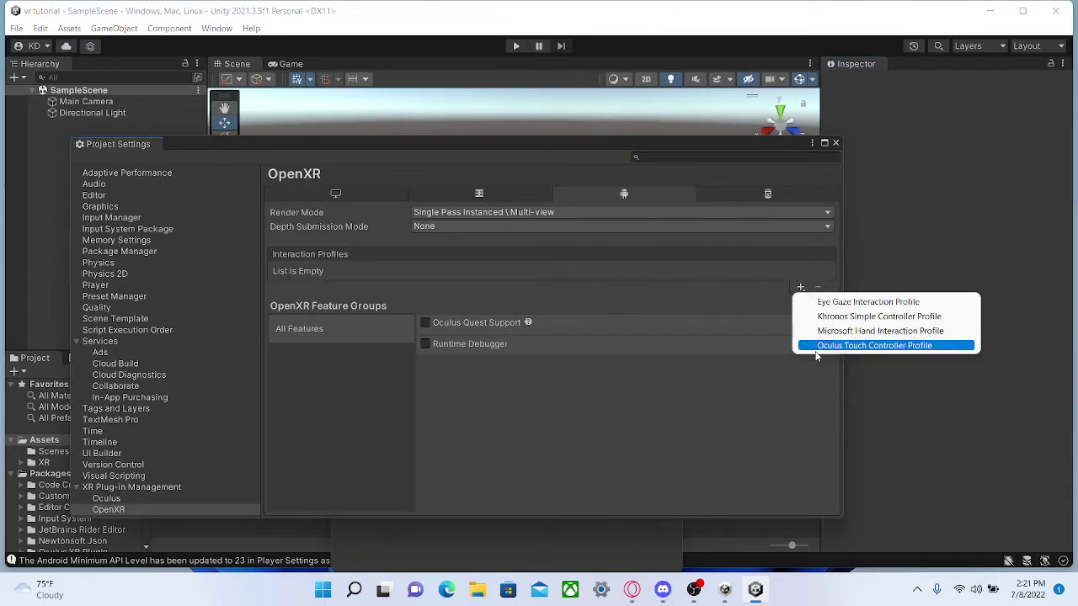
{"action": "left_click", "coordinate": [842, 345]}
{"action": "left_click", "coordinate": [835, 143]}
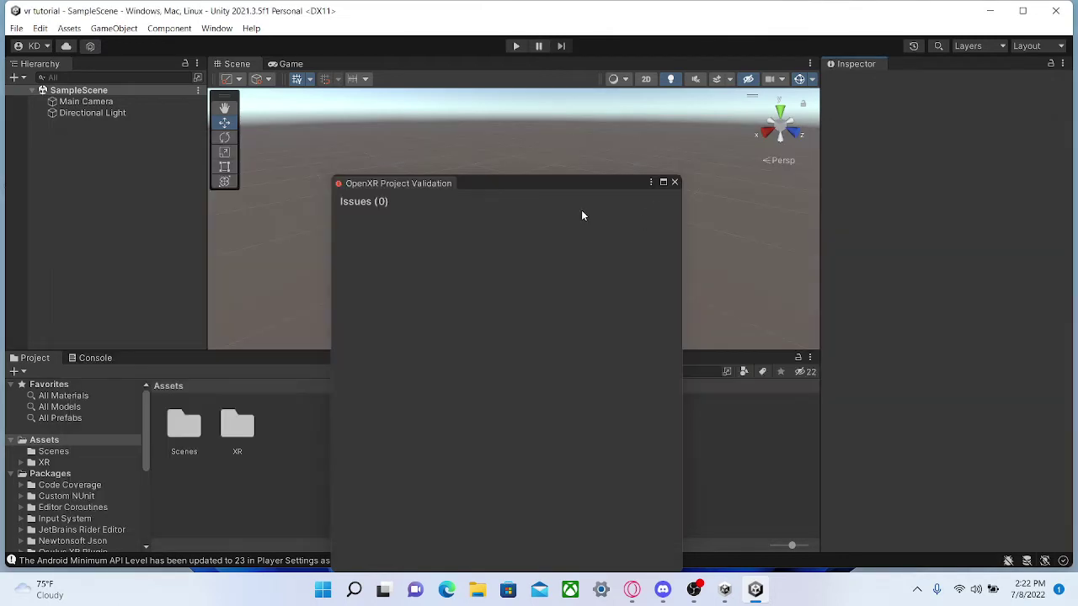
{"action": "left_click", "coordinate": [673, 183]}
{"action": "left_click", "coordinate": [40, 28]}
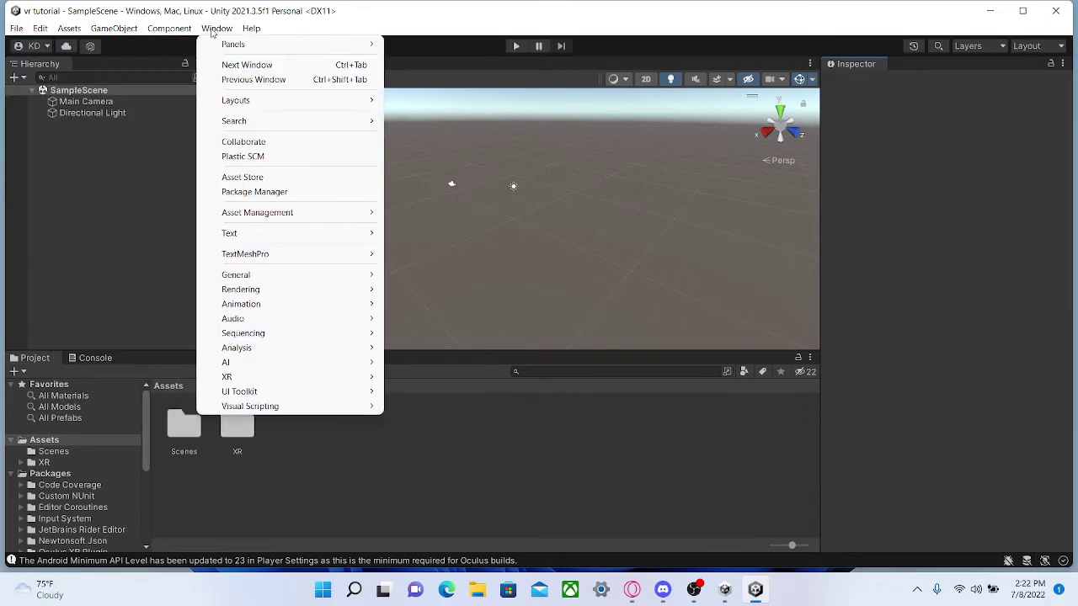
Open the Package Manager and browse the Unity Registry packages.
{"action": "left_click", "coordinate": [261, 192]}
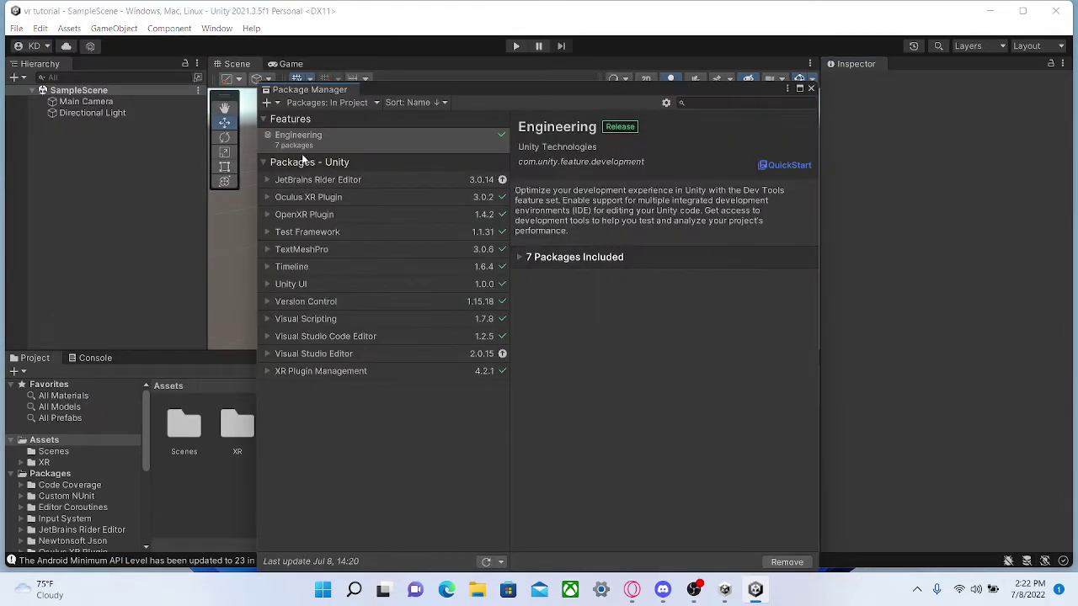
{"action": "left_click", "coordinate": [328, 102]}
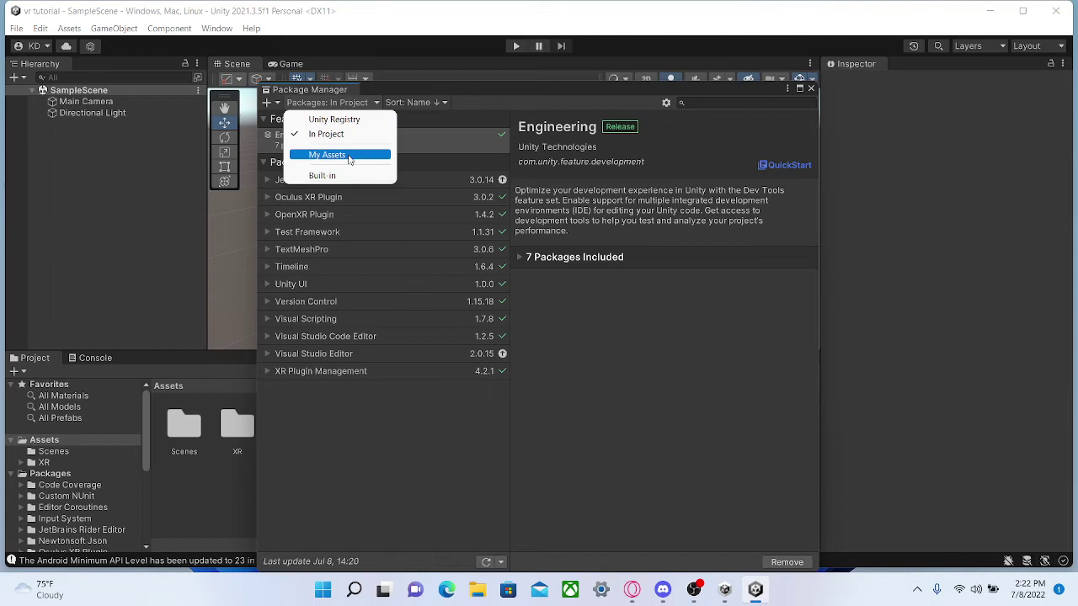
{"action": "left_click", "coordinate": [354, 121]}
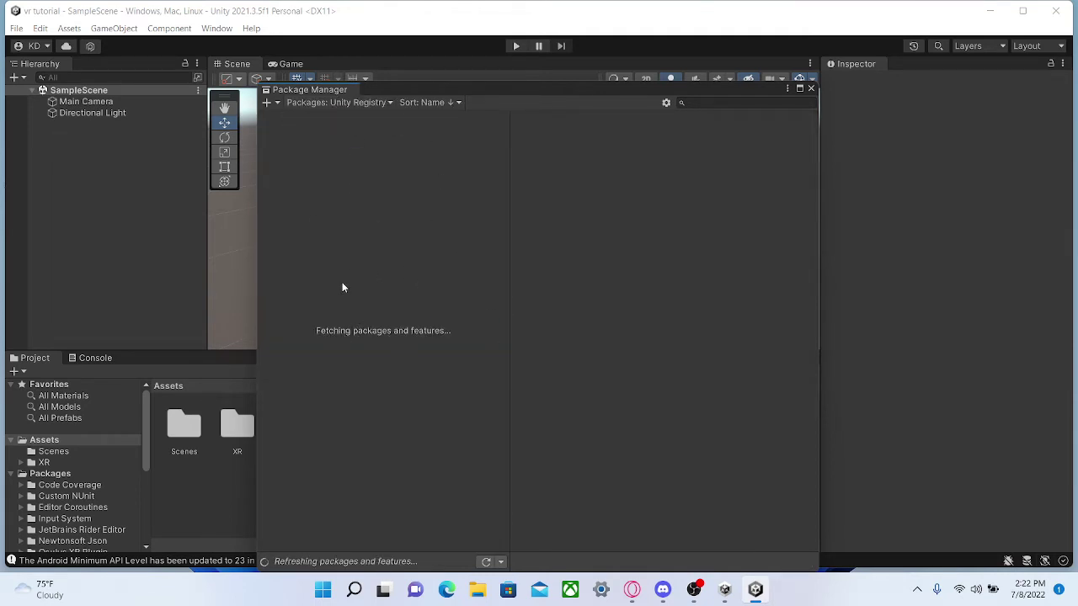
{"action": "scroll", "coordinate": [343, 288], "scroll_direction": "down", "scroll_amount": 5}
{"action": "scroll", "coordinate": [347, 285], "scroll_direction": "down", "scroll_amount": 10}
{"action": "scroll", "coordinate": [342, 314], "scroll_direction": "down", "scroll_amount": 3}
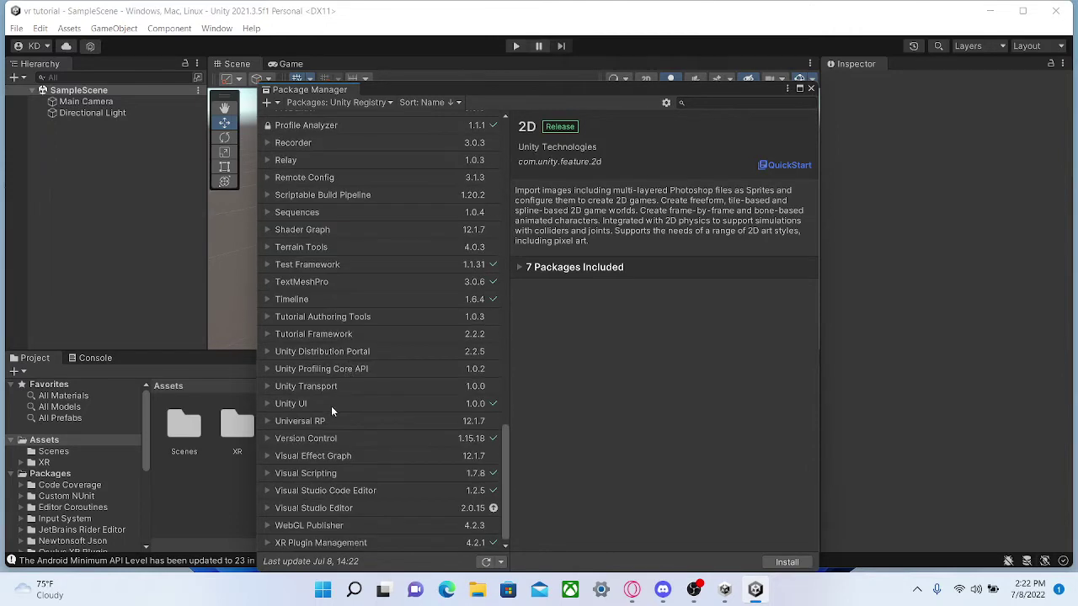
Install com.unity.xr.interaction.toolkit from a git URL and return to Unity after importing.
{"action": "left_click", "coordinate": [278, 107]}
{"action": "left_click", "coordinate": [322, 144]}
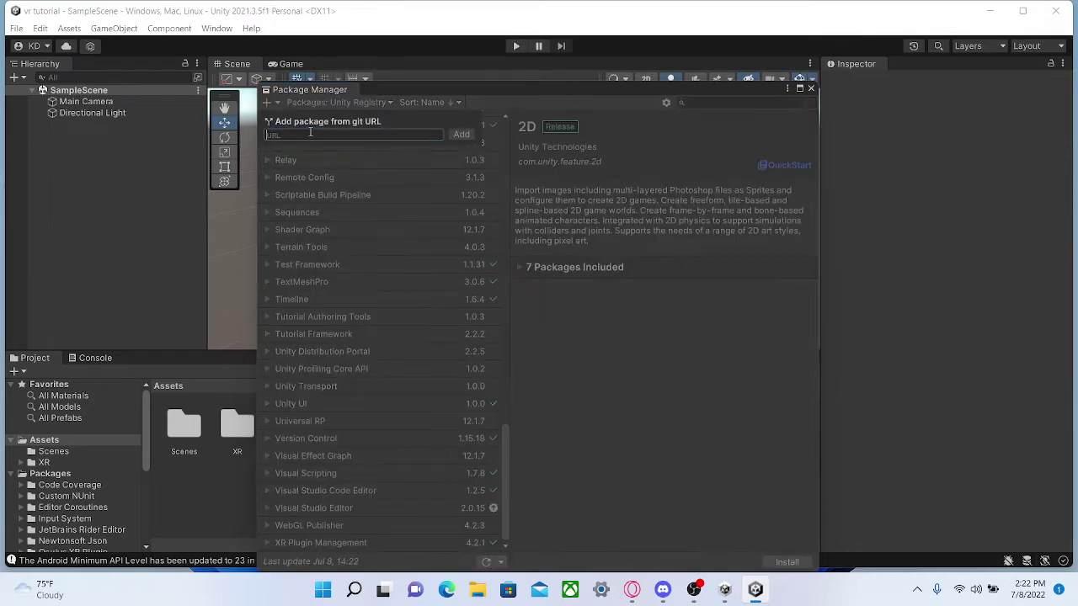
{"action": "type", "text": "com.unity.xr.interaction.toolkit"}
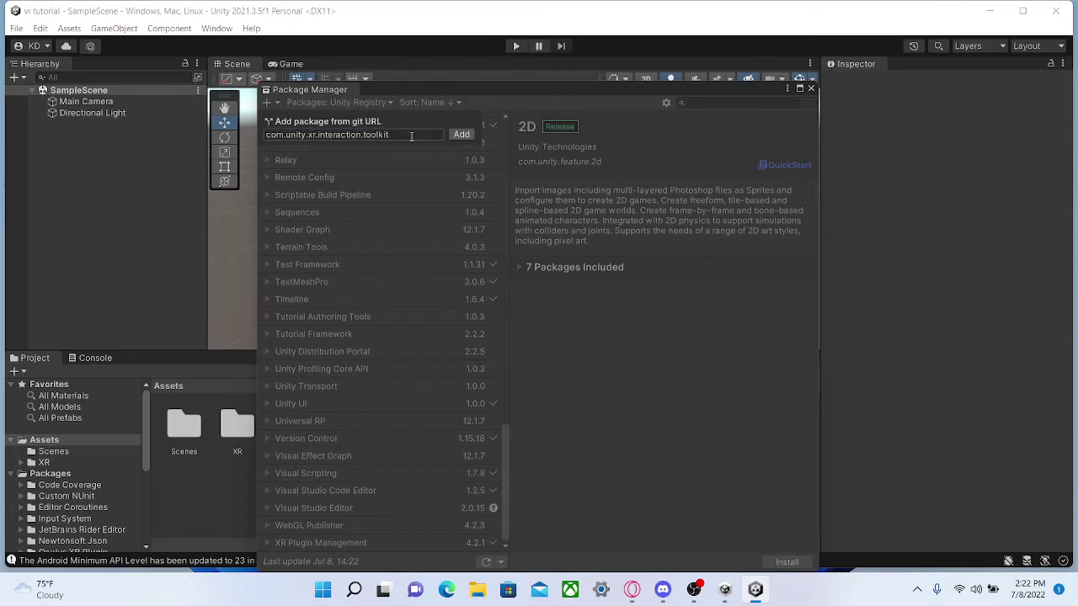
{"action": "left_click", "coordinate": [460, 133]}
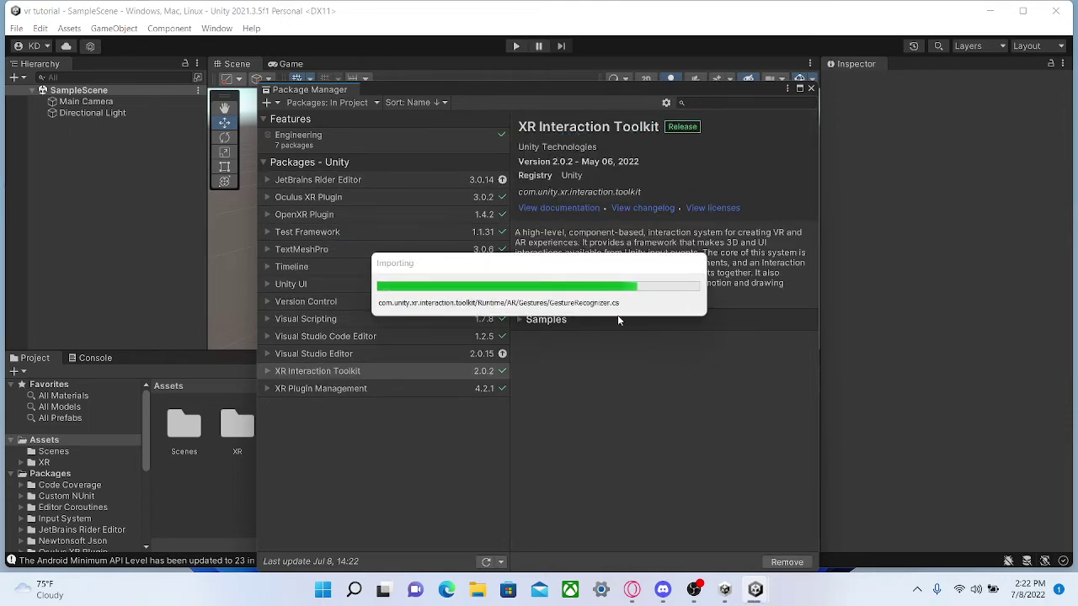
{"action": "mouse_move", "coordinate": [651, 171]}
{"action": "left_mouse_down"}
{"action": "mouse_move", "coordinate": [773, 275]}
{"action": "mouse_move", "coordinate": [776, 143]}
{"action": "mouse_move", "coordinate": [752, 101]}
{"action": "mouse_move", "coordinate": [609, 169]}
{"action": "mouse_move", "coordinate": [621, 137]}
{"action": "mouse_move", "coordinate": [564, 195]}
{"action": "mouse_move", "coordinate": [969, 307]}
{"action": "left_mouse_up"}
{"action": "left_click", "coordinate": [663, 590]}
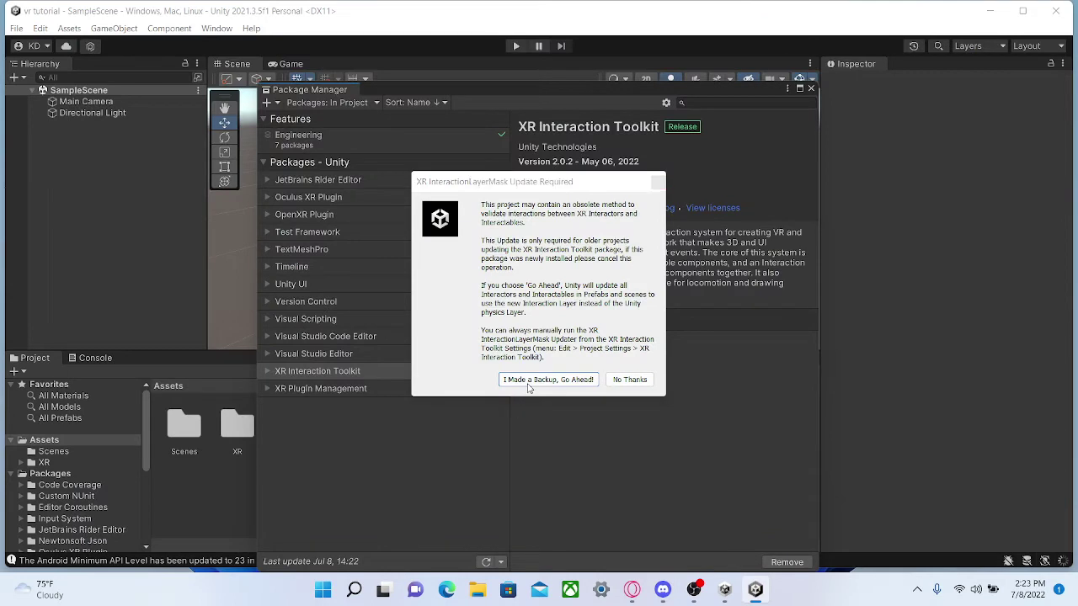
{"action": "left_click", "coordinate": [529, 382]}
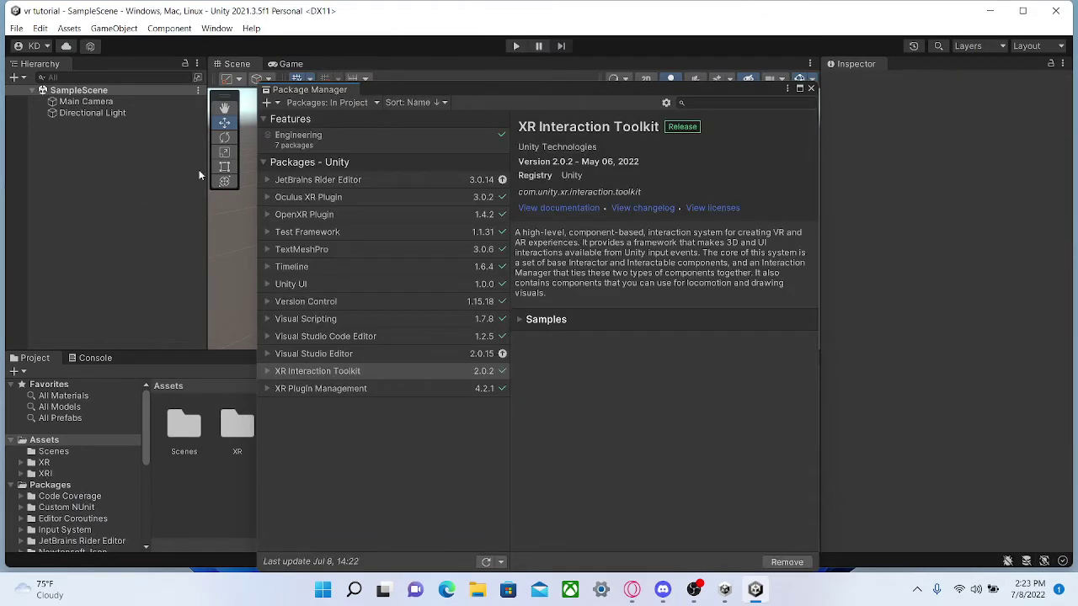
Import the toolkit's XR Device Simulator sample and close the Package Manager.
{"action": "left_click", "coordinate": [553, 327]}
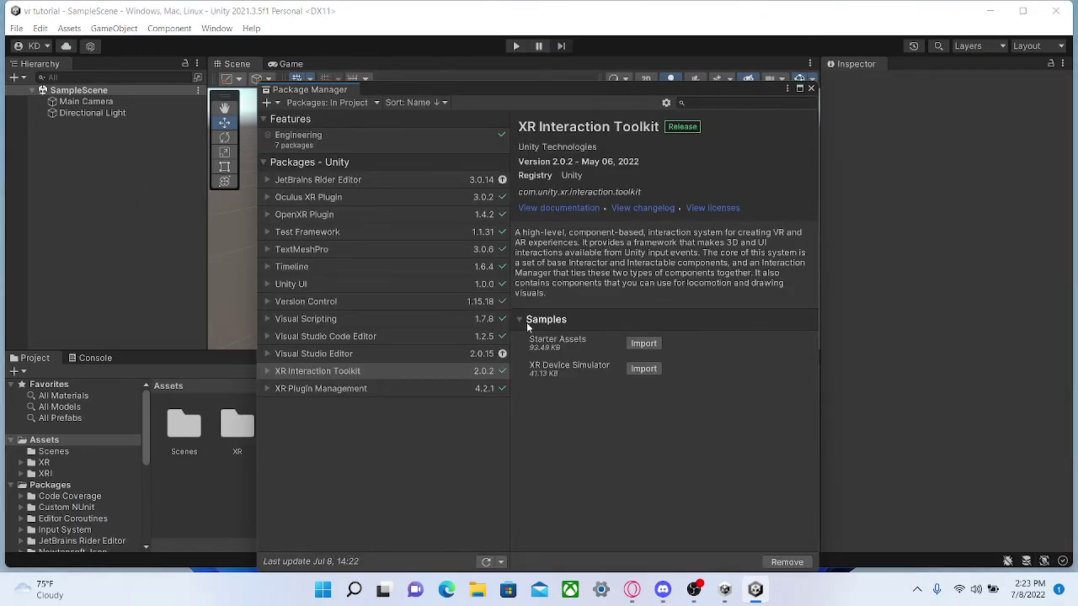
{"action": "left_click", "coordinate": [657, 368]}
{"action": "left_click", "coordinate": [811, 89]}
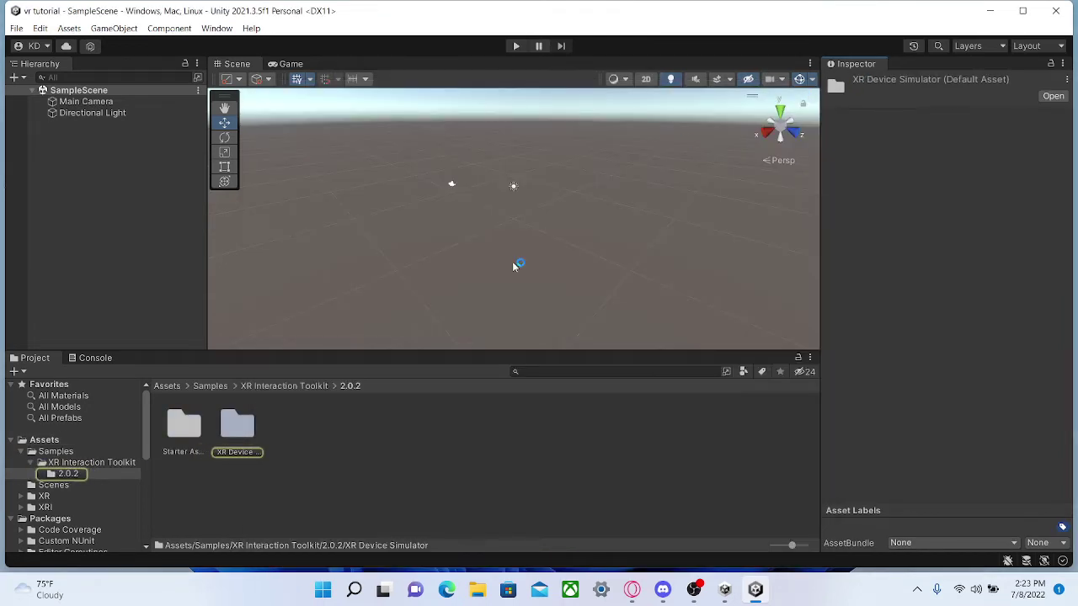
Open the Starter Assets folder and try selecting all its presets together.
{"action": "double_click", "coordinate": [189, 431]}
{"action": "left_click", "coordinate": [181, 425]}
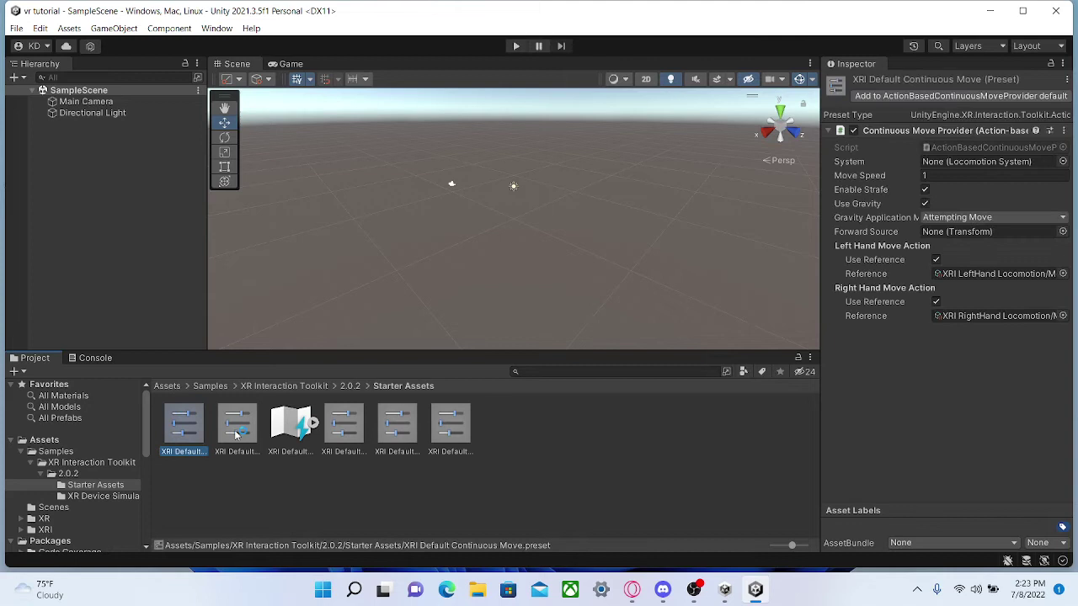
{"action": "left_click", "coordinate": [236, 425], "text": "ctrl"}
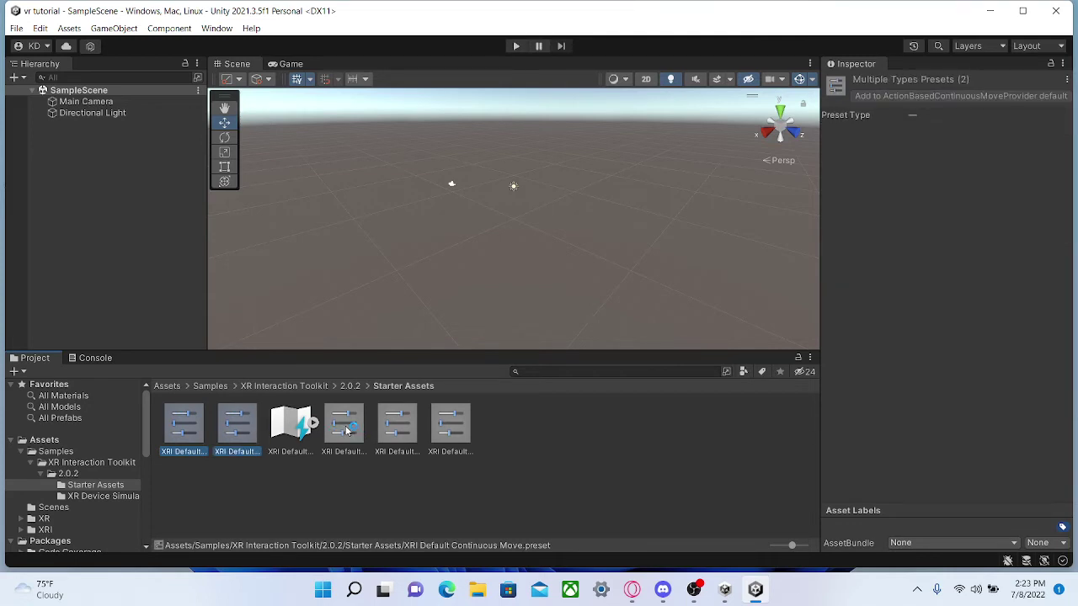
{"action": "left_click", "coordinate": [346, 431], "text": "ctrl"}
{"action": "left_click", "coordinate": [397, 425], "text": "ctrl"}
{"action": "left_click", "coordinate": [451, 428], "text": "ctrl"}
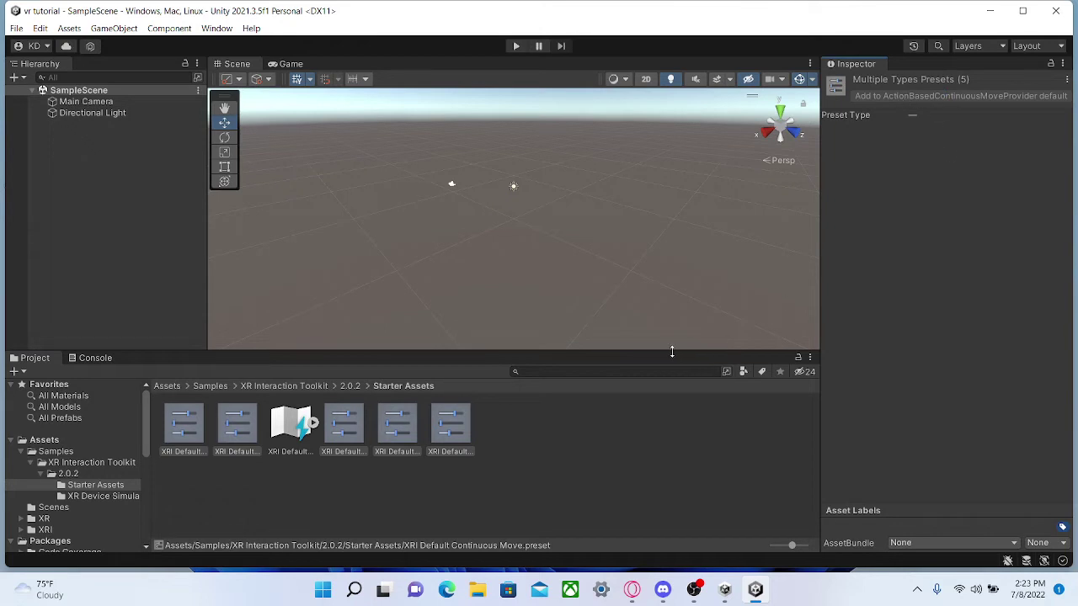
{"action": "left_click", "coordinate": [487, 414]}
Make the Left Controller, Continuous Turn and Continuous Move presets the defaults.
{"action": "left_click", "coordinate": [451, 423]}
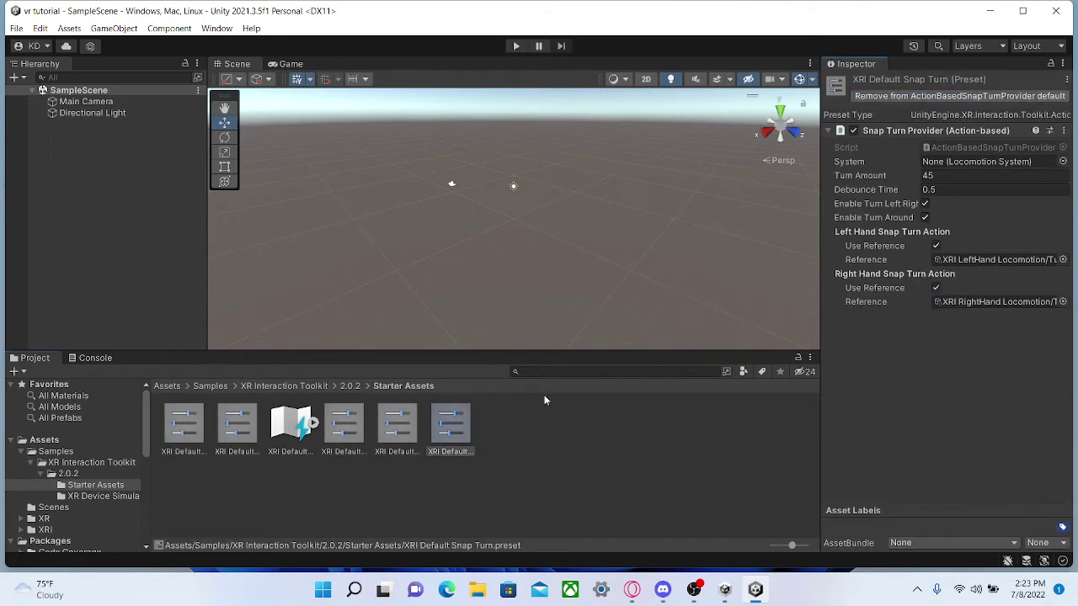
{"action": "left_click", "coordinate": [400, 429]}
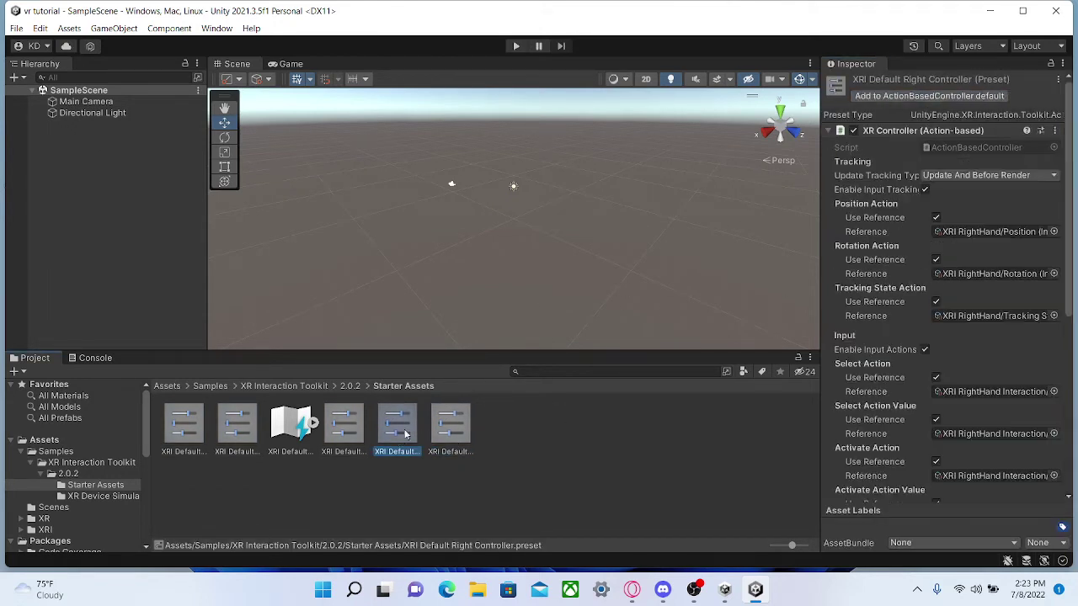
{"action": "left_click", "coordinate": [361, 428]}
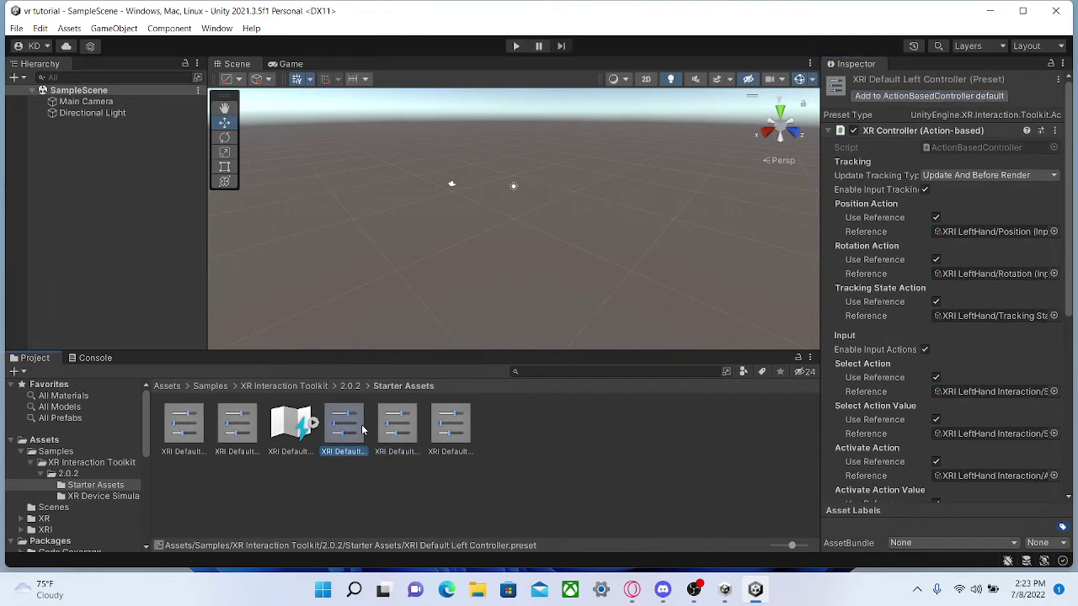
{"action": "left_click", "coordinate": [949, 98]}
{"action": "left_click", "coordinate": [238, 418]}
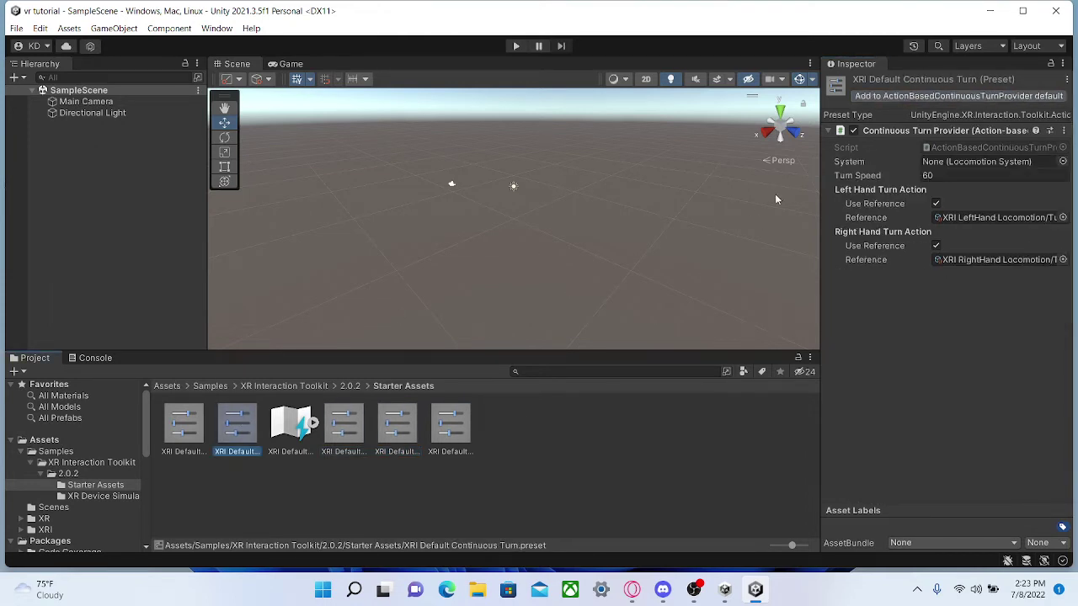
{"action": "left_click", "coordinate": [899, 100]}
{"action": "left_click", "coordinate": [184, 425]}
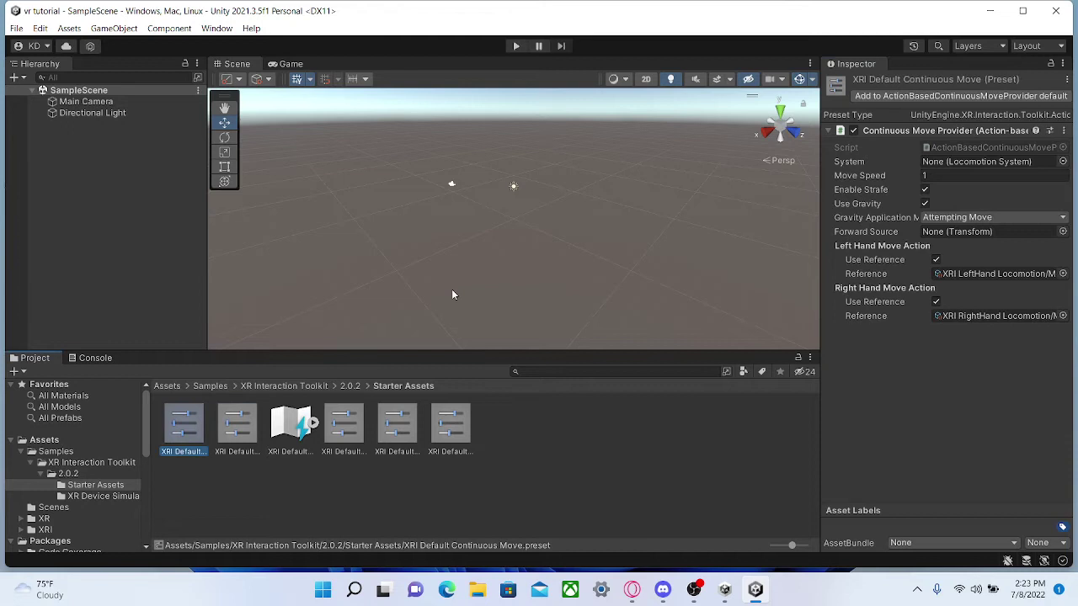
{"action": "left_click", "coordinate": [950, 96]}
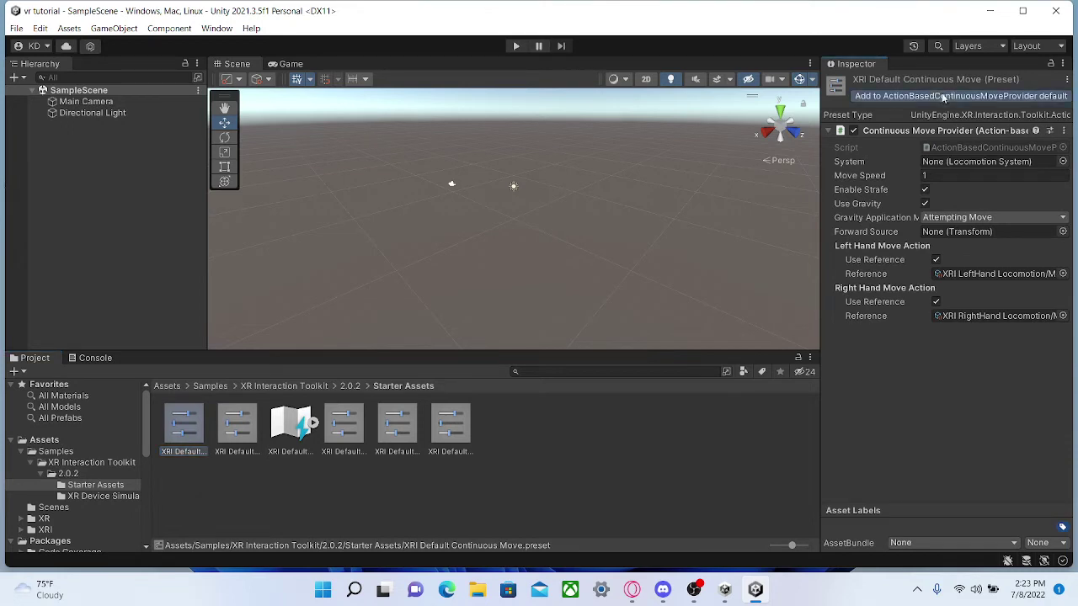
{"action": "left_click", "coordinate": [49, 441]}
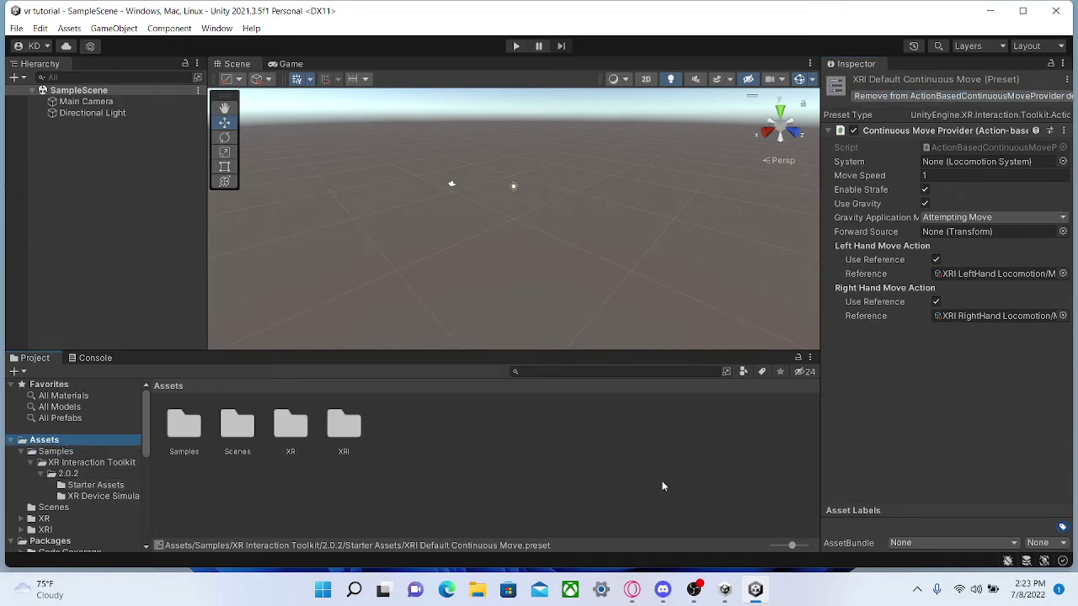
In Opera's GorillaLocomotion GitHub tab, download GorillaLocomotion.unitypackage, then return to Unity.
{"action": "left_click", "coordinate": [631, 590]}
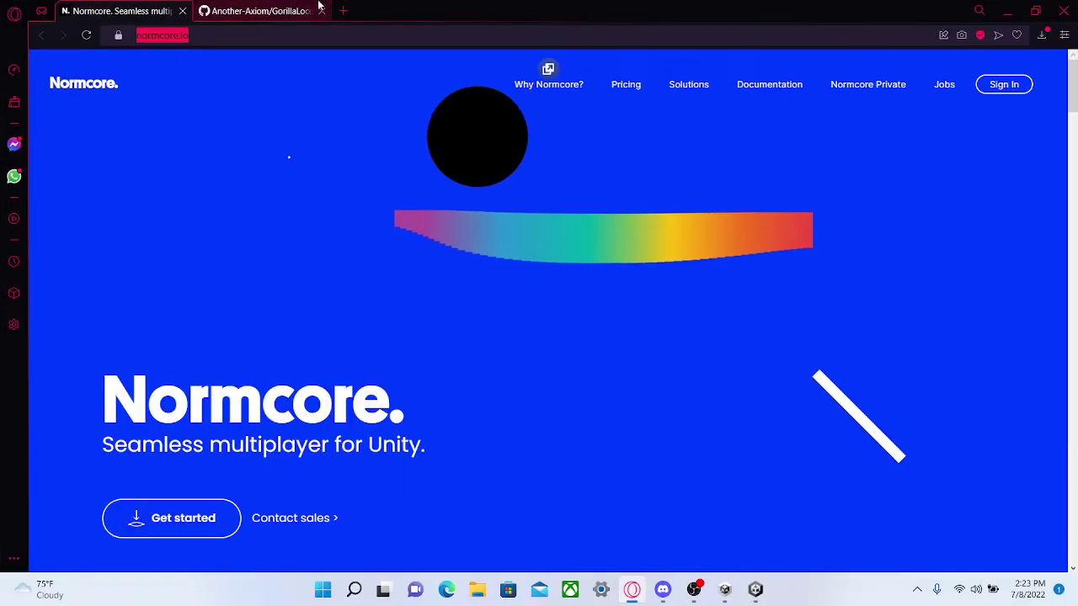
{"action": "left_click", "coordinate": [278, 11]}
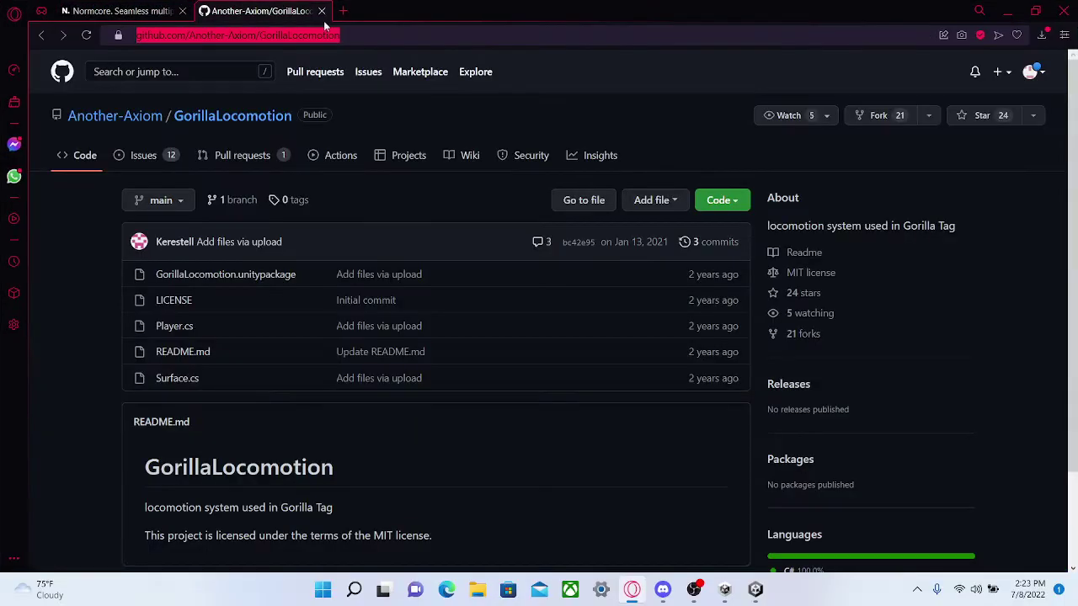
{"action": "left_click", "coordinate": [284, 274]}
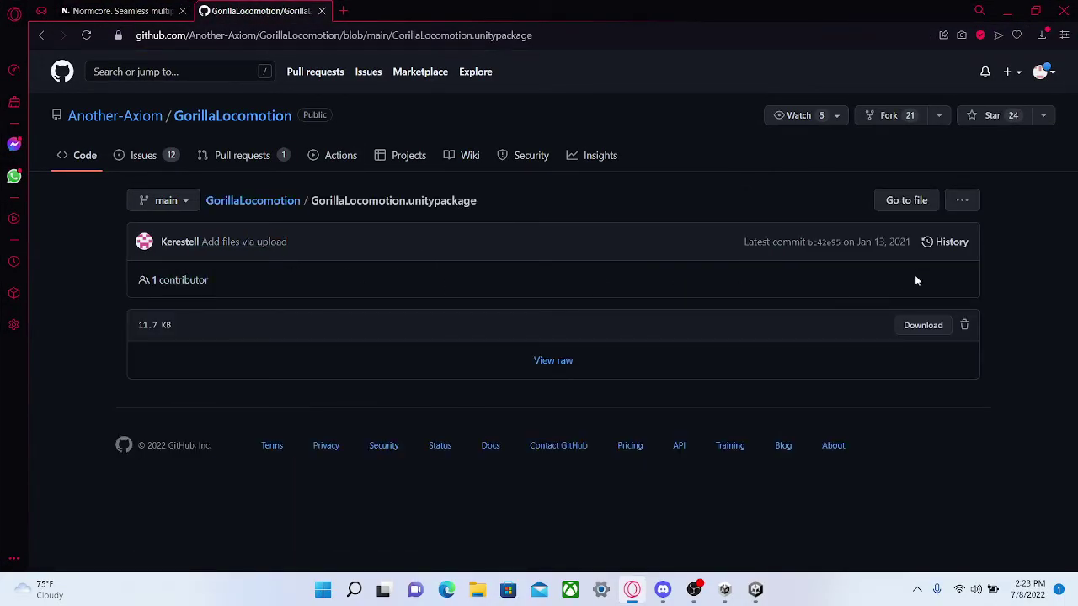
{"action": "left_click", "coordinate": [915, 201]}
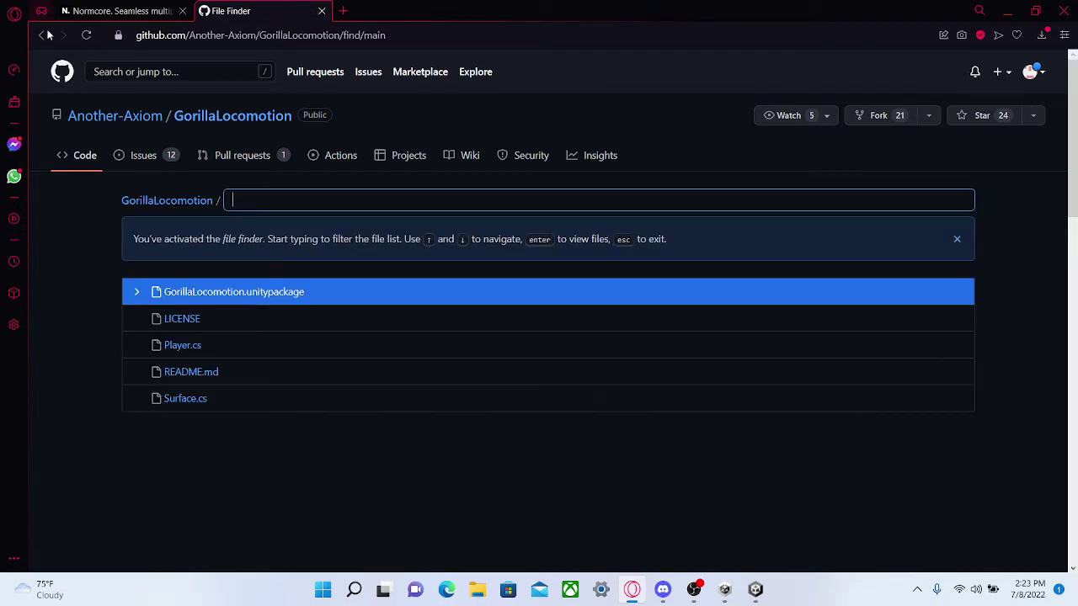
{"action": "left_click", "coordinate": [48, 35]}
{"action": "left_click", "coordinate": [933, 327]}
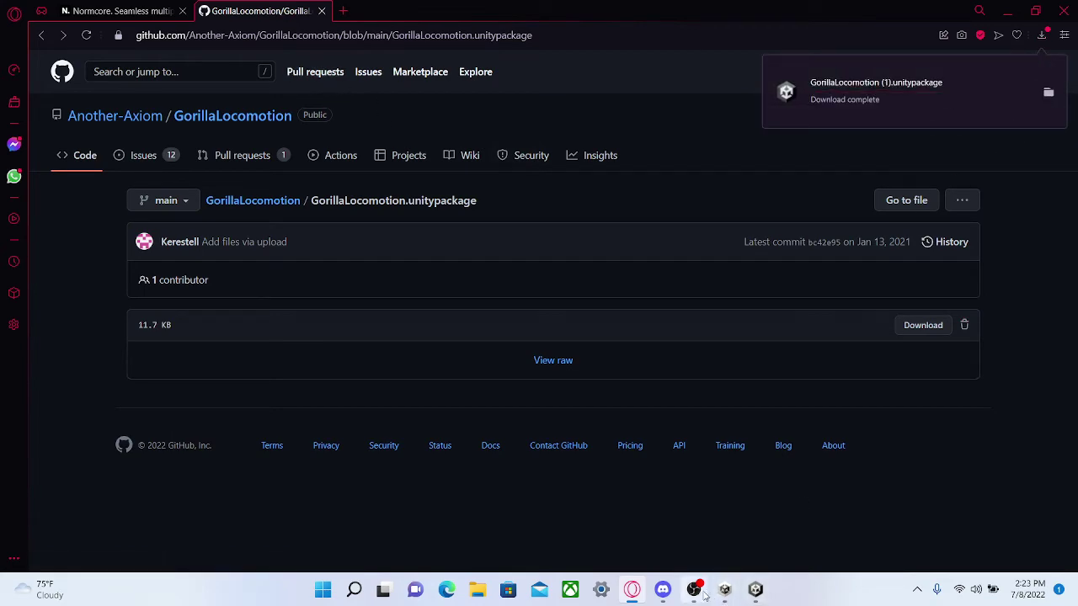
{"action": "left_click", "coordinate": [755, 590]}
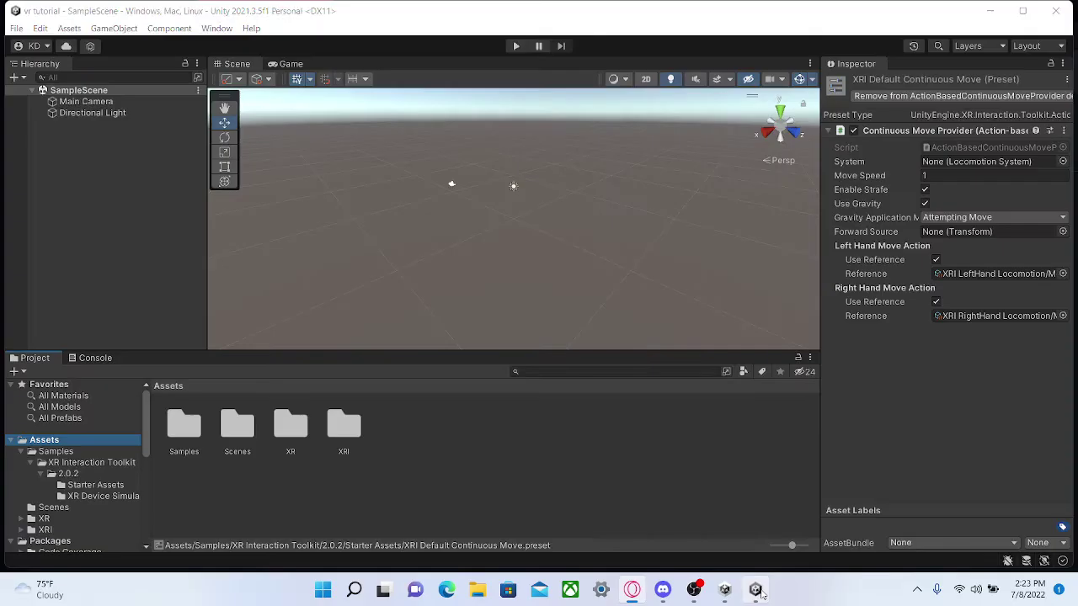
Import all assets from the GorillaLocomotion custom package and reload the modified scene.
{"action": "right_click", "coordinate": [482, 422]}
{"action": "mouse_move", "coordinate": [532, 200]}
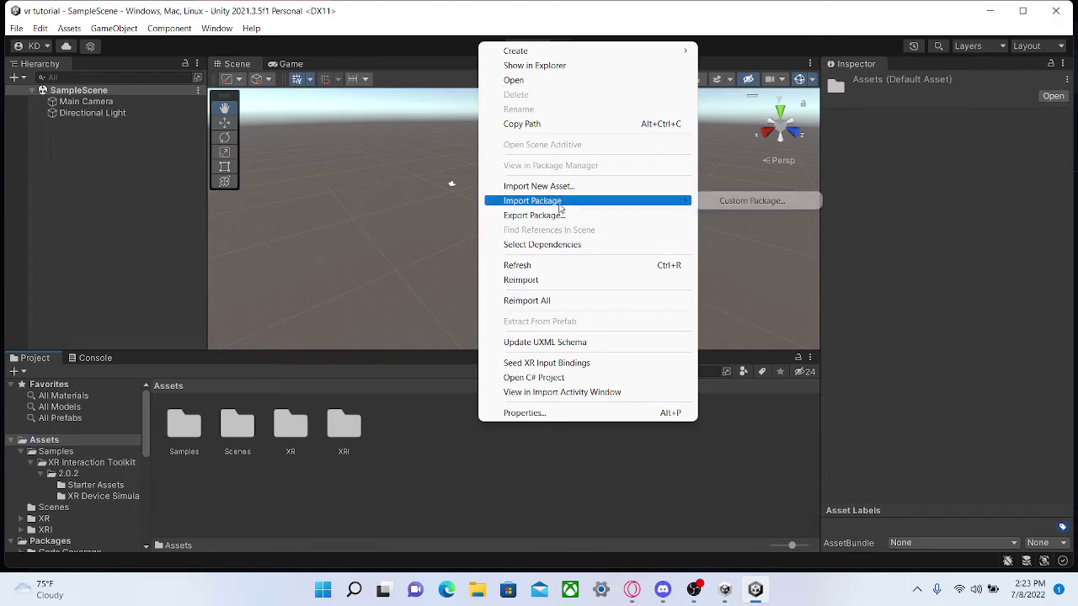
{"action": "left_click", "coordinate": [716, 202]}
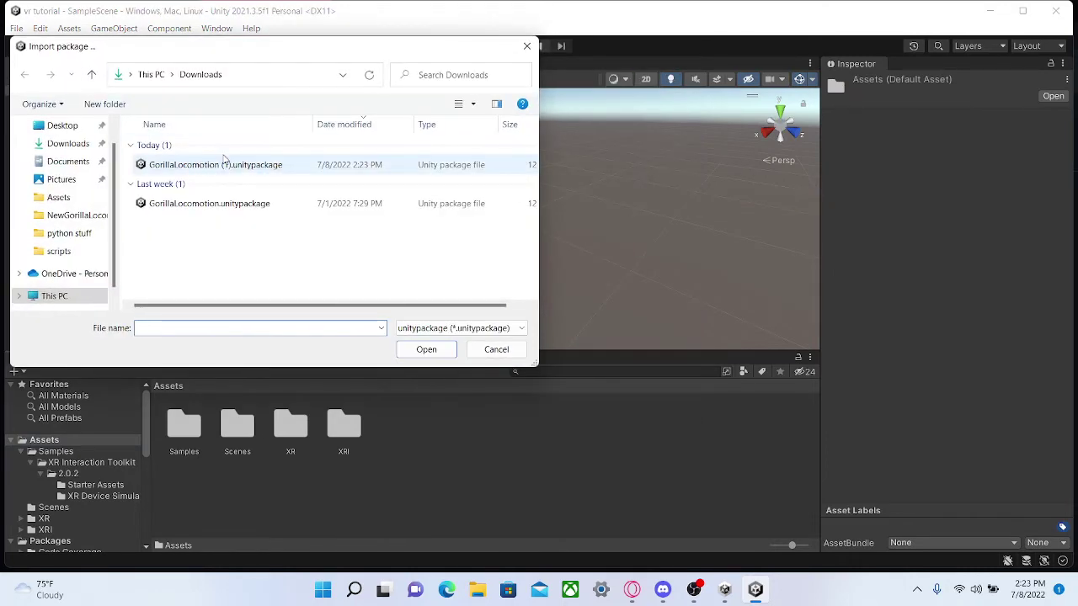
{"action": "double_click", "coordinate": [224, 165]}
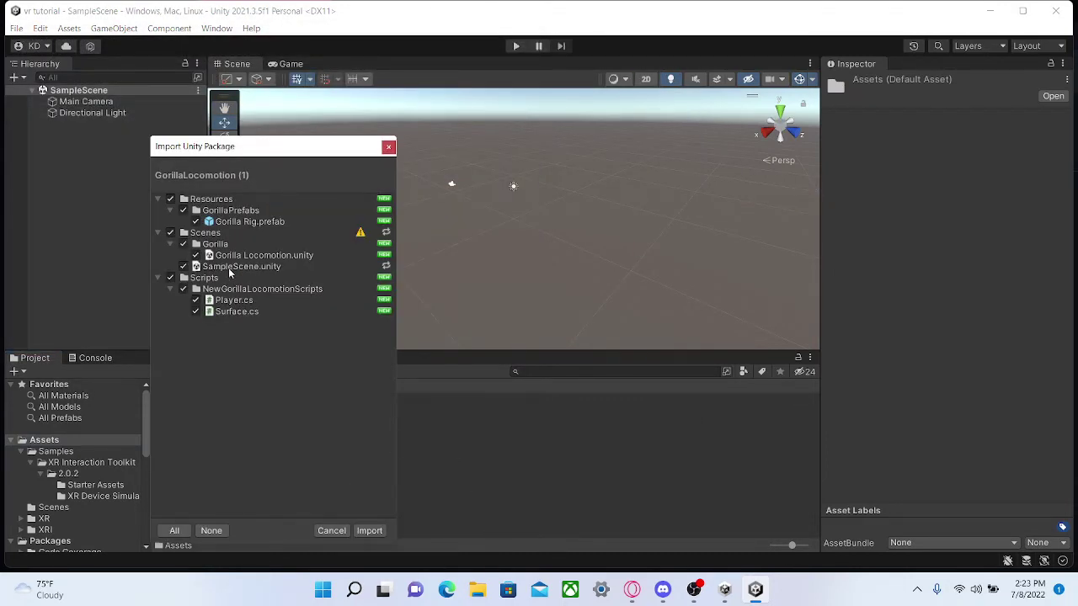
{"action": "left_click", "coordinate": [368, 531]}
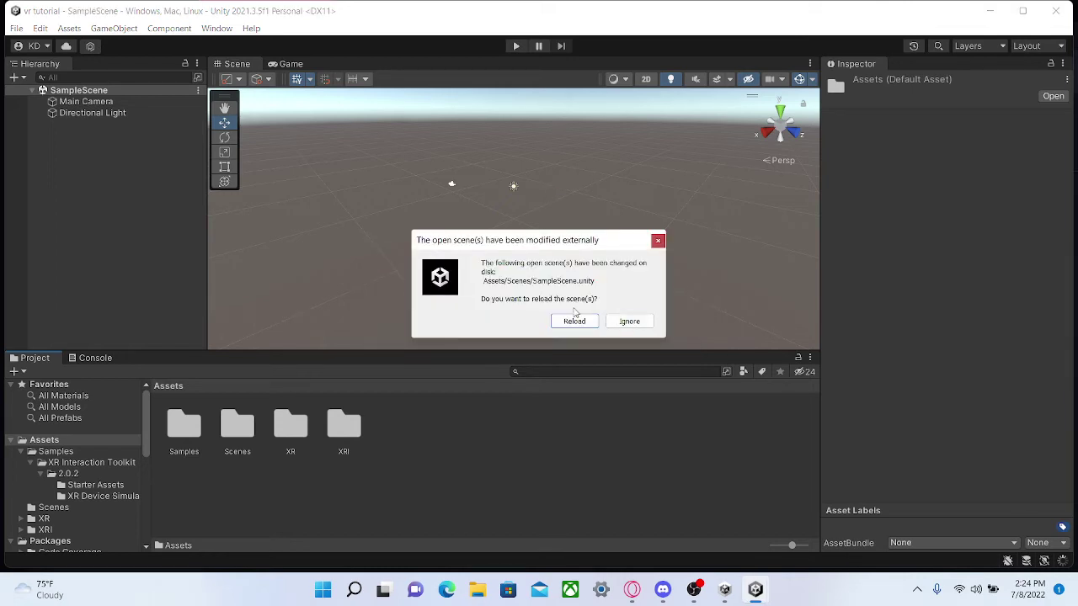
{"action": "left_click", "coordinate": [574, 321]}
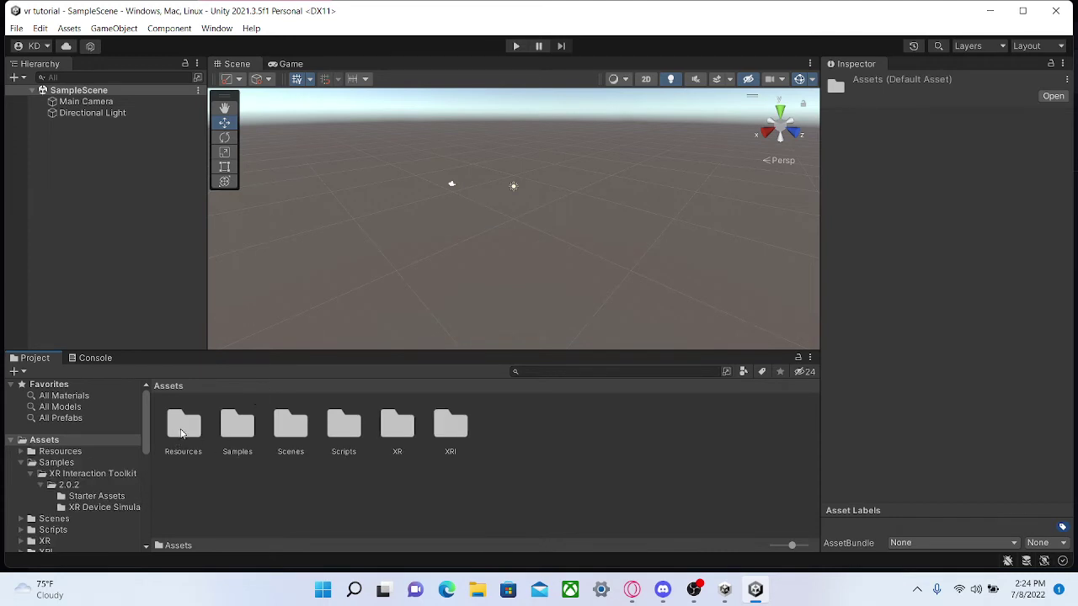
Open Scenes > Gorilla Locomotion, zoom the Scene view, and select the large cube.
{"action": "double_click", "coordinate": [283, 431]}
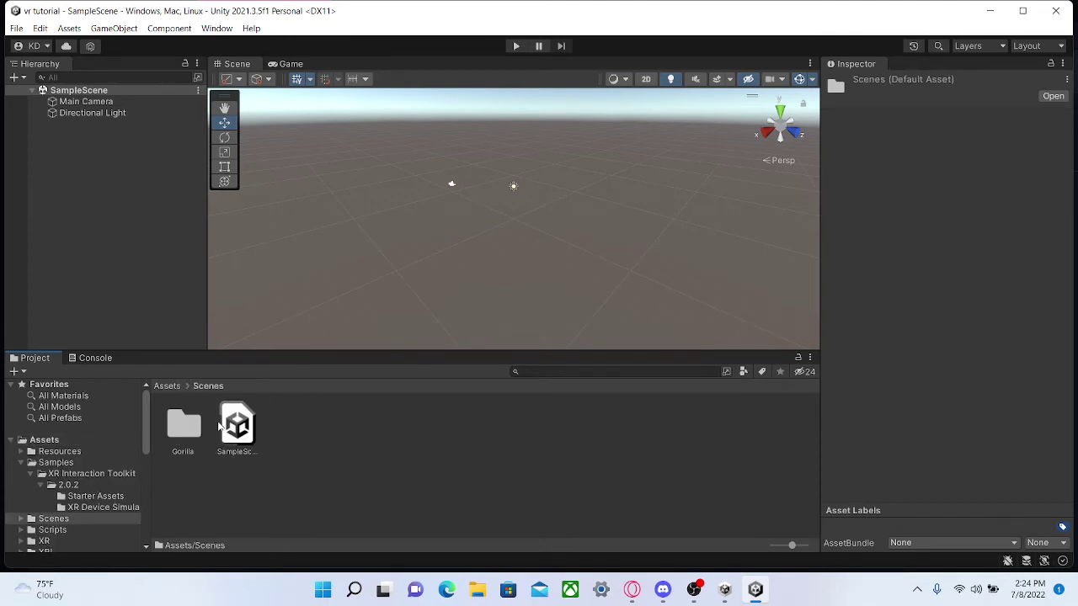
{"action": "double_click", "coordinate": [184, 425]}
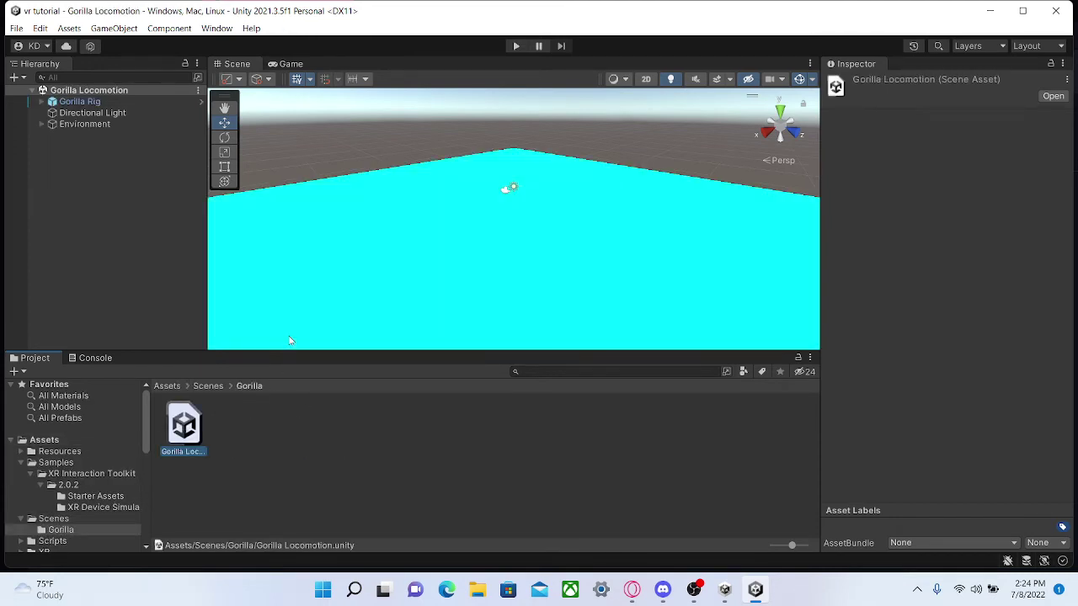
{"action": "scroll", "coordinate": [539, 182], "scroll_direction": "up", "scroll_amount": 3}
{"action": "scroll", "coordinate": [539, 189], "scroll_direction": "up", "scroll_amount": 3}
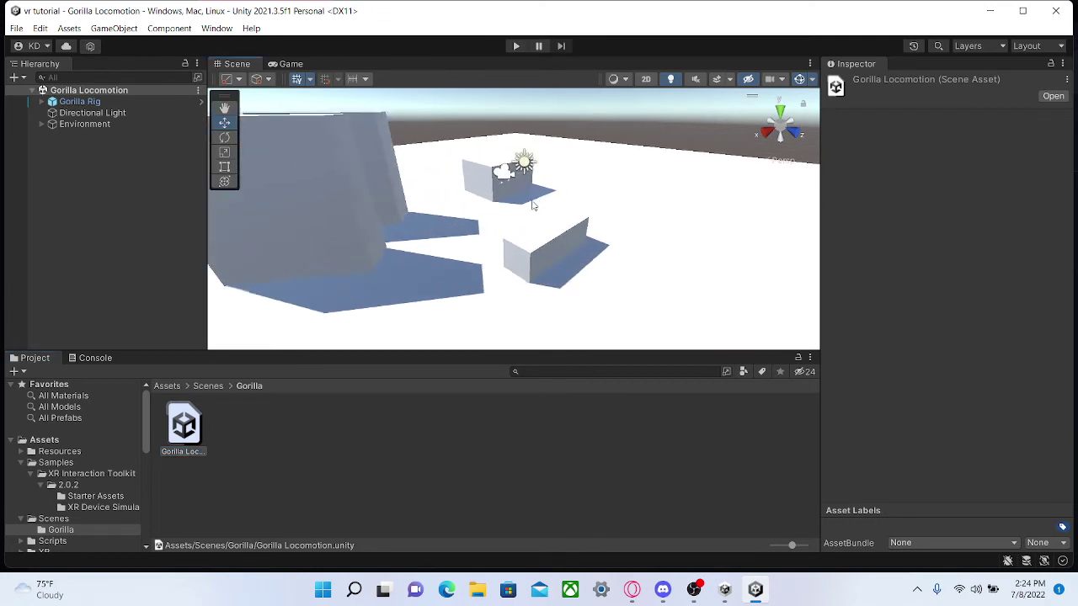
{"action": "scroll", "coordinate": [556, 185], "scroll_direction": "up", "scroll_amount": 3}
{"action": "left_click", "coordinate": [383, 155]}
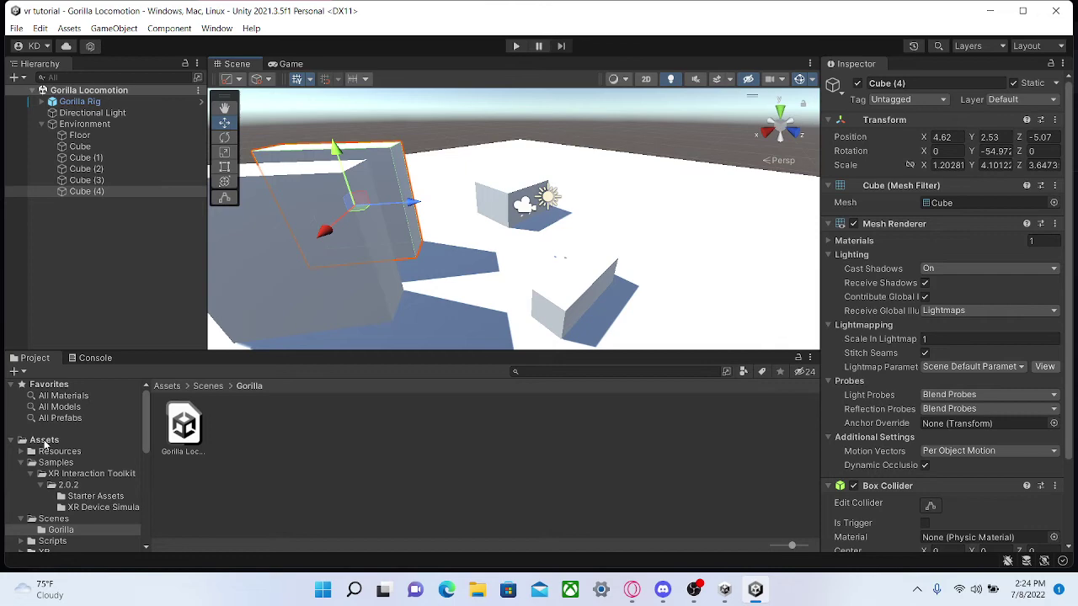
{"action": "left_click", "coordinate": [45, 442]}
Create a new material, make it red and fully metallic, and apply it to the large cube.
{"action": "right_click", "coordinate": [547, 448]}
{"action": "mouse_move", "coordinate": [589, 65]}
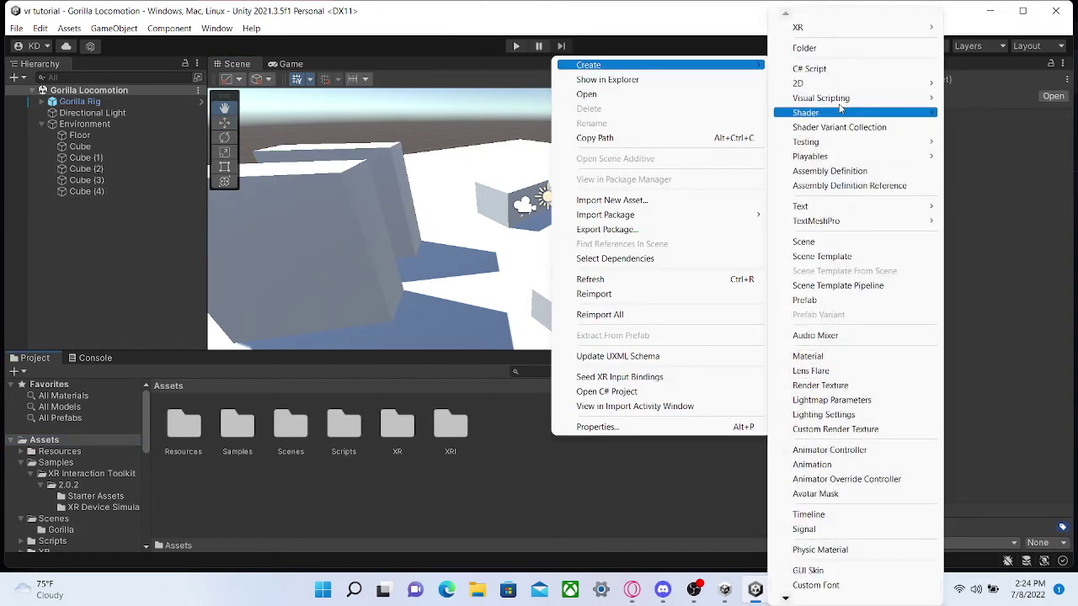
{"action": "left_click", "coordinate": [811, 358]}
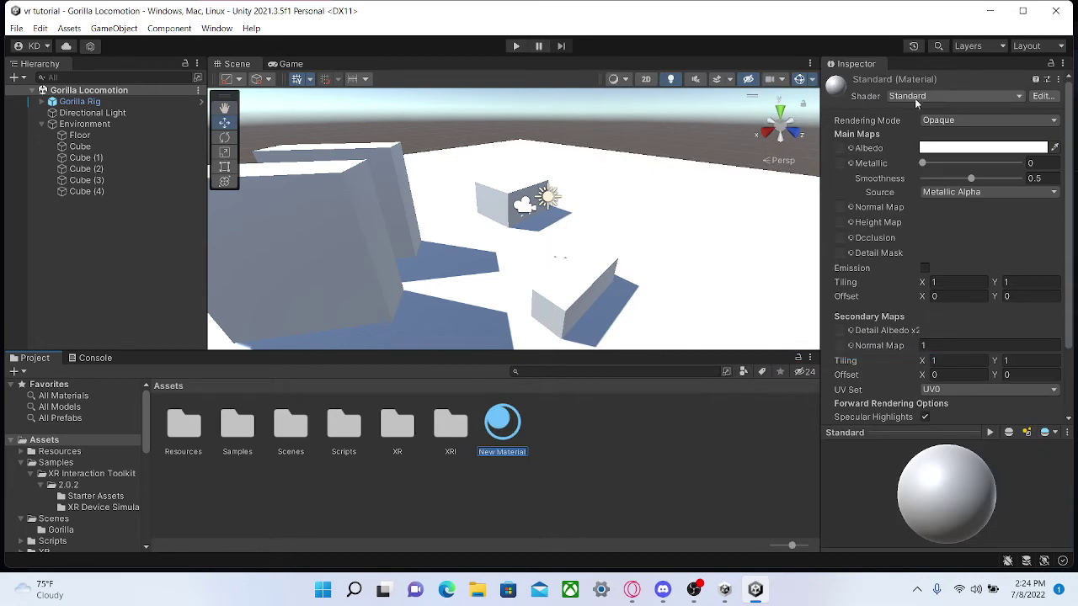
{"action": "left_click", "coordinate": [955, 148]}
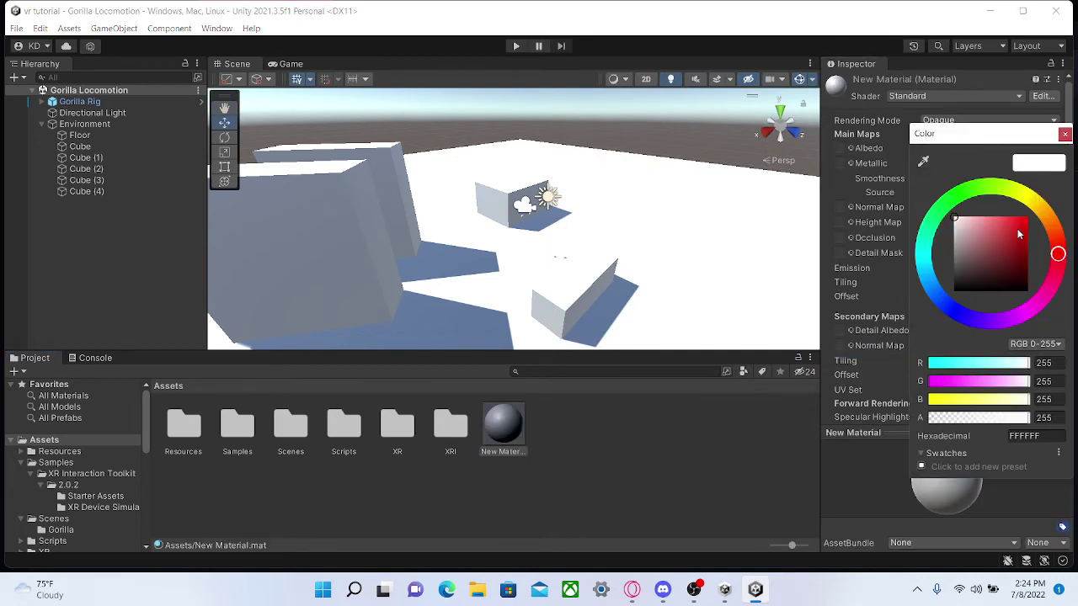
{"action": "left_click", "coordinate": [1019, 234]}
{"action": "left_click", "coordinate": [1065, 133]}
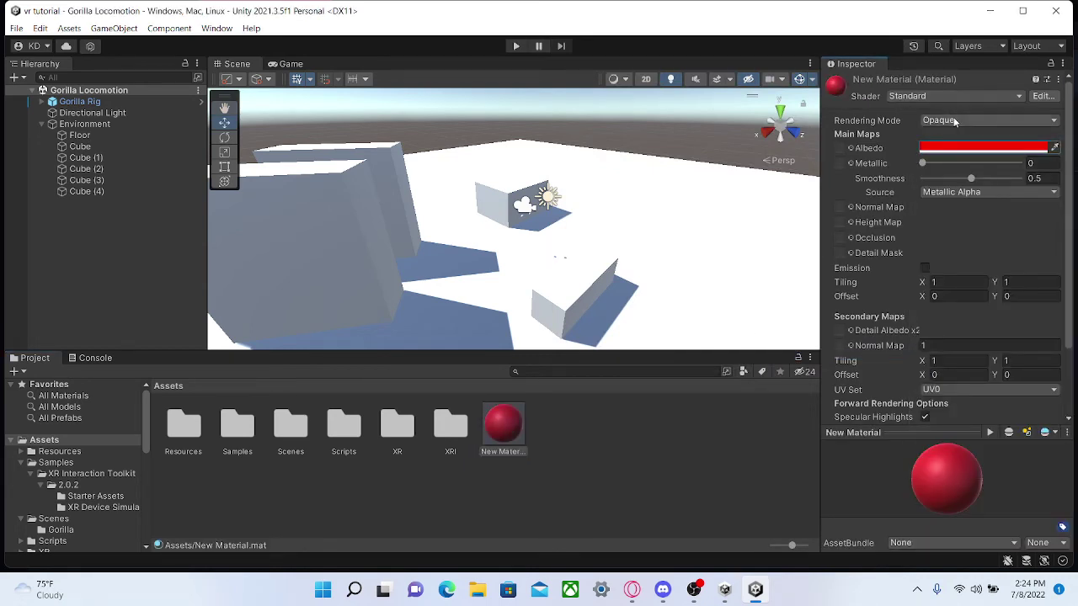
{"action": "left_click_drag", "start_coordinate": [926, 168], "coordinate": [1044, 177]}
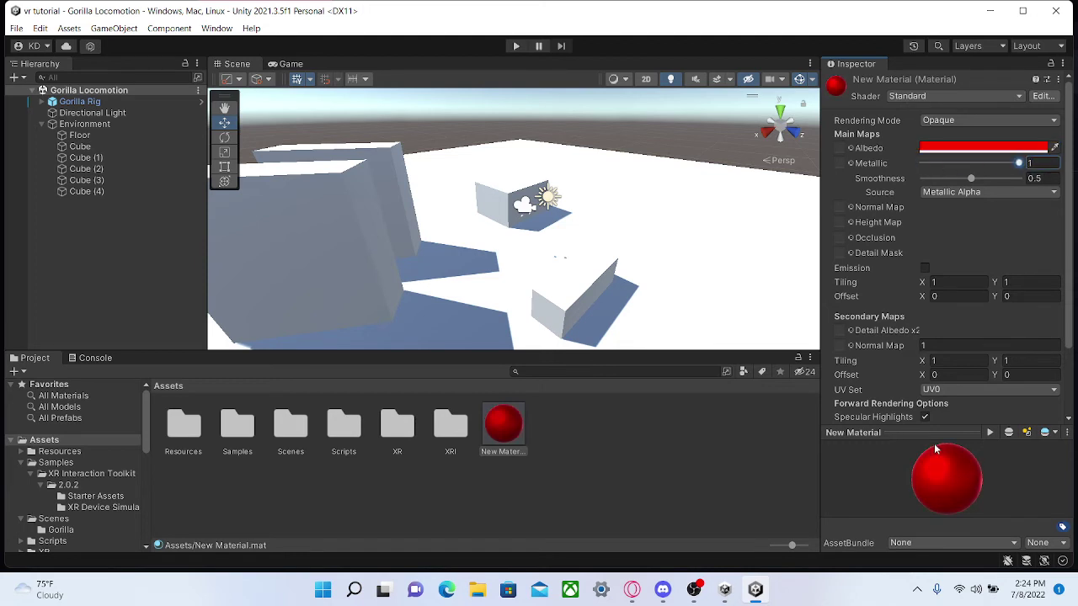
{"action": "mouse_move", "coordinate": [935, 451]}
{"action": "left_mouse_down"}
{"action": "mouse_move", "coordinate": [392, 315]}
{"action": "mouse_move", "coordinate": [300, 268]}
{"action": "left_mouse_up"}
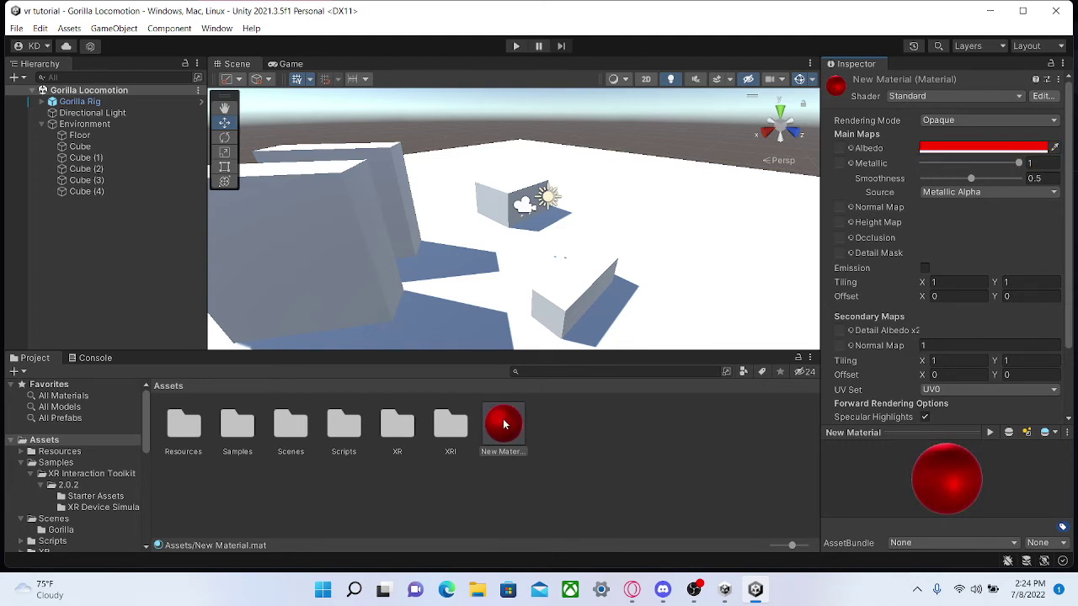
{"action": "left_click_drag", "start_coordinate": [504, 425], "coordinate": [320, 253]}
{"action": "left_click_drag", "start_coordinate": [421, 253], "coordinate": [967, 222], "text": "alt"}
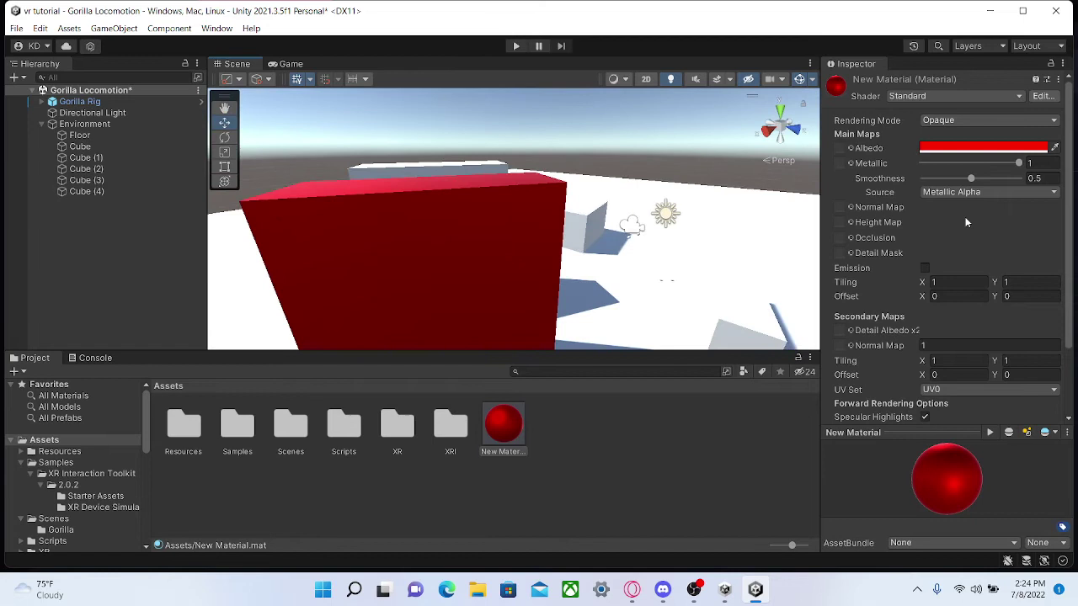
Max the material's smoothness, change its colour to white, and apply it to the left cube.
{"action": "left_click_drag", "start_coordinate": [971, 179], "coordinate": [1000, 179]}
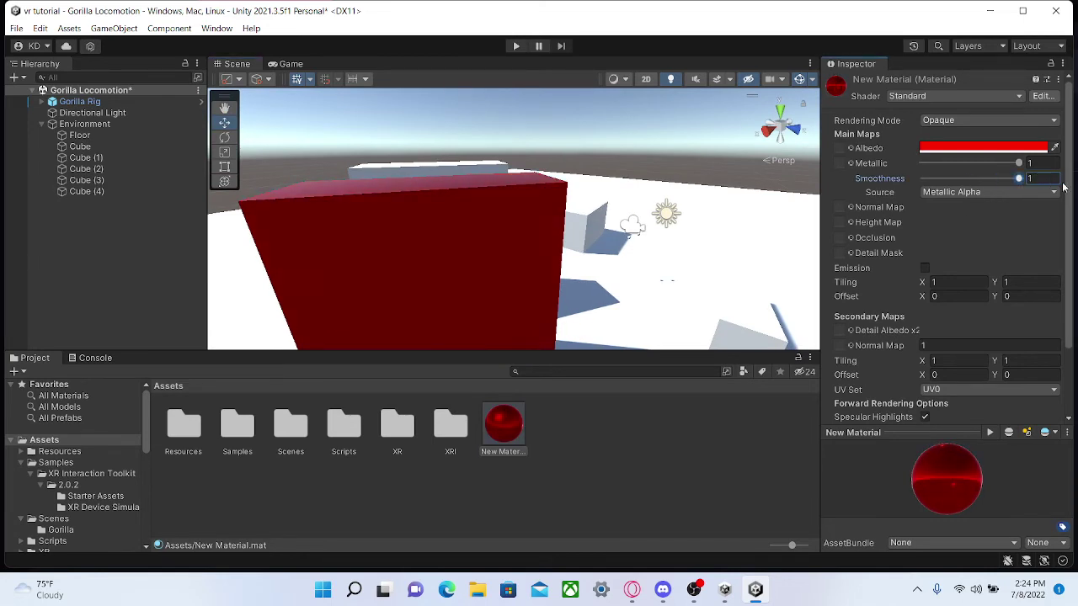
{"action": "mouse_move", "coordinate": [505, 236]}
{"action": "left_mouse_down", "text": "alt"}
{"action": "mouse_move", "coordinate": [876, 234]}
{"action": "mouse_move", "coordinate": [910, 194]}
{"action": "left_mouse_up", "text": "alt"}
{"action": "left_click", "coordinate": [951, 148]}
{"action": "left_click", "coordinate": [965, 230]}
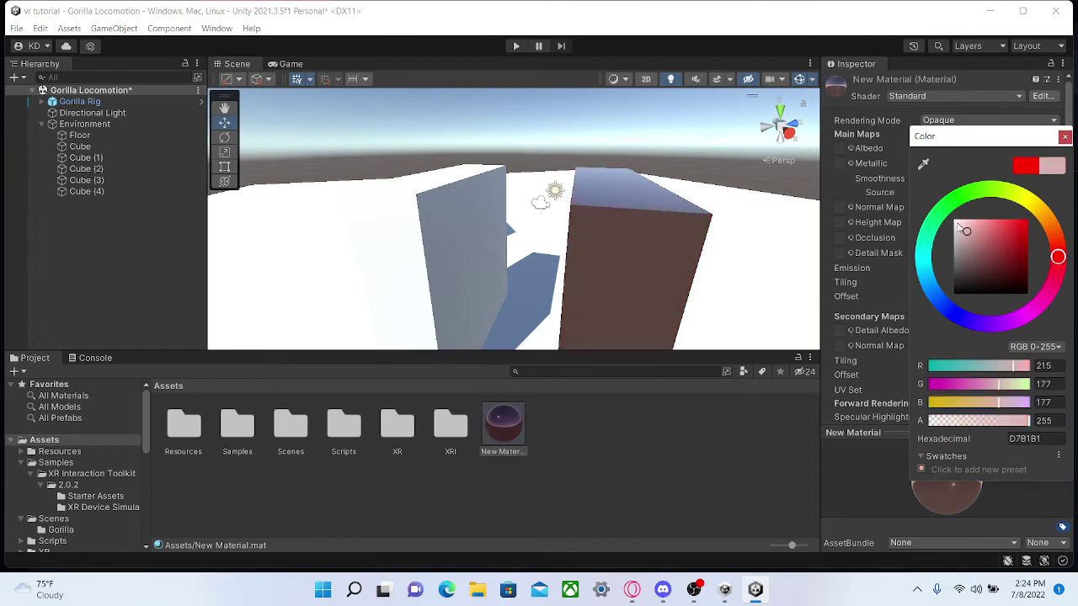
{"action": "mouse_move", "coordinate": [965, 230]}
{"action": "left_mouse_down"}
{"action": "mouse_move", "coordinate": [935, 259]}
{"action": "mouse_move", "coordinate": [962, 202]}
{"action": "left_mouse_up"}
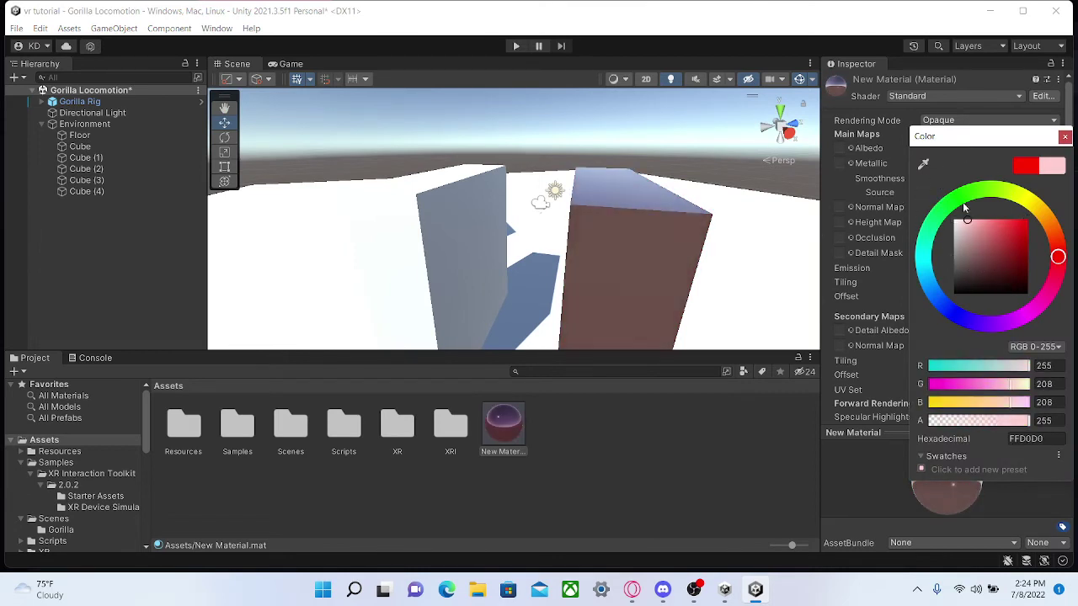
{"action": "left_click", "coordinate": [1064, 136]}
{"action": "mouse_move", "coordinate": [606, 202]}
{"action": "left_mouse_down", "text": "alt"}
{"action": "mouse_move", "coordinate": [704, 198]}
{"action": "mouse_move", "coordinate": [667, 409]}
{"action": "left_mouse_up", "text": "alt"}
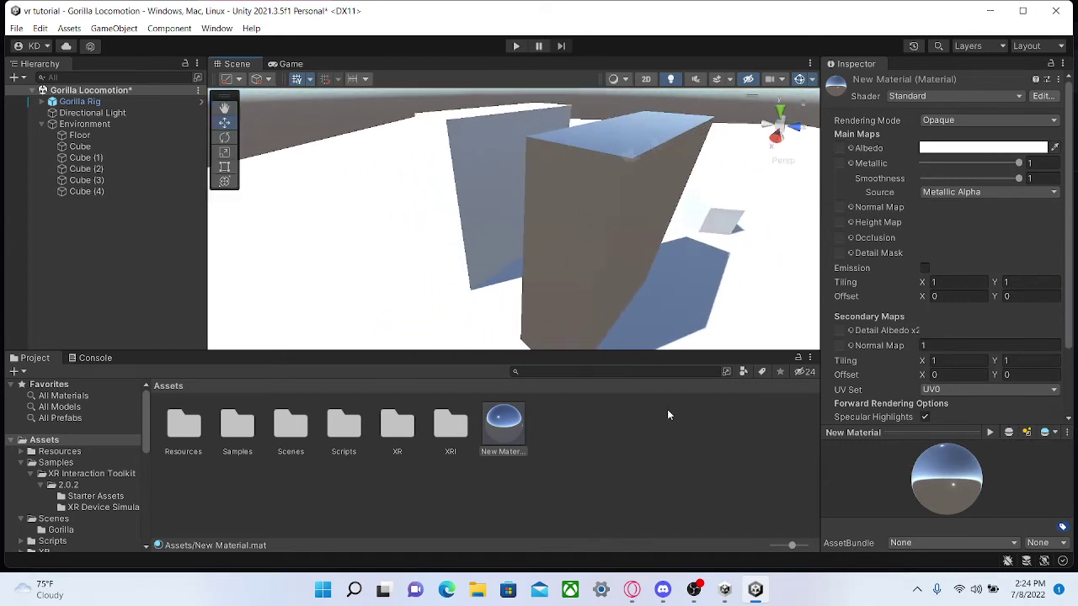
{"action": "left_click_drag", "start_coordinate": [504, 425], "coordinate": [503, 223]}
{"action": "scroll", "coordinate": [565, 152], "scroll_direction": "down", "scroll_amount": 5}
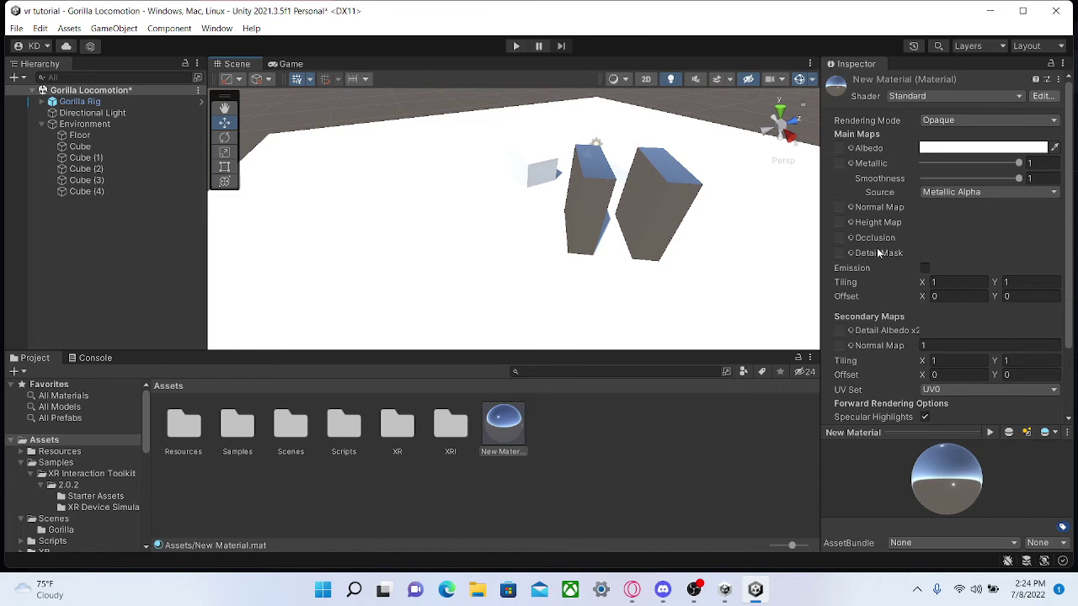
Duplicate New Material, set the copy's colour to pure red FF0000, and drag it onto the floor.
{"action": "key", "text": "ctrl+d"}
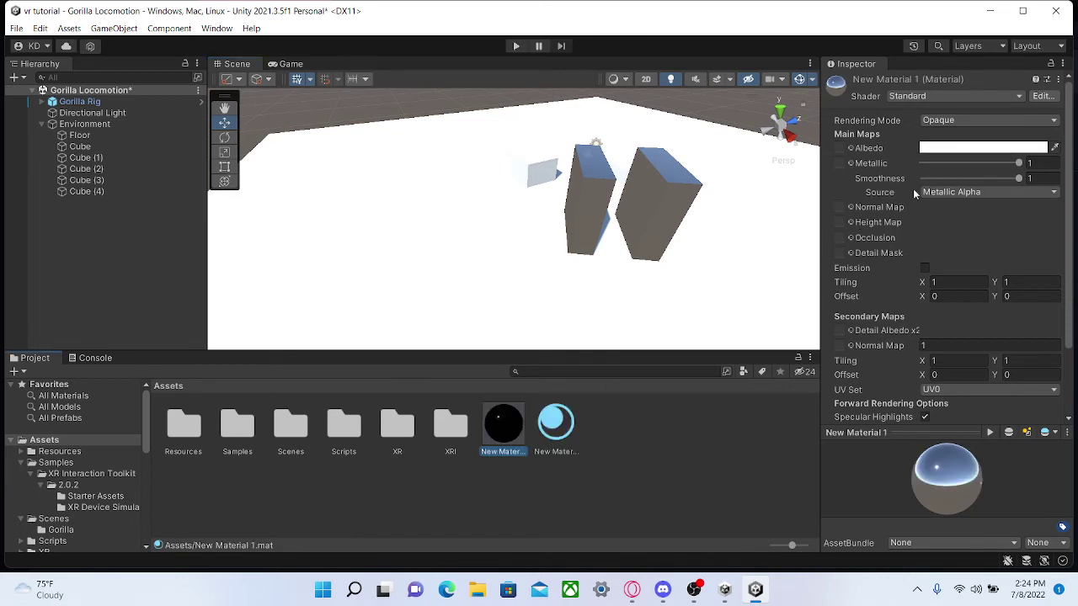
{"action": "left_click", "coordinate": [954, 148]}
{"action": "left_click_drag", "start_coordinate": [1010, 267], "coordinate": [1065, 165]}
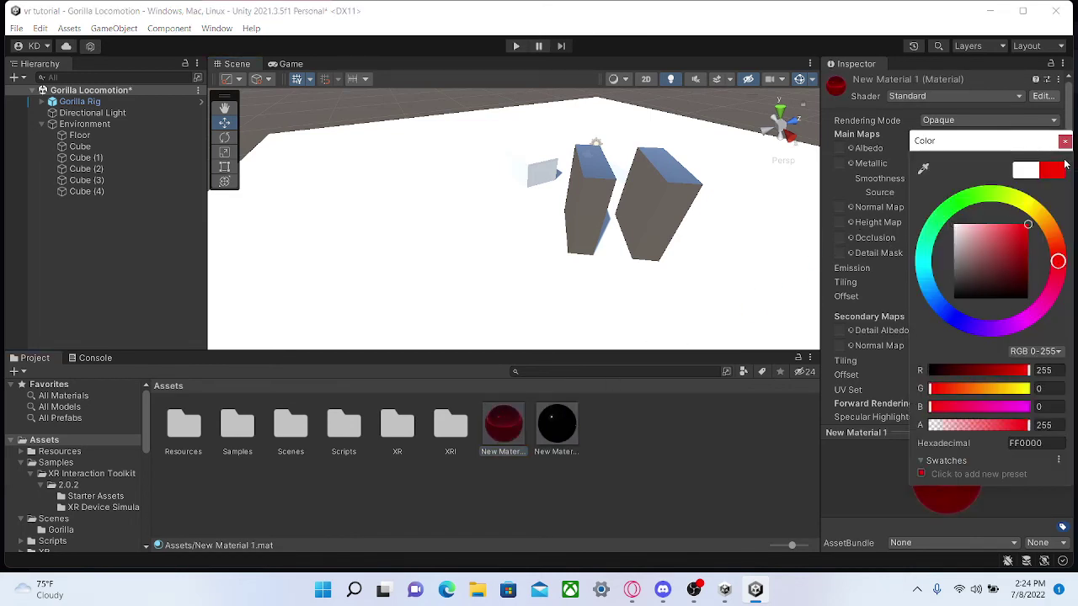
{"action": "left_click", "coordinate": [1065, 143]}
{"action": "left_click_drag", "start_coordinate": [462, 366], "coordinate": [379, 235]}
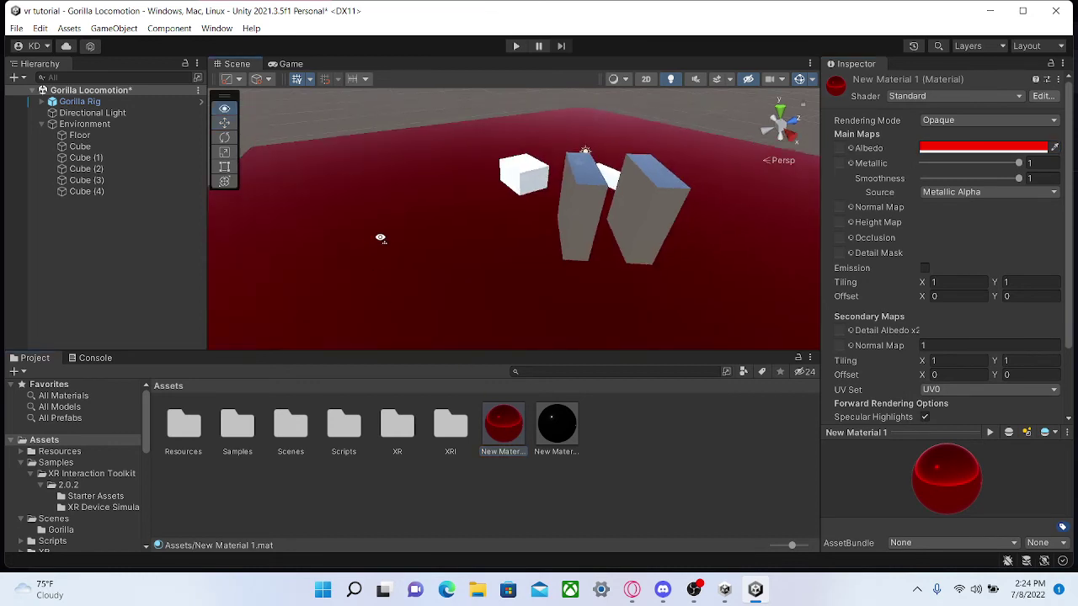
{"action": "right_click_drag", "start_coordinate": [379, 236], "coordinate": [720, 215]}
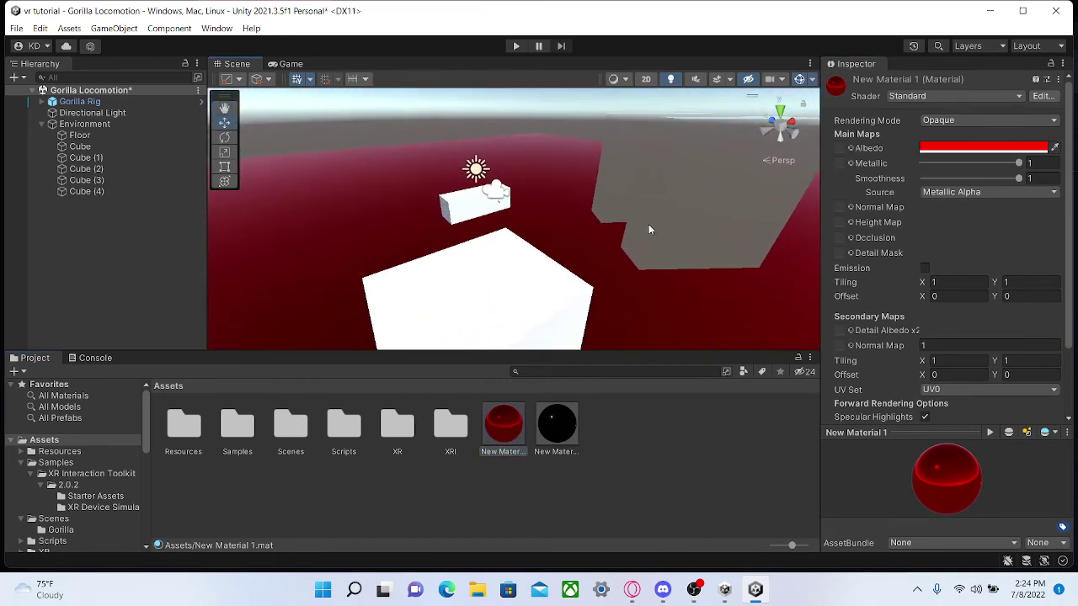
{"action": "mouse_move", "coordinate": [648, 224]}
{"action": "right_mouse_down"}
{"action": "mouse_move", "coordinate": [773, 216]}
{"action": "mouse_move", "coordinate": [733, 219]}
{"action": "right_mouse_up"}
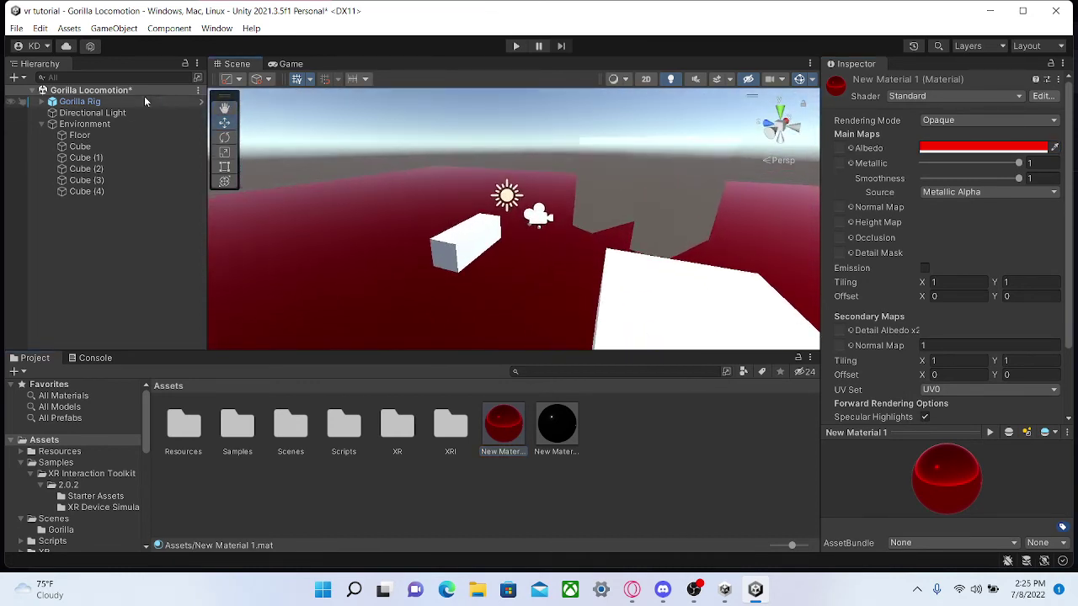
Select the Gorilla Rig and choose Floor as its XR Rig Tracking Origin Mode.
{"action": "double_click", "coordinate": [61, 104]}
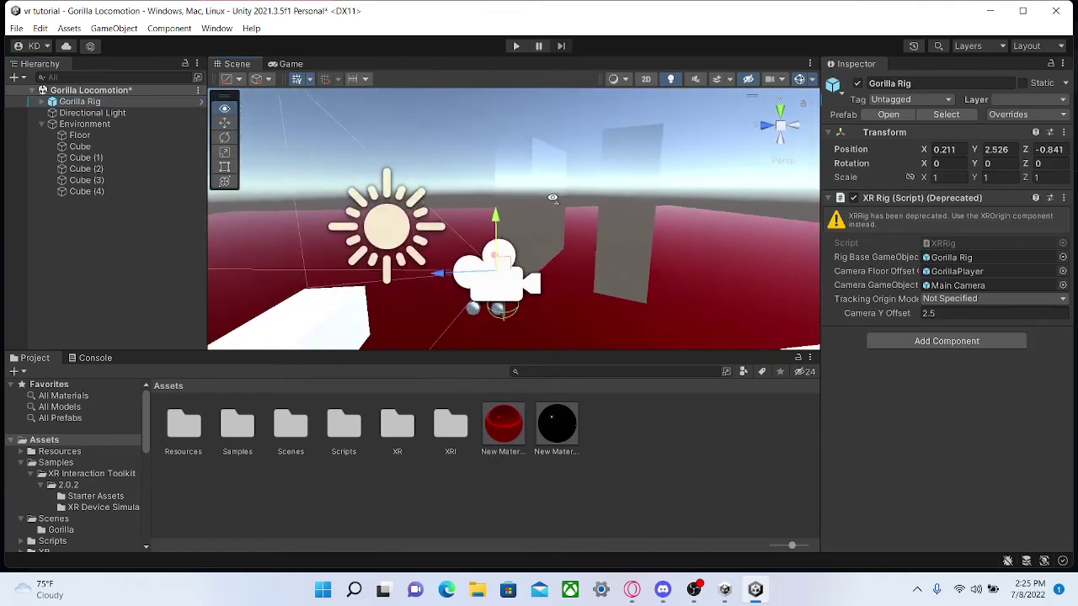
{"action": "left_click", "coordinate": [971, 298]}
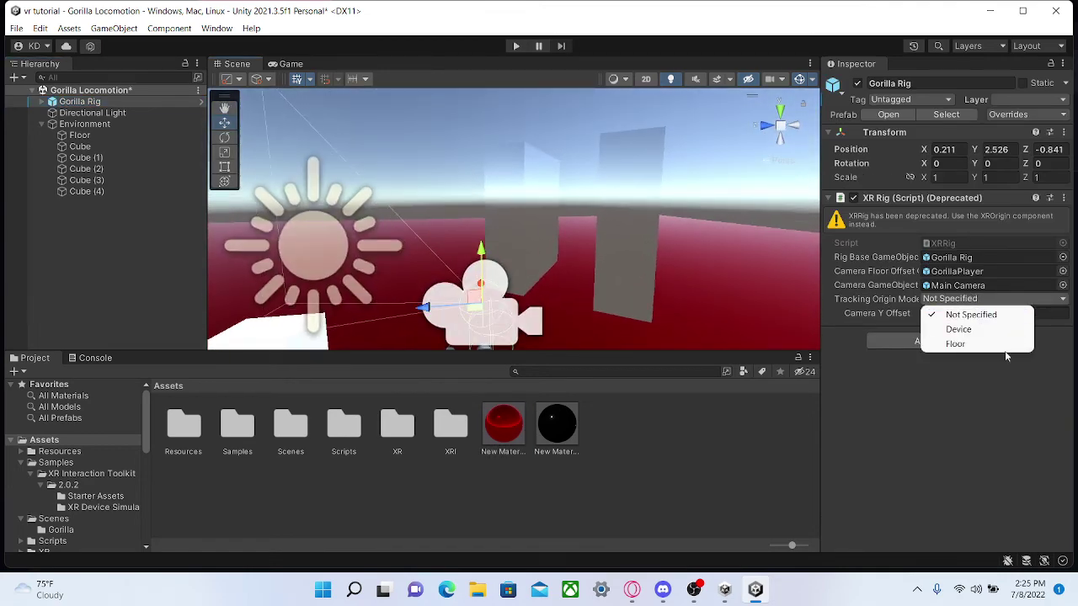
{"action": "left_click", "coordinate": [968, 341]}
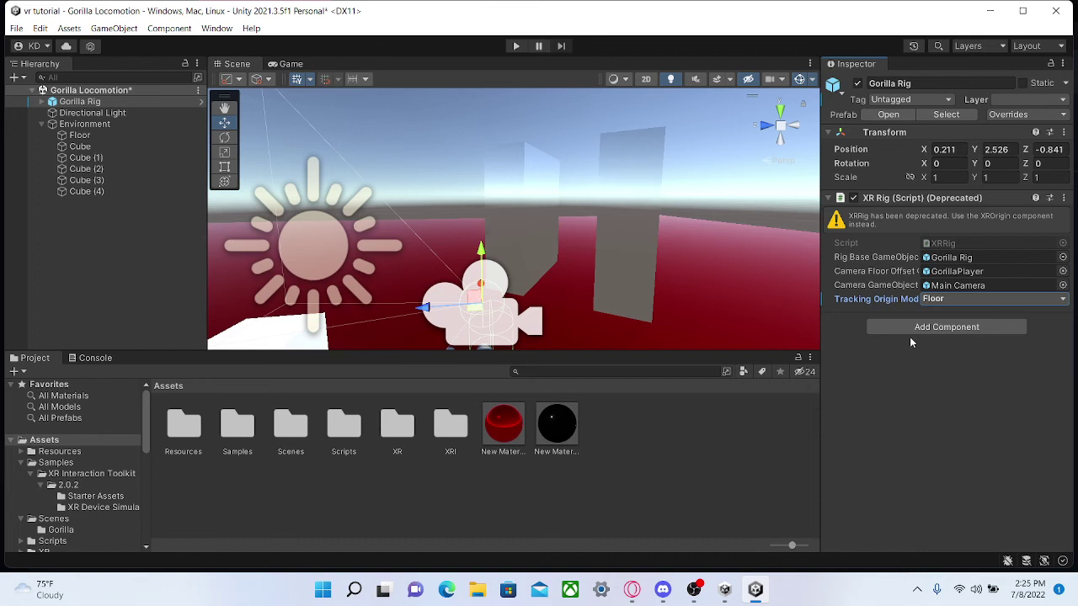
Enter Play mode and frame the Gorilla Rig in the Scene view.
{"action": "left_click", "coordinate": [514, 46]}
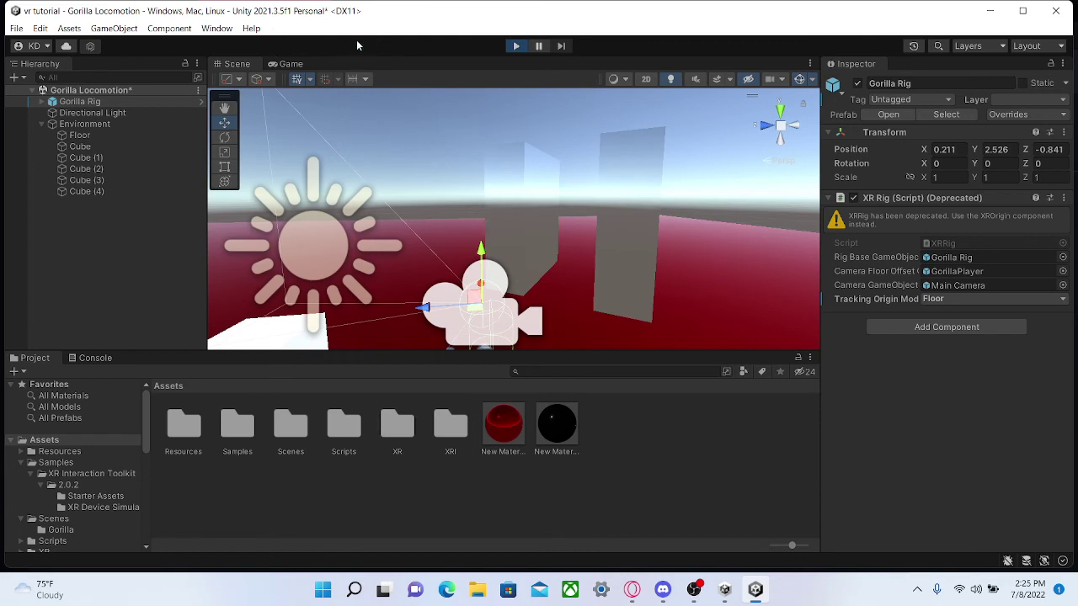
{"action": "left_click", "coordinate": [237, 64]}
{"action": "right_click_drag", "start_coordinate": [506, 206], "coordinate": [771, 352]}
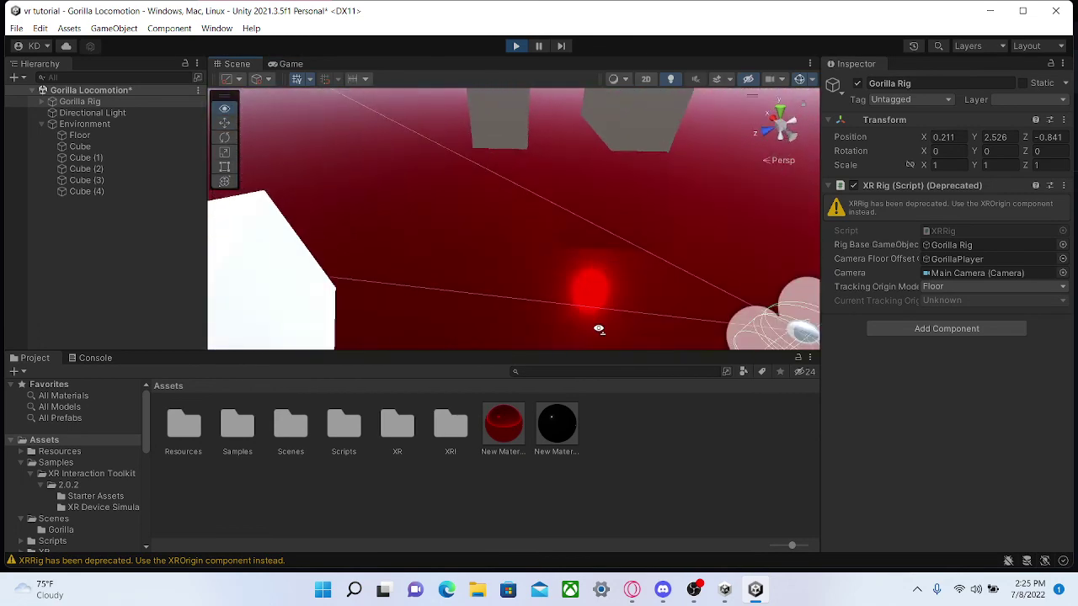
{"action": "key", "text": "f"}
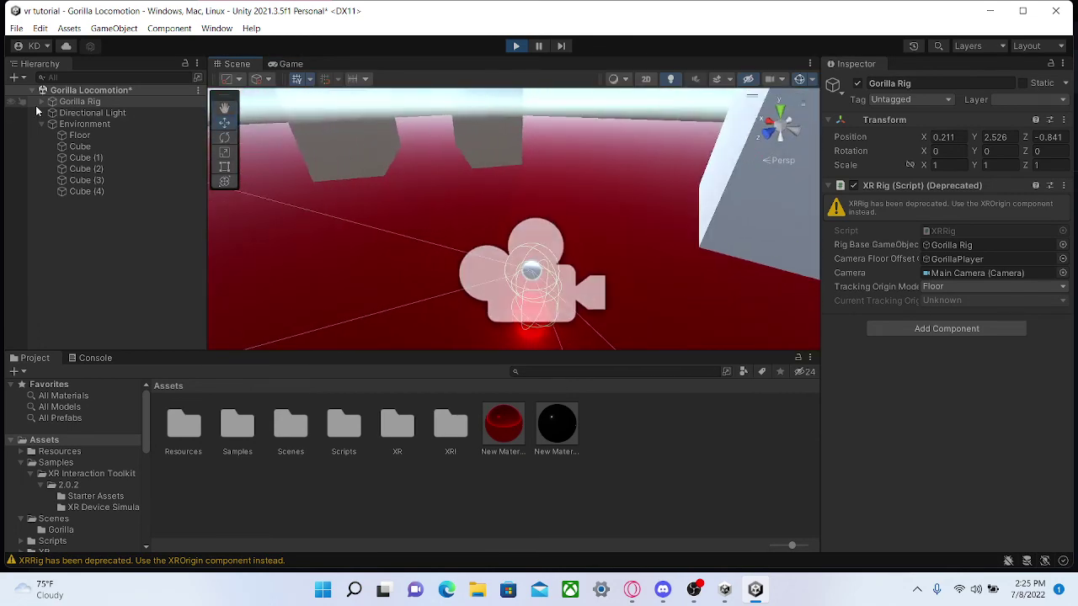
Select GorillaPlayer's LeftHand Controller and drag it sideways to test it.
{"action": "left_click", "coordinate": [39, 101]}
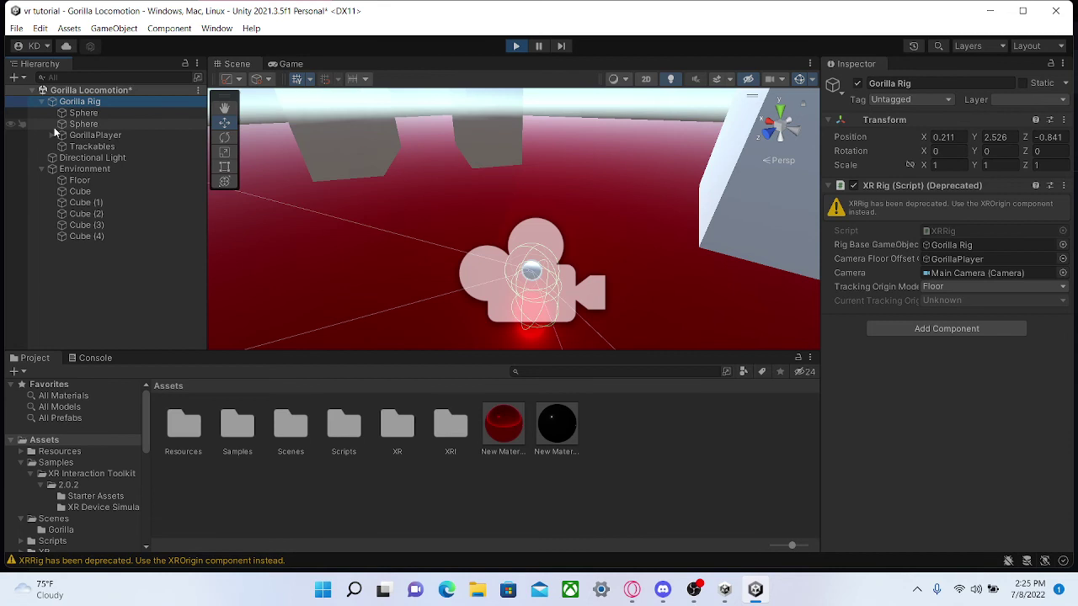
{"action": "left_click", "coordinate": [53, 135]}
{"action": "left_click", "coordinate": [118, 158]}
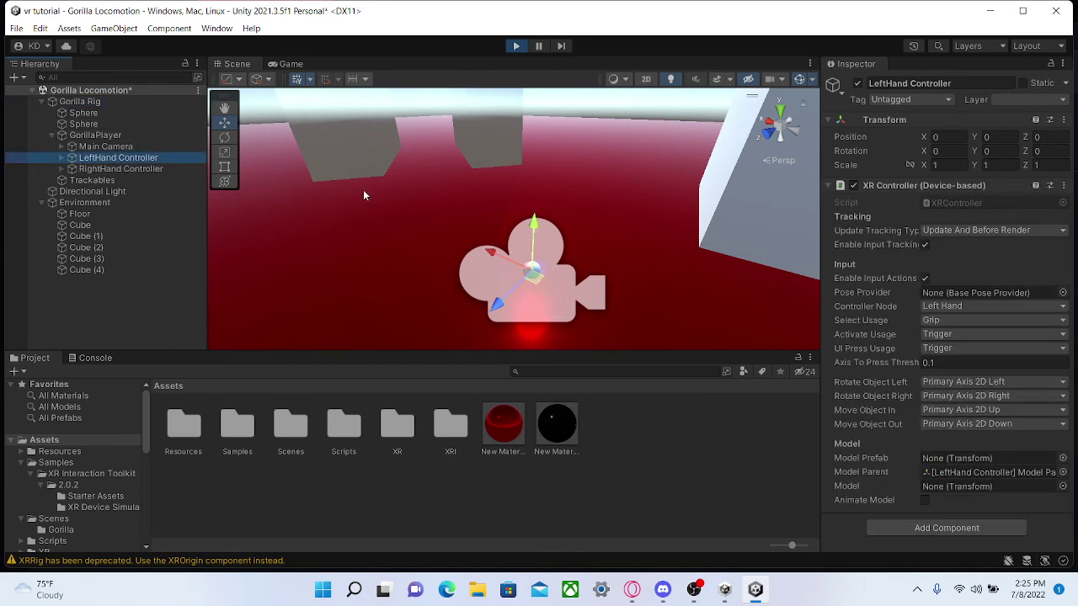
{"action": "key", "text": "f"}
{"action": "left_click_drag", "start_coordinate": [468, 199], "coordinate": [506, 211], "text": "alt"}
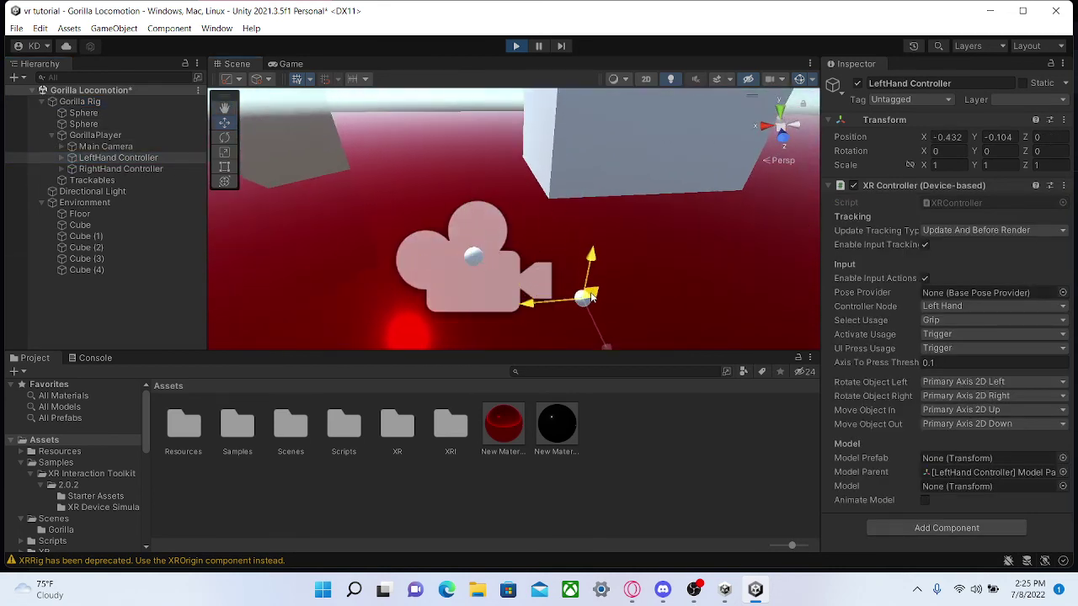
{"action": "mouse_move", "coordinate": [555, 293]}
{"action": "left_mouse_down"}
{"action": "mouse_move", "coordinate": [586, 249]}
{"action": "mouse_move", "coordinate": [425, 252]}
{"action": "left_mouse_up"}
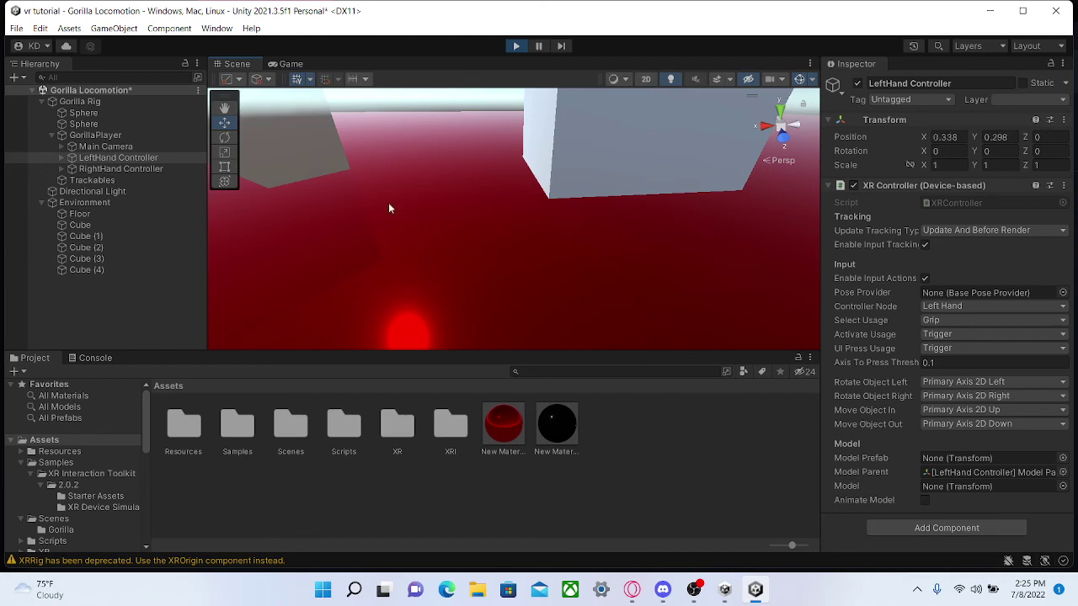
Stop Play mode and bring OBS Studio to the front.
{"action": "left_click_drag", "start_coordinate": [625, 218], "coordinate": [648, 160], "text": "alt"}
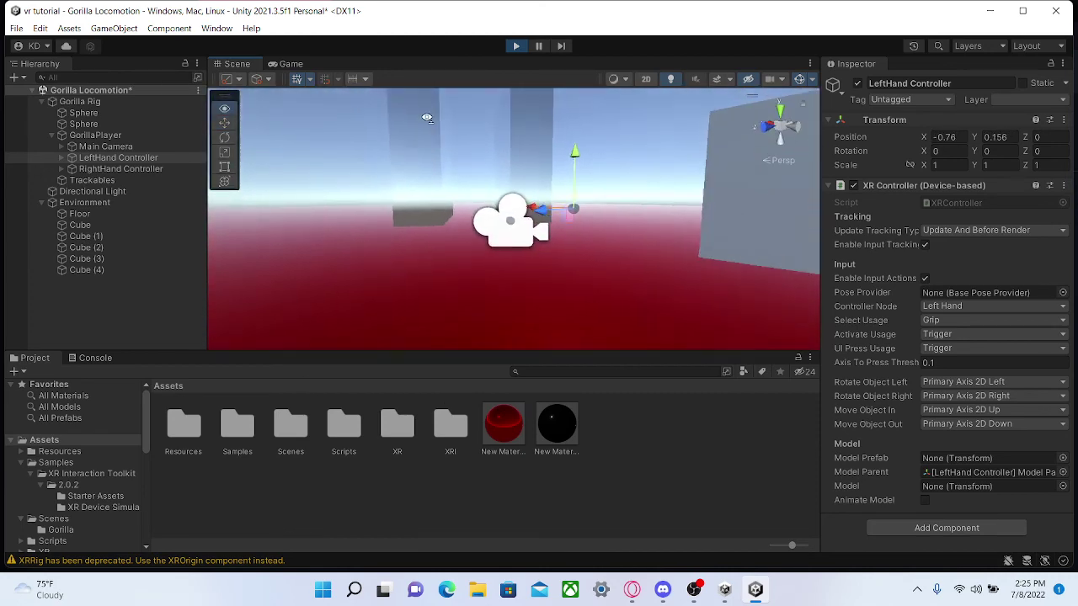
{"action": "mouse_move", "coordinate": [648, 160]}
{"action": "left_mouse_down", "text": "alt"}
{"action": "mouse_move", "coordinate": [414, 86]}
{"action": "mouse_move", "coordinate": [473, 131]}
{"action": "mouse_move", "coordinate": [260, 112]}
{"action": "mouse_move", "coordinate": [592, 203]}
{"action": "left_mouse_up", "text": "alt"}
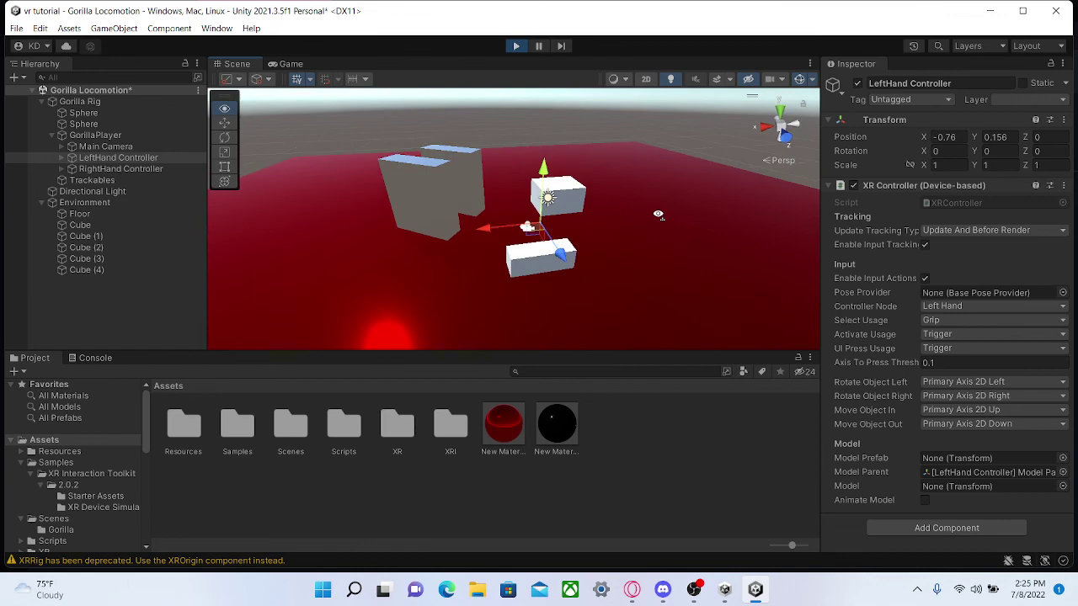
{"action": "left_click_drag", "start_coordinate": [592, 203], "coordinate": [522, 92], "text": "alt"}
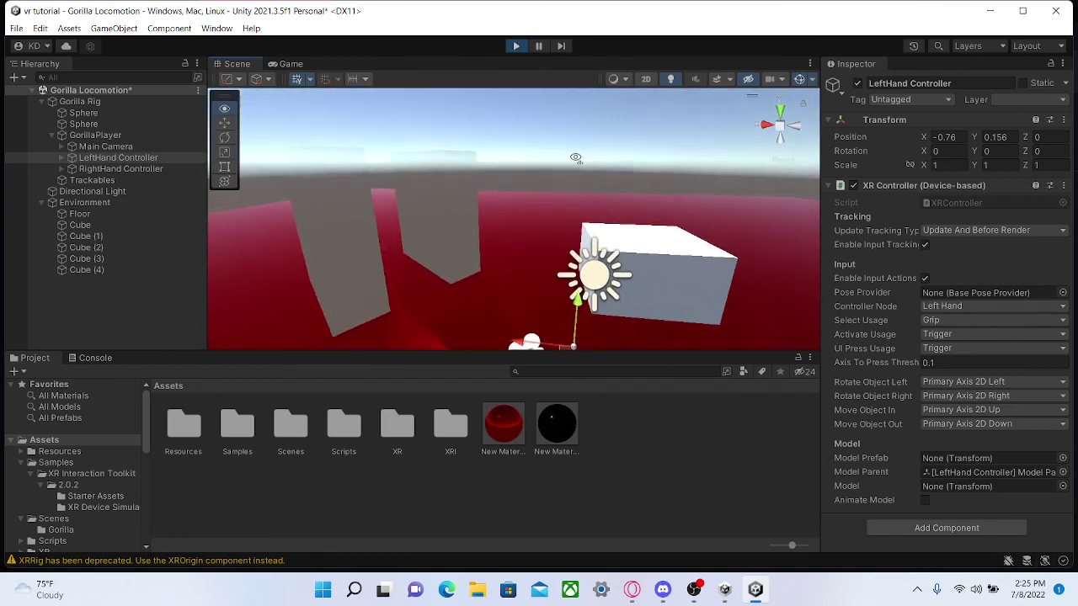
{"action": "left_click", "coordinate": [516, 47]}
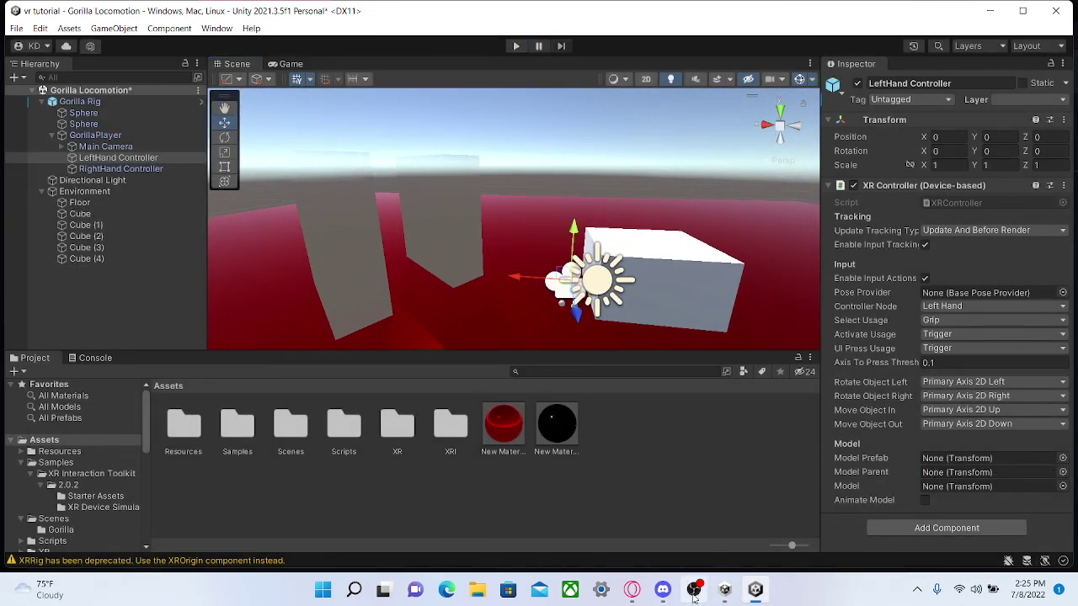
{"action": "left_click", "coordinate": [694, 591]}
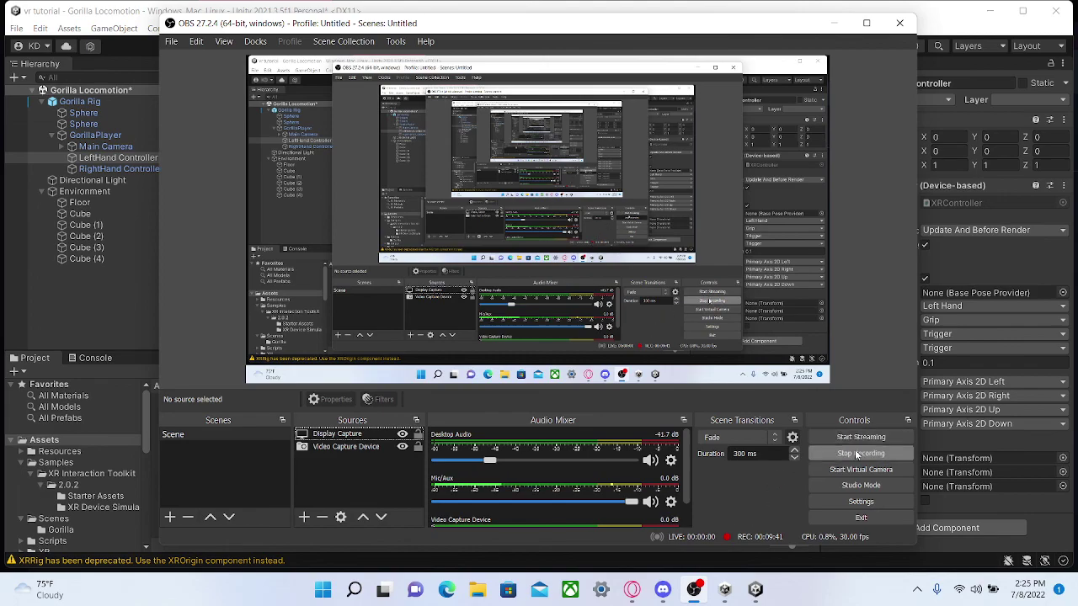